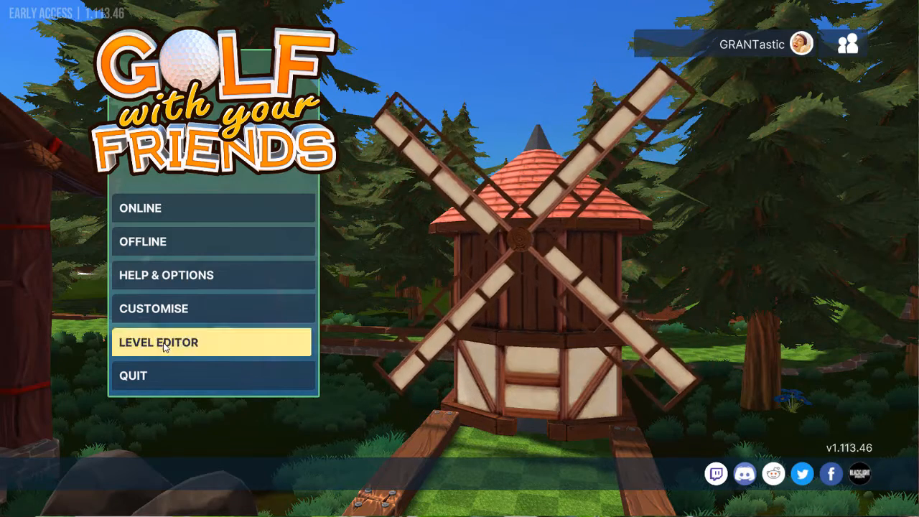
# Create a new custom course named "Level Editor Tour" with the description "This is being built for training"
pyautogui.click(165, 343)
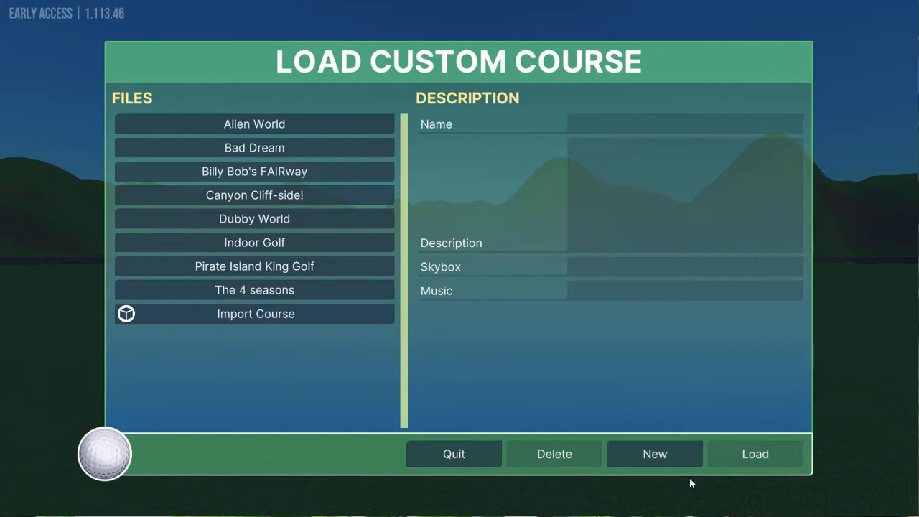
pyautogui.click(657, 458)
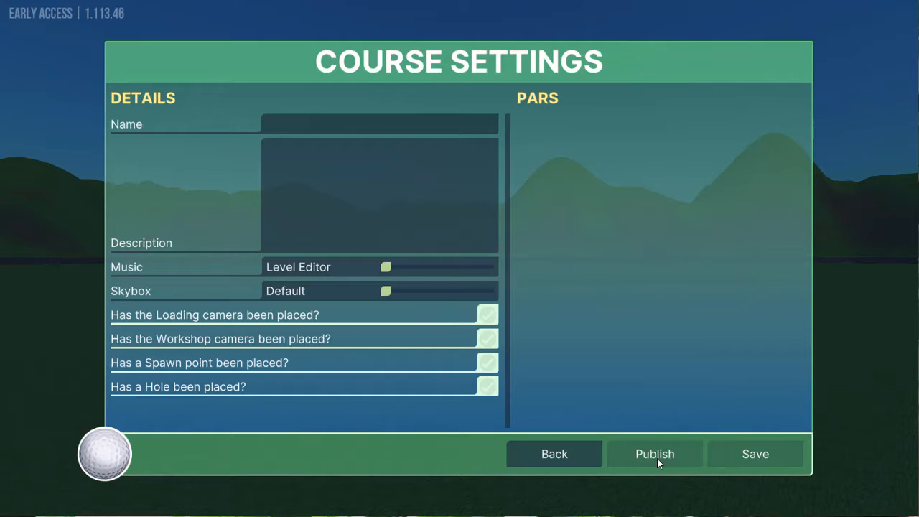
pyautogui.click(309, 123)
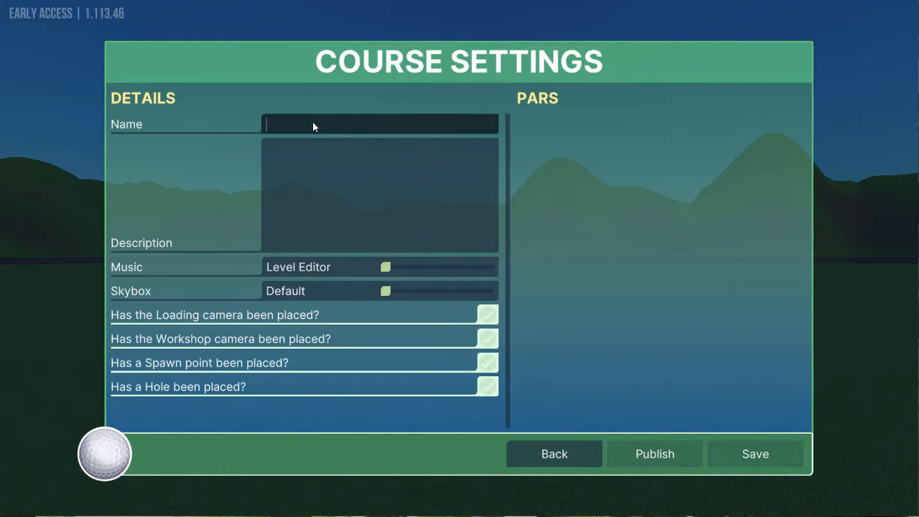
pyautogui.write('Level Editor Tour')
pyautogui.click(381, 171)
pyautogui.write('This is being built for training')
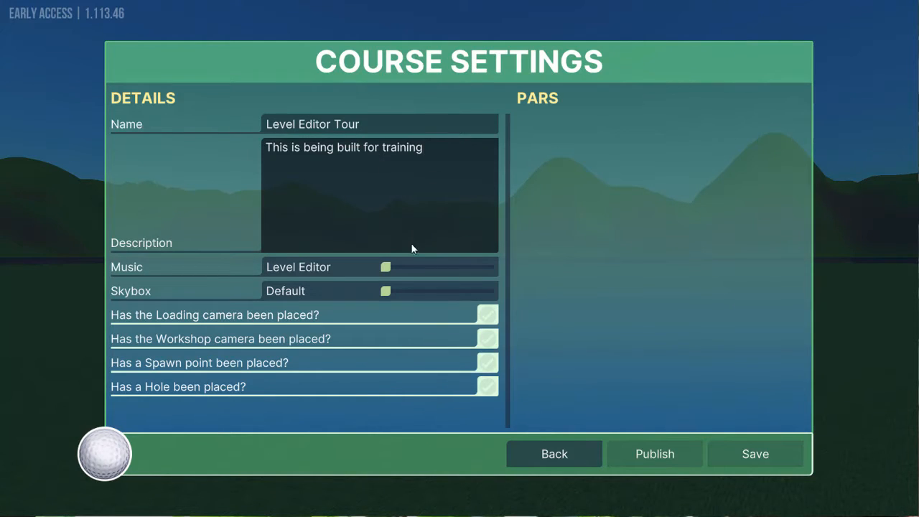
# Set the course music to Worms and the skybox to Space Station, and save the course settings
pyautogui.click(387, 268)
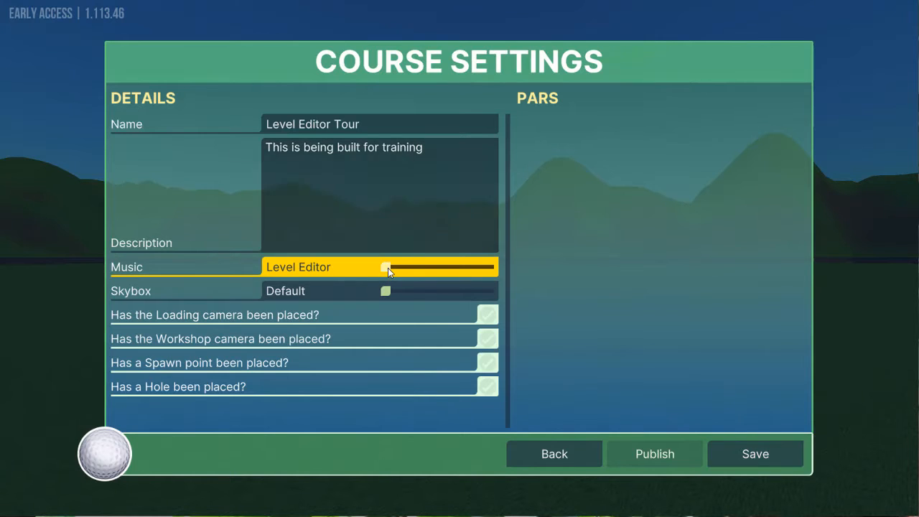
pyautogui.moveTo(388, 268); pyautogui.dragTo(481, 267)
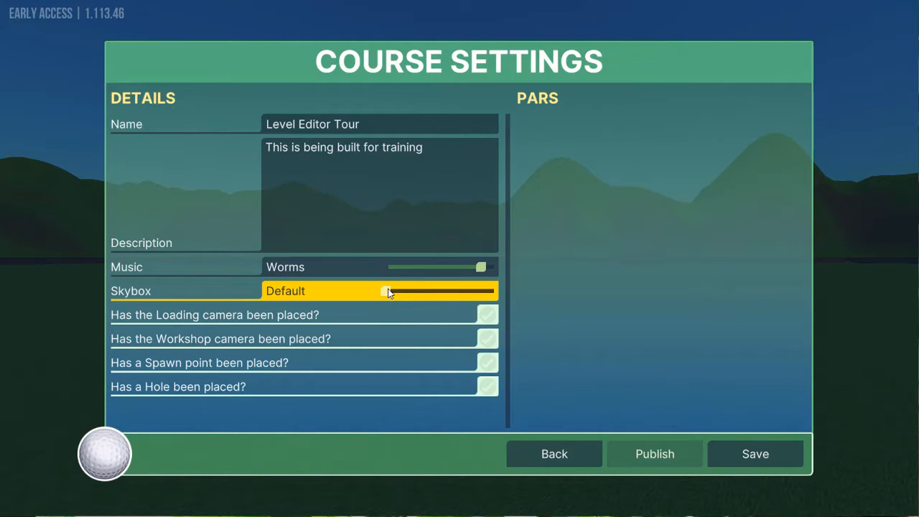
pyautogui.moveTo(388, 292); pyautogui.dragTo(483, 305)
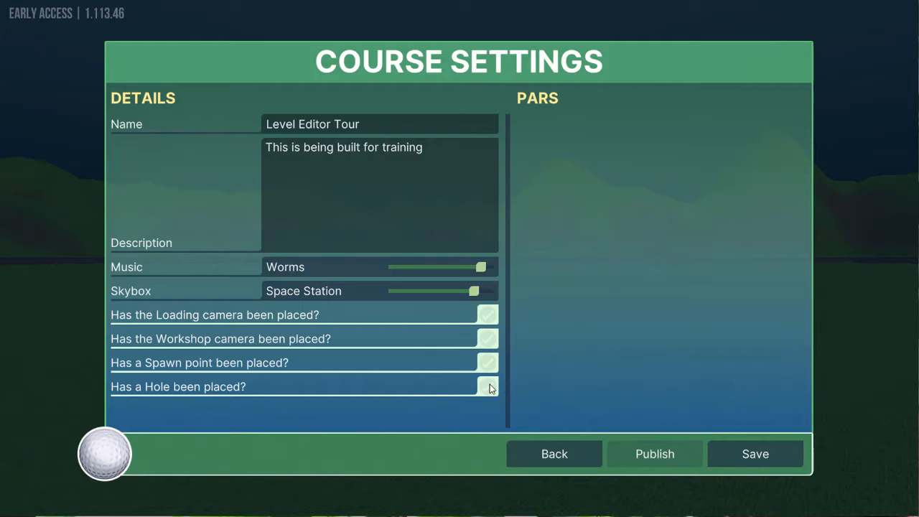
pyautogui.click(769, 460)
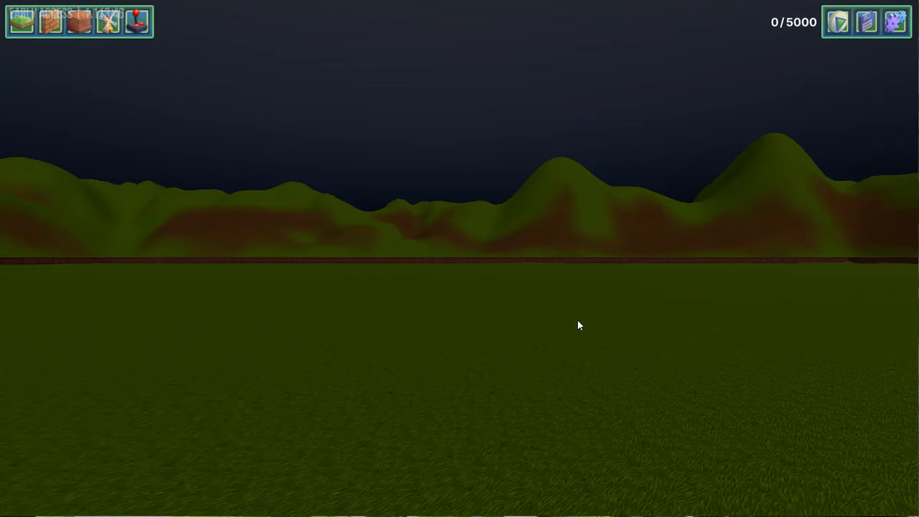
# Place a 6x6 base floor tile from the Forest floors in the empty course
pyautogui.click(21, 27)
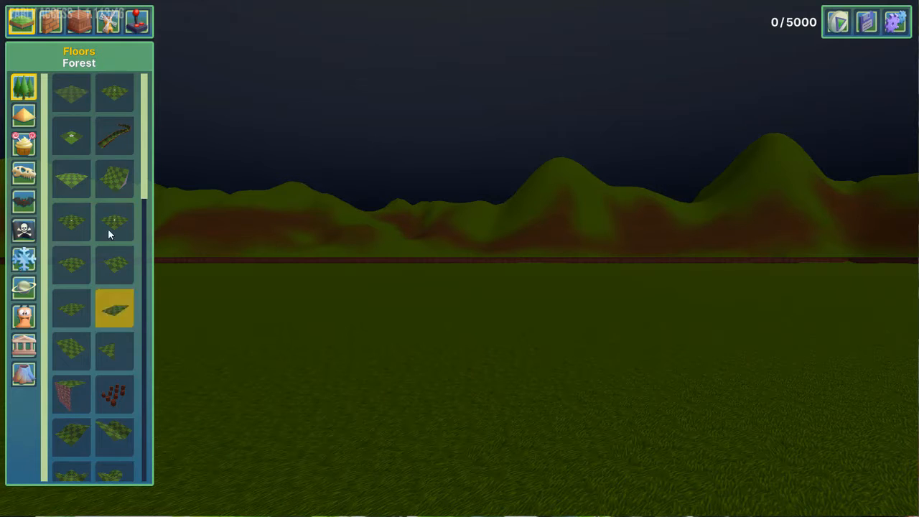
pyautogui.moveTo(145, 162)
pyautogui.mouseDown()
pyautogui.moveTo(163, 380)
pyautogui.moveTo(143, 147)
pyautogui.mouseUp()
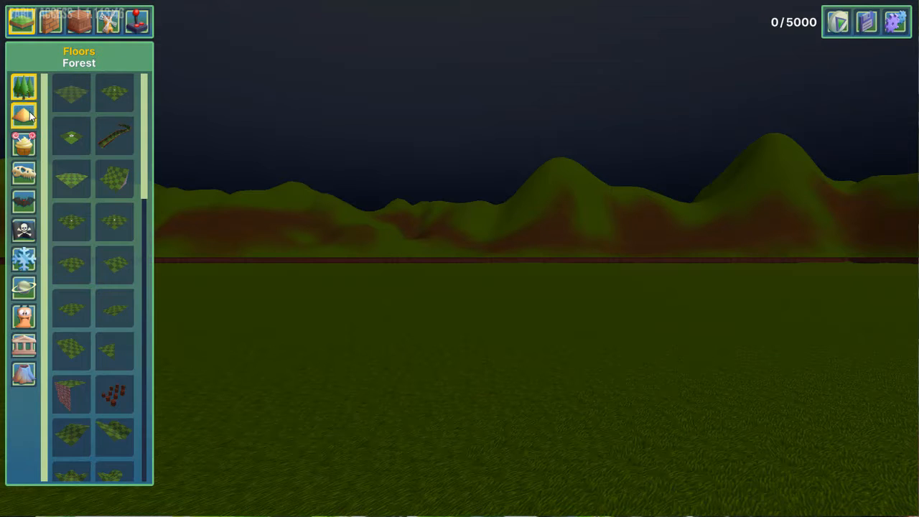
pyautogui.click(31, 114)
pyautogui.click(28, 92)
pyautogui.click(75, 99)
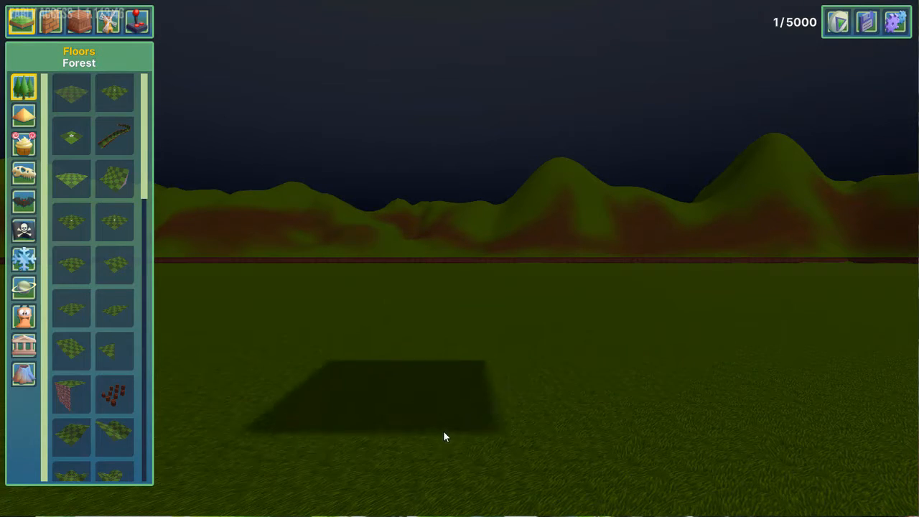
pyautogui.scroll(-5, 448, 433)
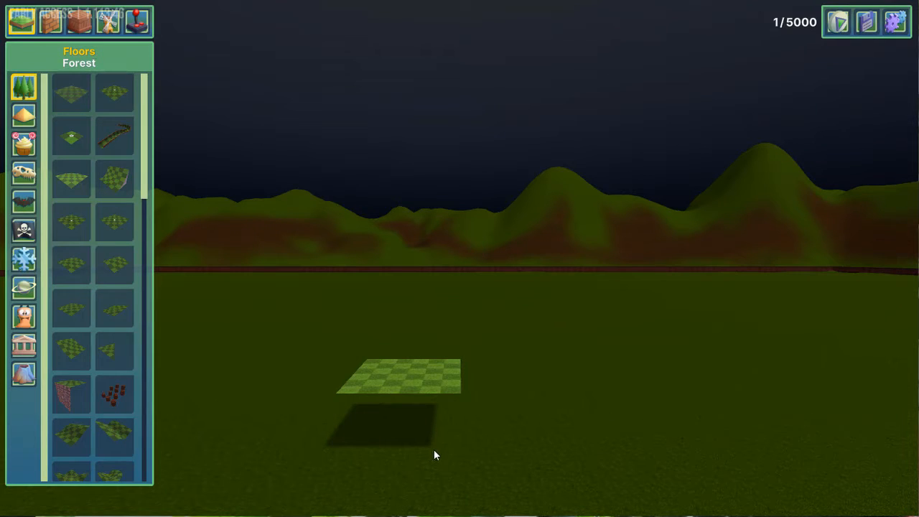
# Turn on snapping for the placed floor tile and move it to X -17, Y 5, Z 6
pyautogui.click(420, 378)
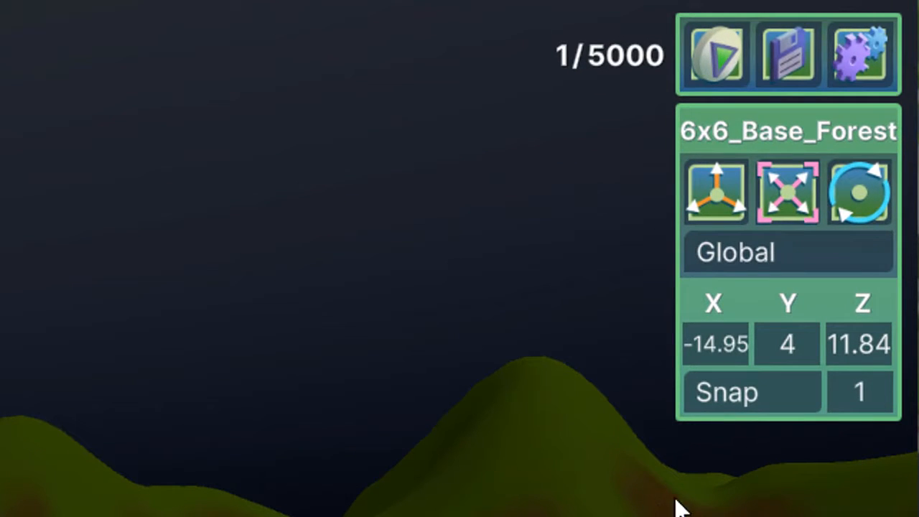
pyautogui.click(752, 390)
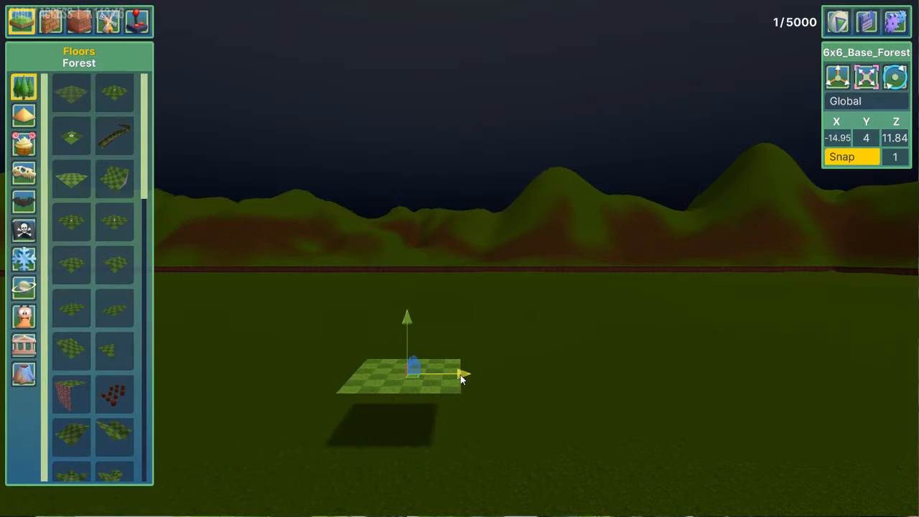
pyautogui.moveTo(475, 377); pyautogui.dragTo(353, 394)
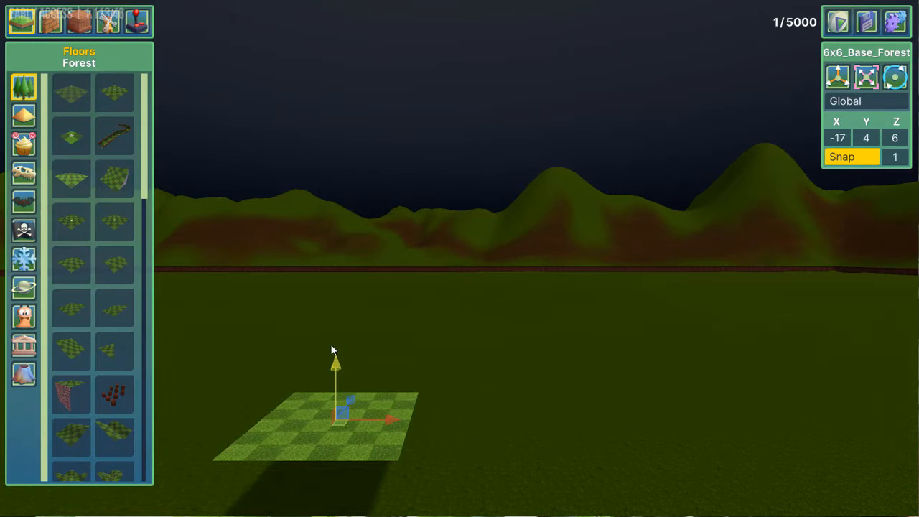
pyautogui.moveTo(334, 357)
pyautogui.mouseDown()
pyautogui.moveTo(327, 314)
pyautogui.moveTo(335, 343)
pyautogui.mouseUp()
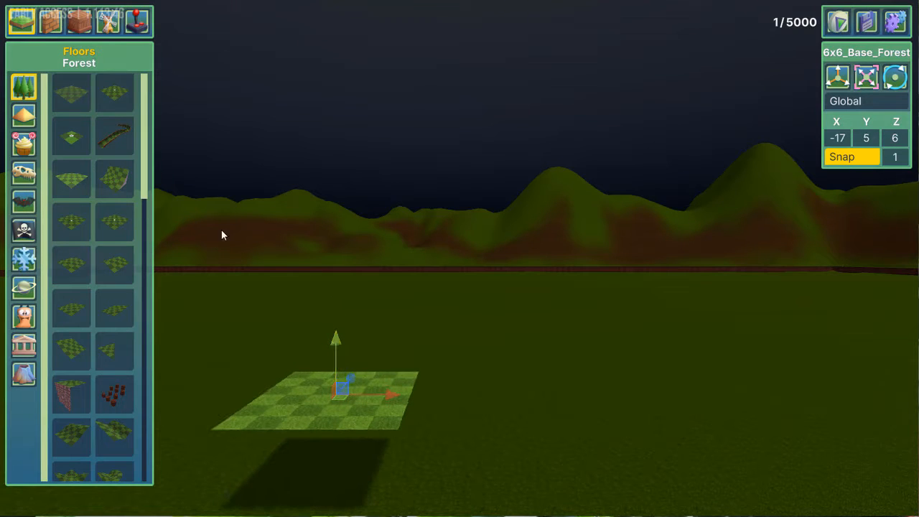
# Add a second 6x6 Forest base tile and align it flush beside the first at X -11, Y 5, Z 6
pyautogui.click(71, 92)
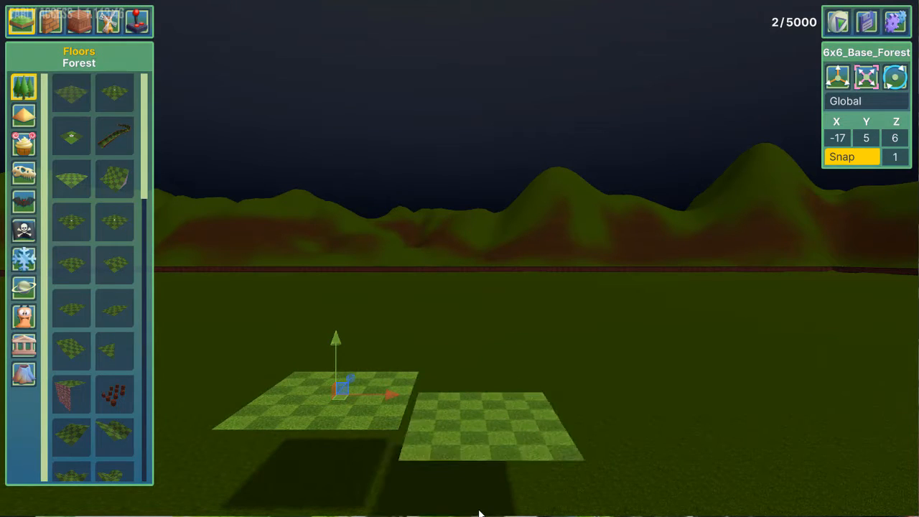
pyautogui.click(488, 423)
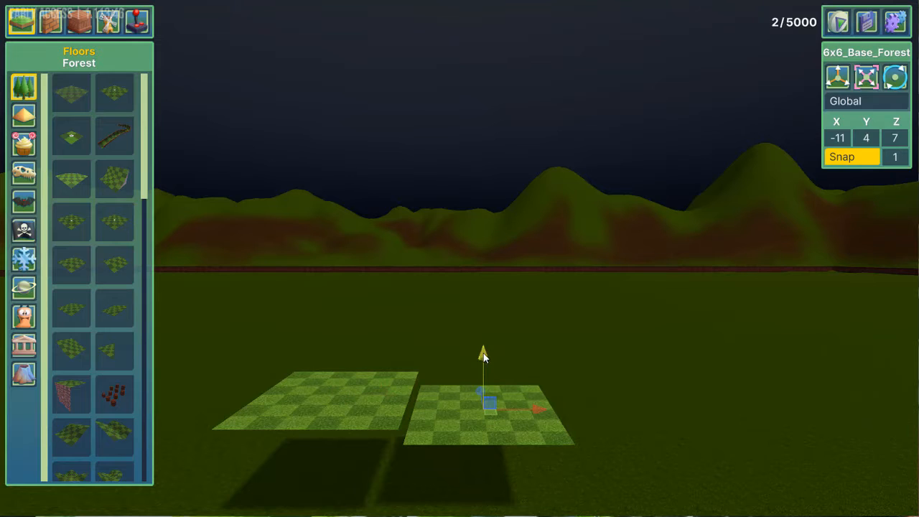
pyautogui.moveTo(482, 334); pyautogui.dragTo(482, 322)
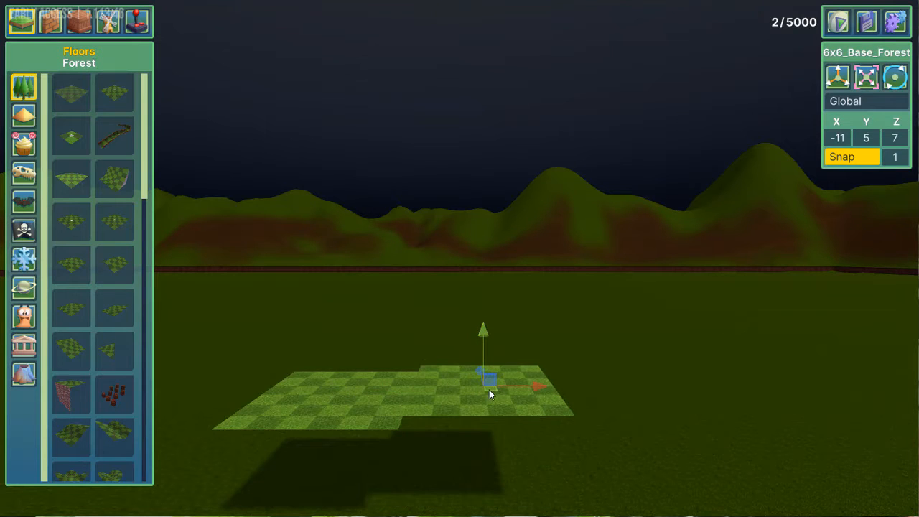
pyautogui.moveTo(489, 390); pyautogui.dragTo(532, 355)
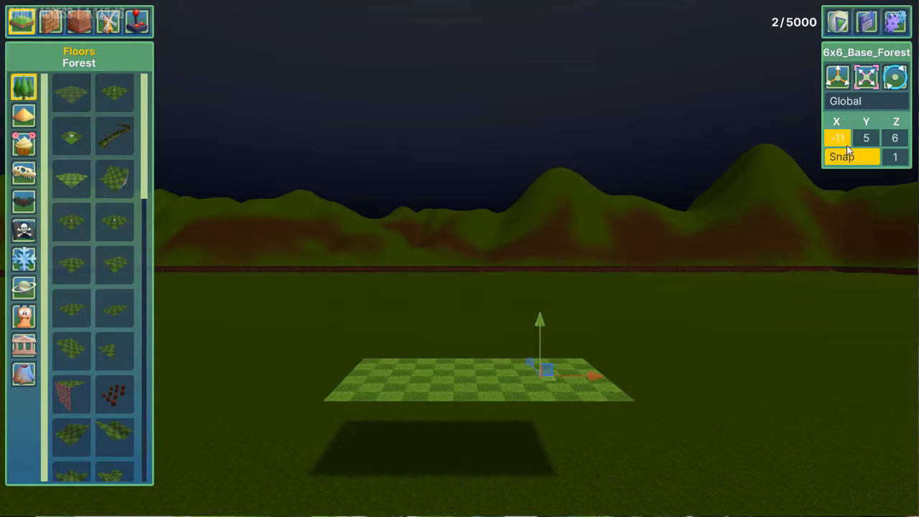
# Set the snap increment to 3 and shift the second floor tile along X, ending at -12
pyautogui.click(896, 164)
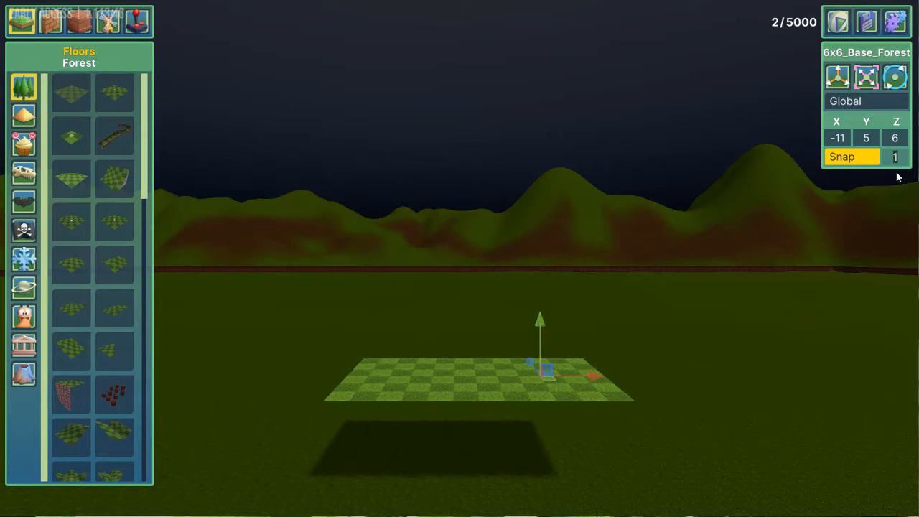
pyautogui.write('3')
pyautogui.moveTo(593, 378); pyautogui.dragTo(695, 373)
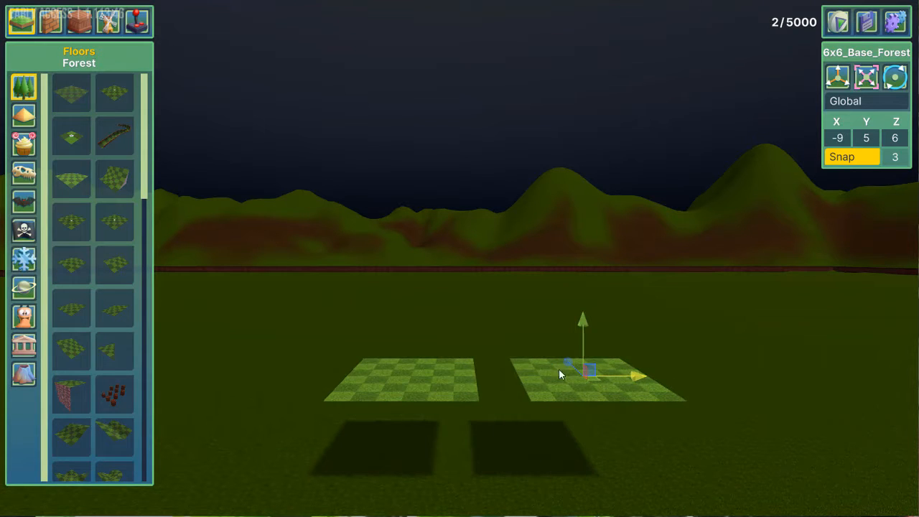
pyautogui.moveTo(558, 373); pyautogui.dragTo(676, 375)
pyautogui.moveTo(598, 377); pyautogui.dragTo(533, 376)
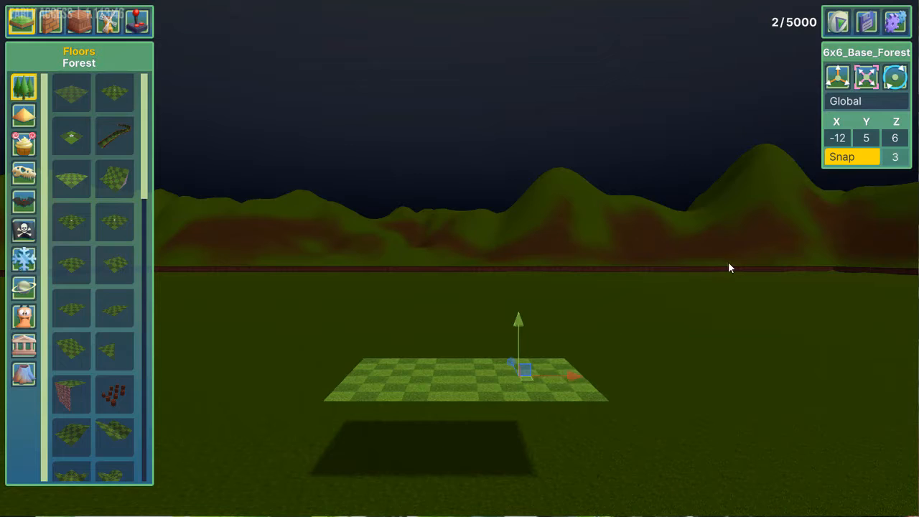
# Set the snap increment back to 1 and return the second floor tile to X -11, Y 5
pyautogui.click(898, 159)
pyautogui.moveTo(574, 376)
pyautogui.mouseDown()
pyautogui.moveTo(714, 370)
pyautogui.moveTo(590, 380)
pyautogui.mouseUp()
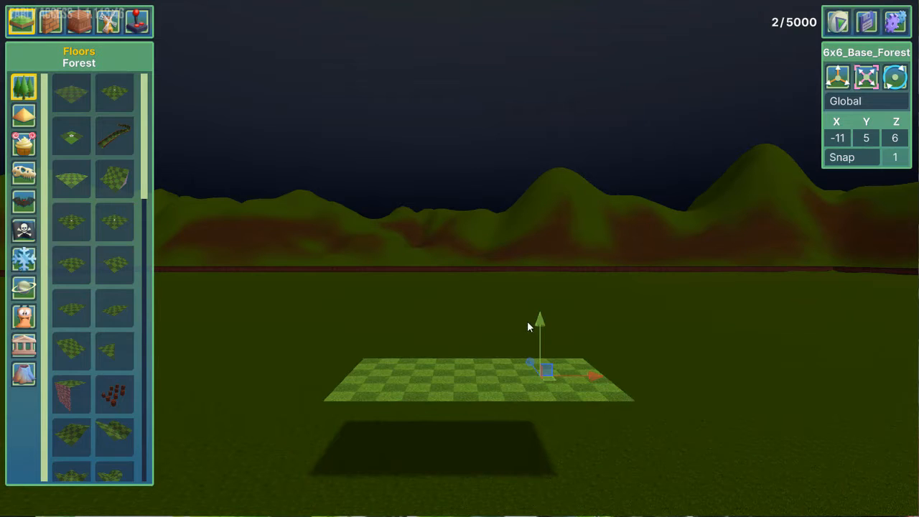
pyautogui.moveTo(540, 323)
pyautogui.mouseDown()
pyautogui.moveTo(540, 301)
pyautogui.moveTo(535, 323)
pyautogui.mouseUp()
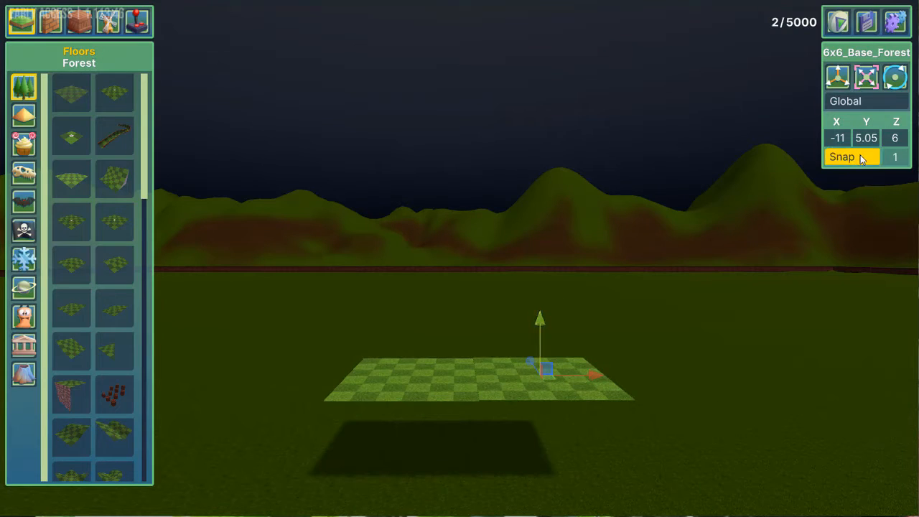
pyautogui.moveTo(541, 303); pyautogui.dragTo(538, 328)
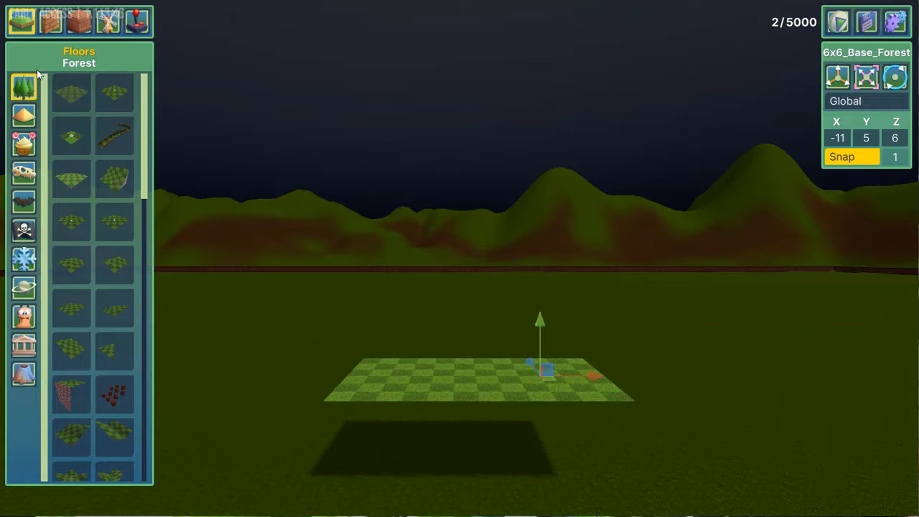
# Add a Forest floor tile with a hole next to the second floor tile
pyautogui.click(114, 97)
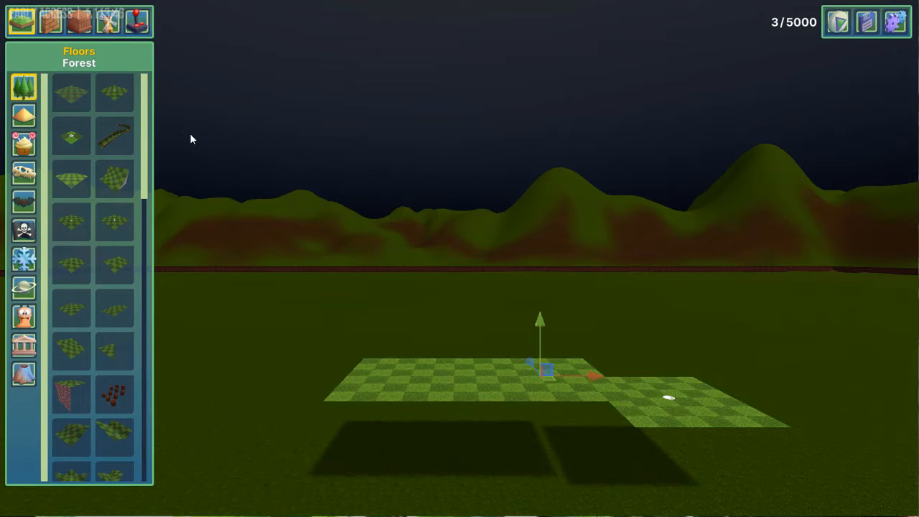
# Examine the three floor tiles from different sides, distances, heights and viewing angles
pyautogui.press('a')
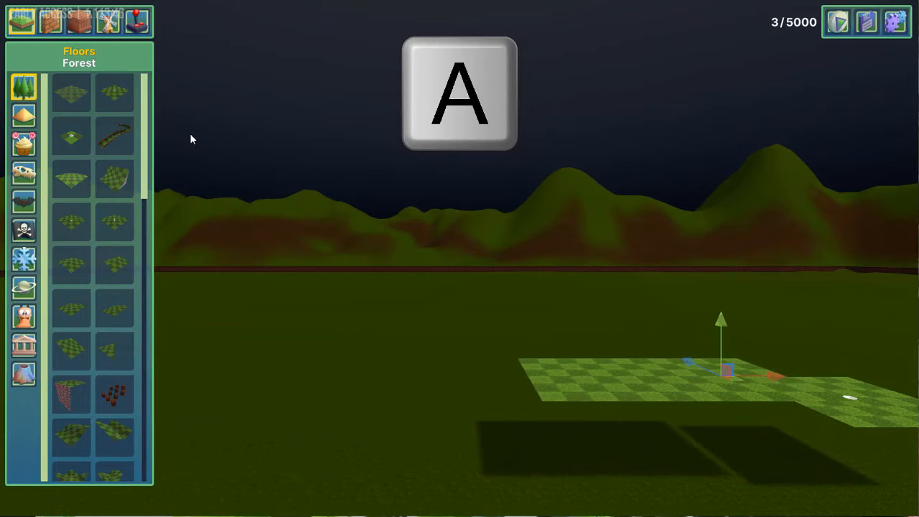
pyautogui.press('d')
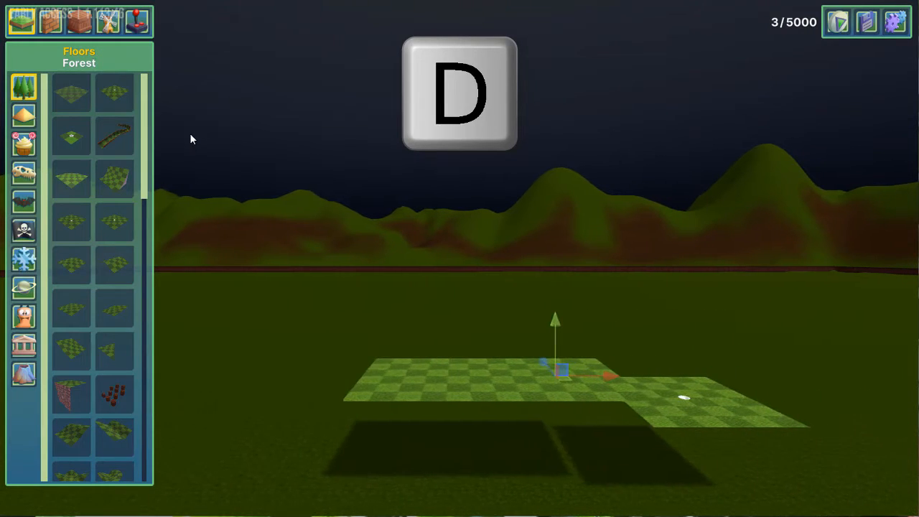
pyautogui.press('s')
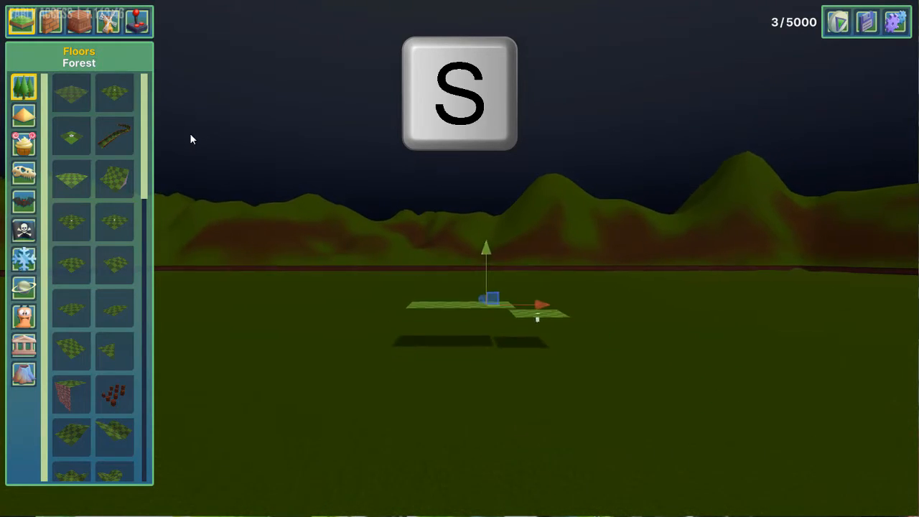
pyautogui.press('w')
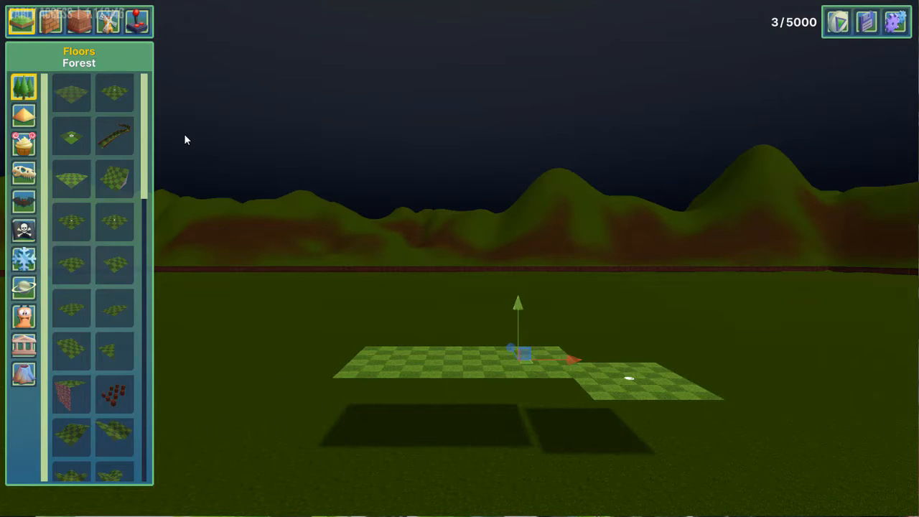
pyautogui.press('q')
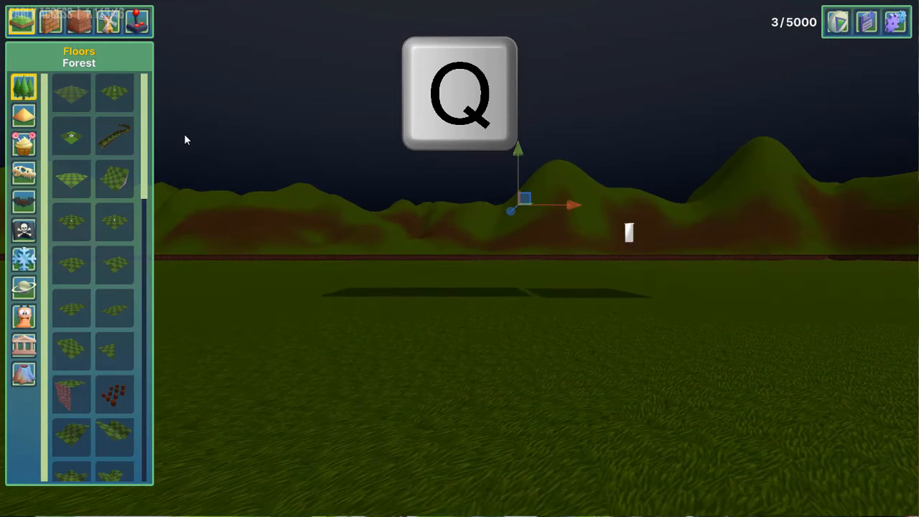
pyautogui.press('e')
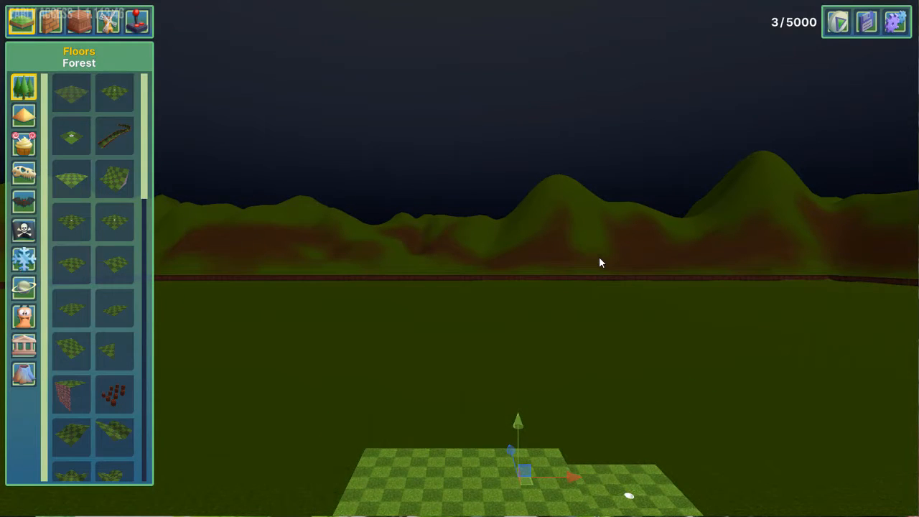
pyautogui.moveTo(598, 257); pyautogui.dragTo(552, 399, button='right')
pyautogui.moveTo(419, 241); pyautogui.dragTo(336, 255, button='right')
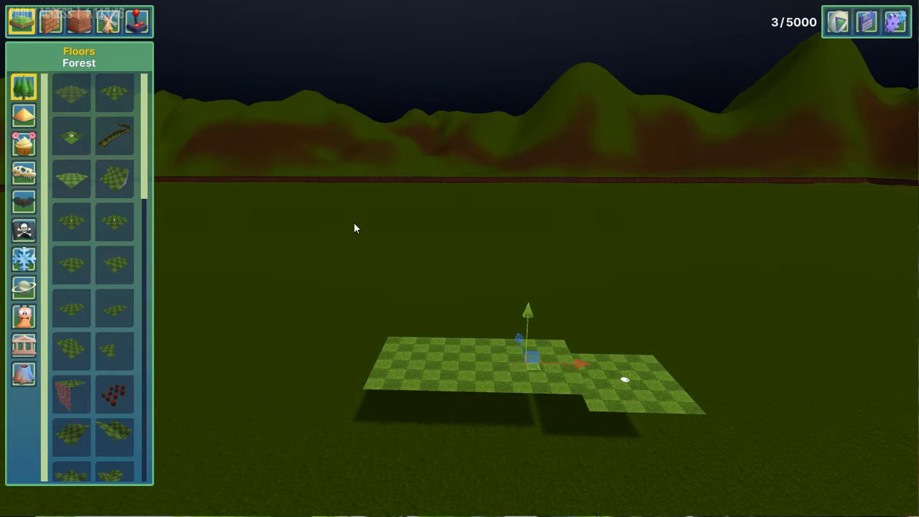
pyautogui.rightClick(340, 233)
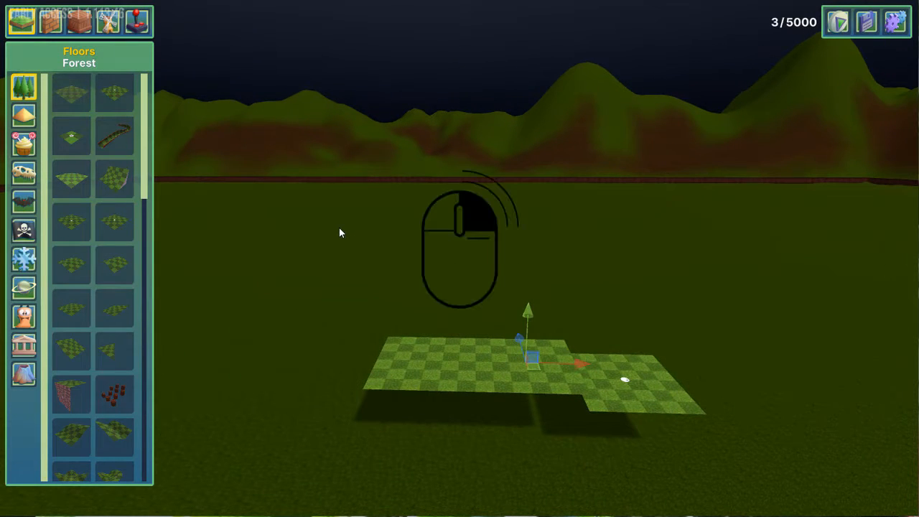
# Raise the hole tile to Y 5 so it sits level with the two other floor tiles
pyautogui.moveTo(385, 207); pyautogui.dragTo(628, 280, button='right')
pyautogui.press('d')
pyautogui.press('a')
pyautogui.press('d')
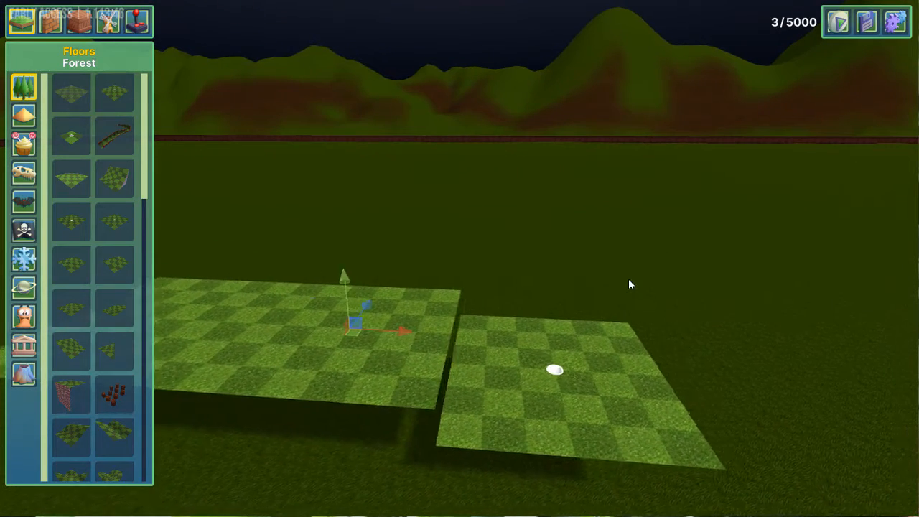
pyautogui.press('a')
pyautogui.scroll(-3, 641, 268)
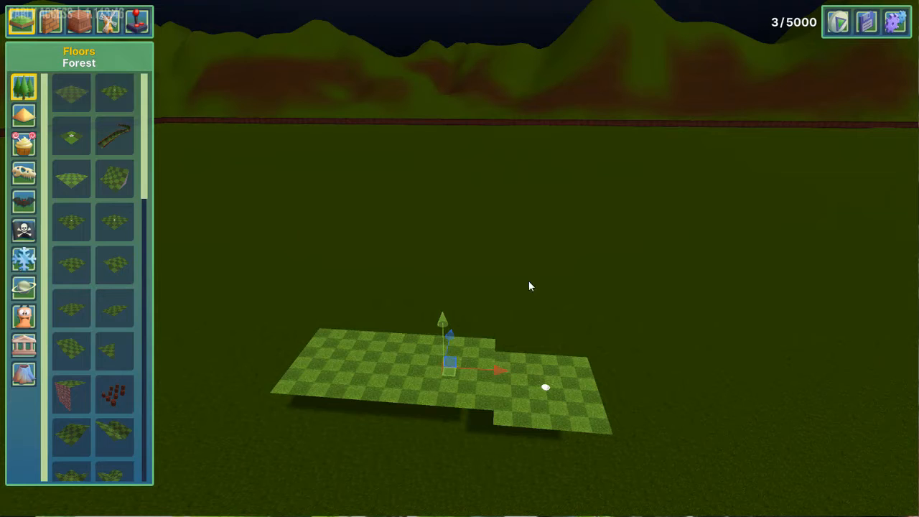
pyautogui.press('e')
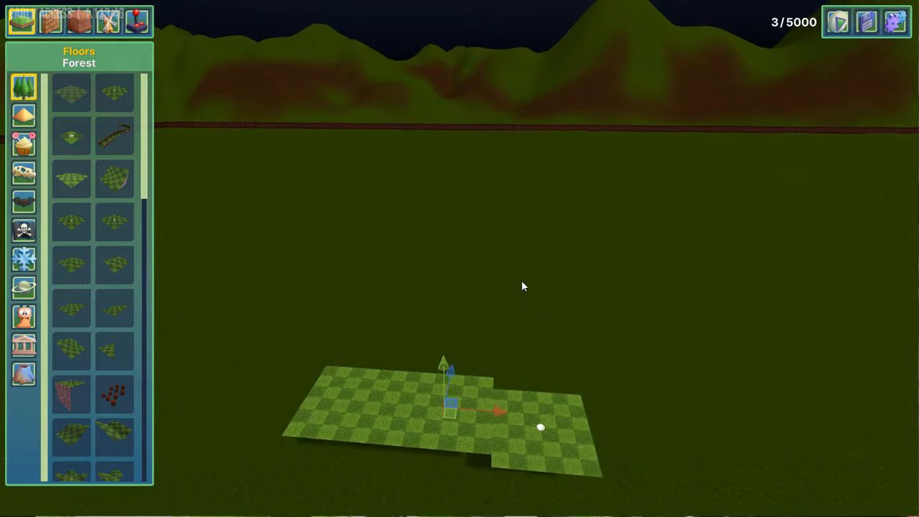
pyautogui.moveTo(517, 280); pyautogui.dragTo(4, 310, button='right')
pyautogui.press('q')
pyautogui.press('a')
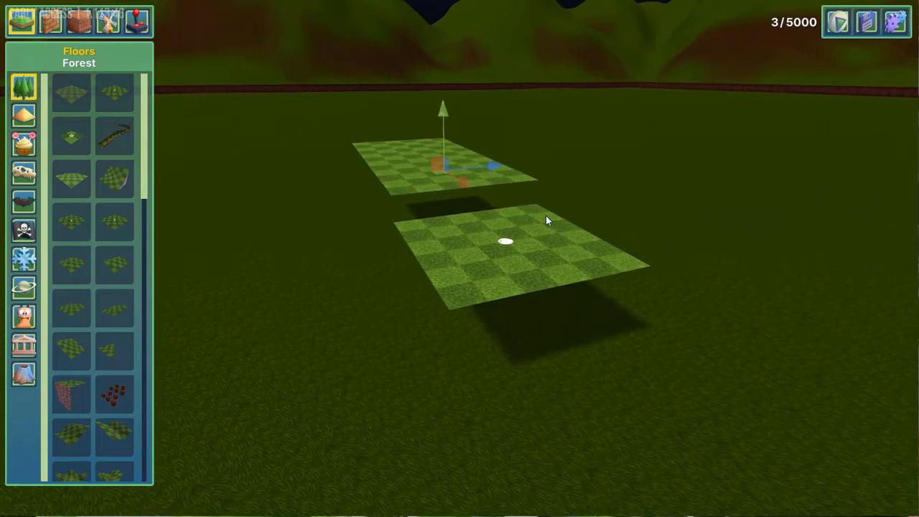
pyautogui.click(541, 228)
pyautogui.moveTo(514, 185); pyautogui.dragTo(508, 133)
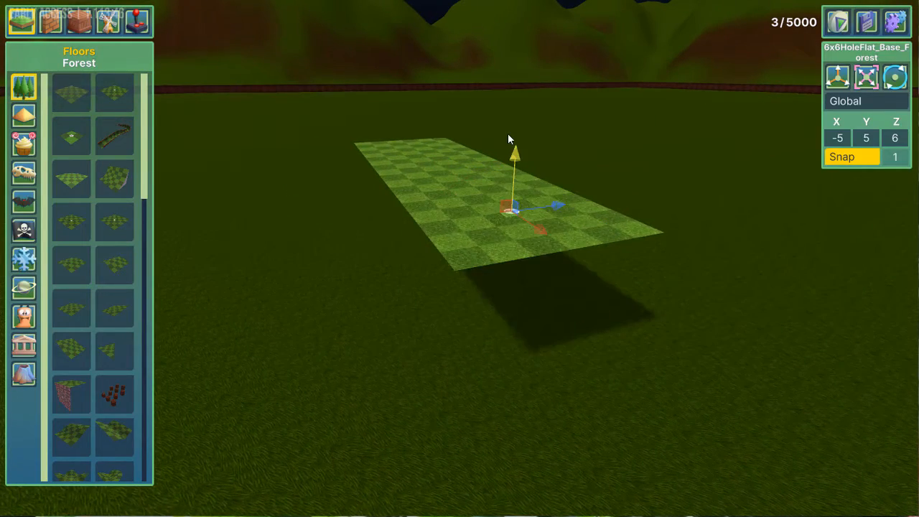
# Switch the hole tile through the scale and rotate modes and return to move mode
pyautogui.press('w')
pyautogui.moveTo(607, 228); pyautogui.dragTo(571, 219, button='right')
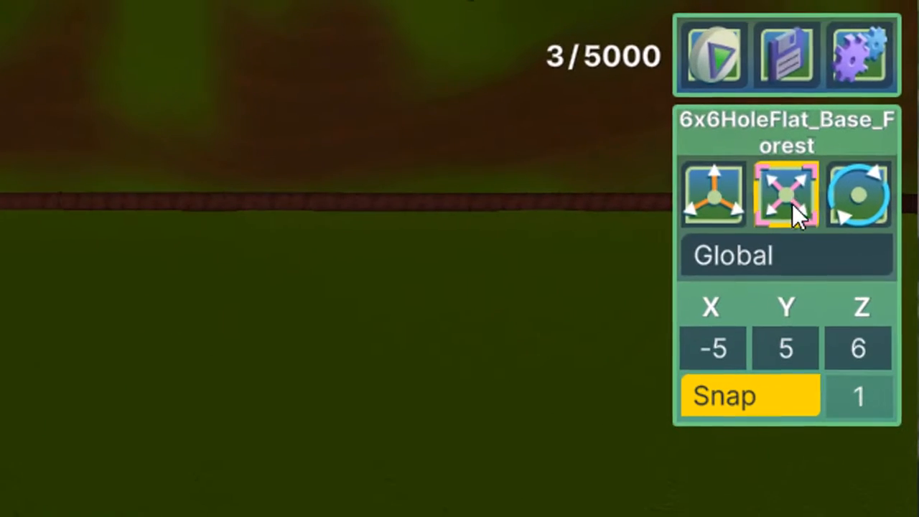
pyautogui.click(793, 188)
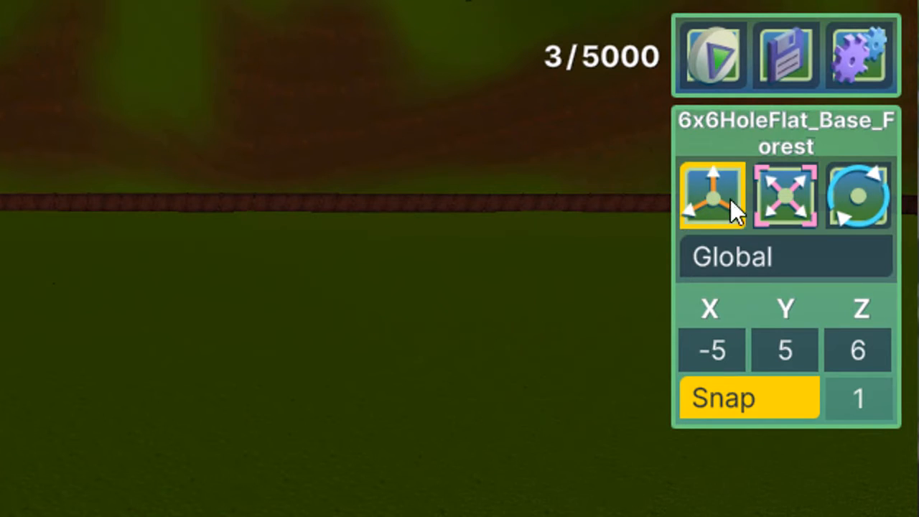
pyautogui.click(794, 196)
pyautogui.click(864, 202)
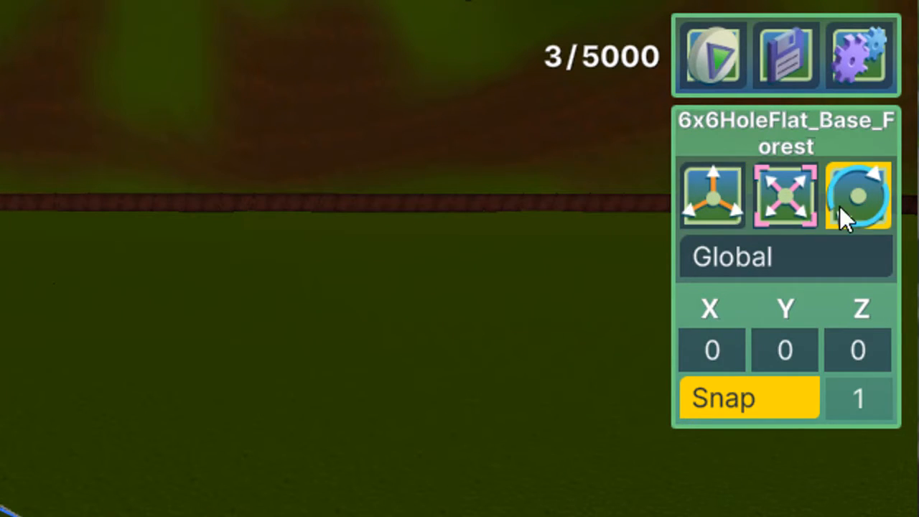
pyautogui.click(797, 208)
pyautogui.click(719, 213)
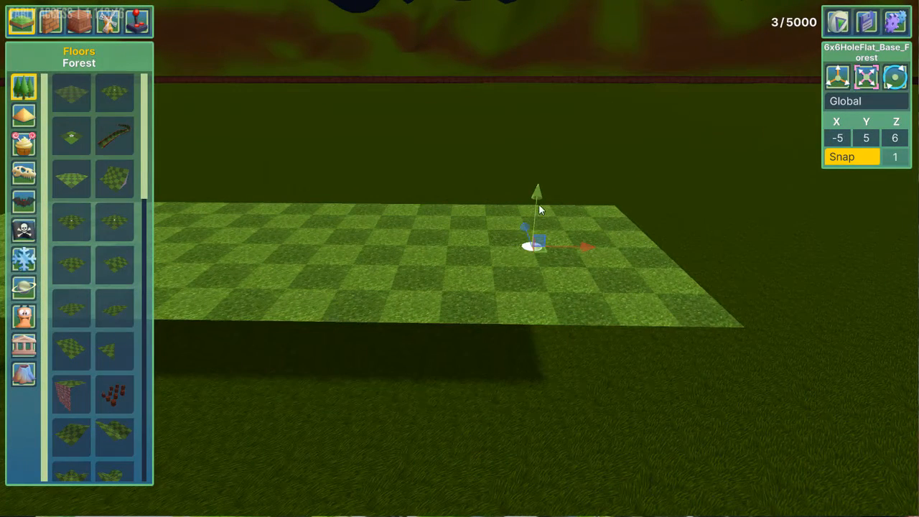
# Try out the move handles of the hole tile along the Y, X and Z axes
pyautogui.moveTo(537, 205)
pyautogui.mouseDown()
pyautogui.moveTo(529, 139)
pyautogui.moveTo(530, 219)
pyautogui.mouseUp()
pyautogui.moveTo(574, 247)
pyautogui.mouseDown()
pyautogui.moveTo(544, 255)
pyautogui.moveTo(593, 244)
pyautogui.moveTo(570, 254)
pyautogui.mouseUp()
pyautogui.moveTo(524, 230)
pyautogui.mouseDown()
pyautogui.moveTo(508, 185)
pyautogui.moveTo(535, 227)
pyautogui.mouseUp()
# Scale the hole tile to 2 along X and 2 along Z
pyautogui.click(869, 81)
pyautogui.moveTo(608, 246); pyautogui.dragTo(643, 241)
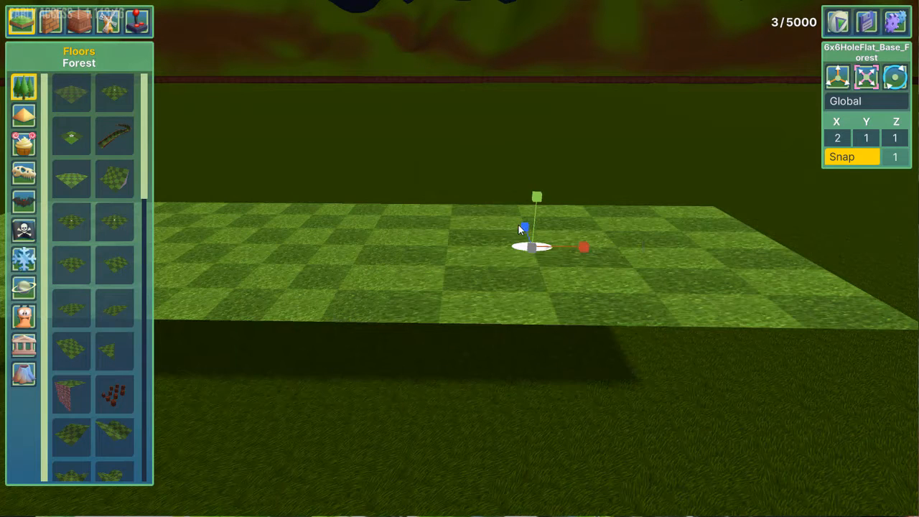
pyautogui.moveTo(525, 227); pyautogui.dragTo(515, 209)
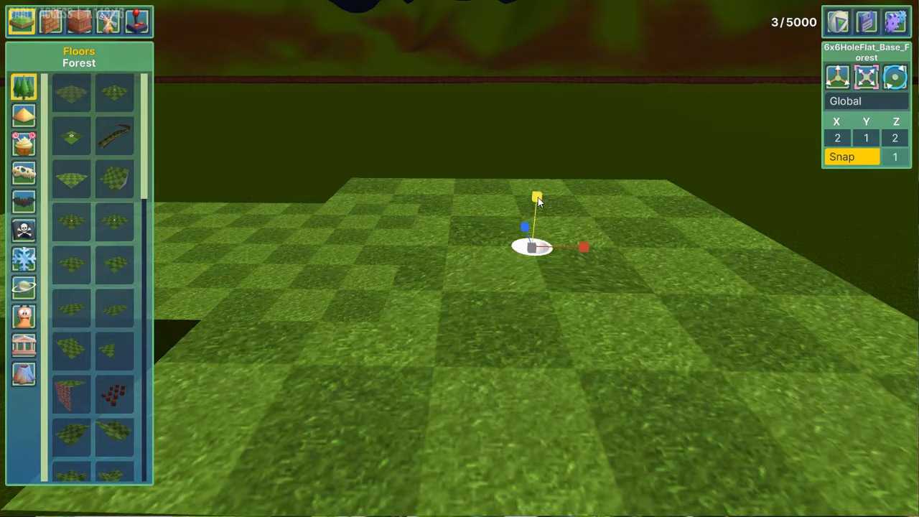
# Try stretching the enlarged hole tile along its Y axis
pyautogui.moveTo(539, 184); pyautogui.dragTo(545, 150)
pyautogui.moveTo(545, 237); pyautogui.dragTo(548, 261)
pyautogui.moveTo(546, 197); pyautogui.dragTo(545, 183)
# Add a Forest half-pipe ramp piece beside the enlarged hole tile
pyautogui.click(114, 178)
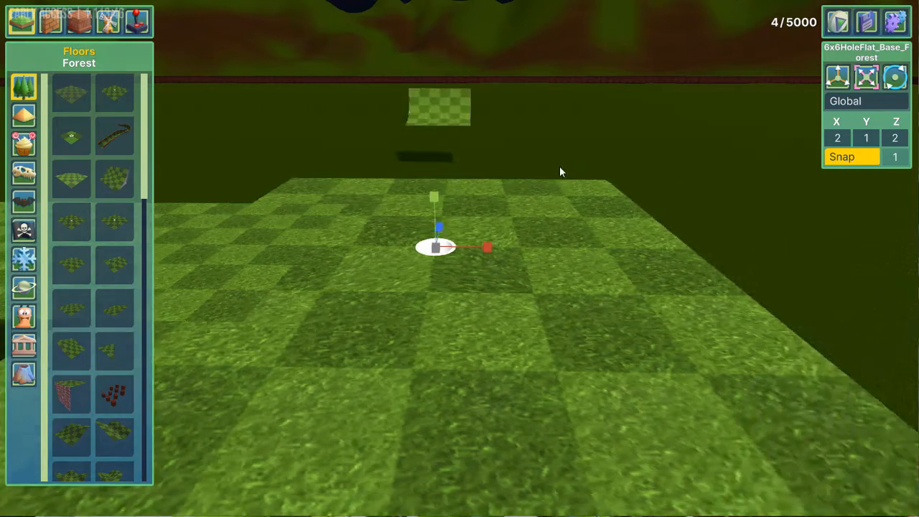
pyautogui.press('a')
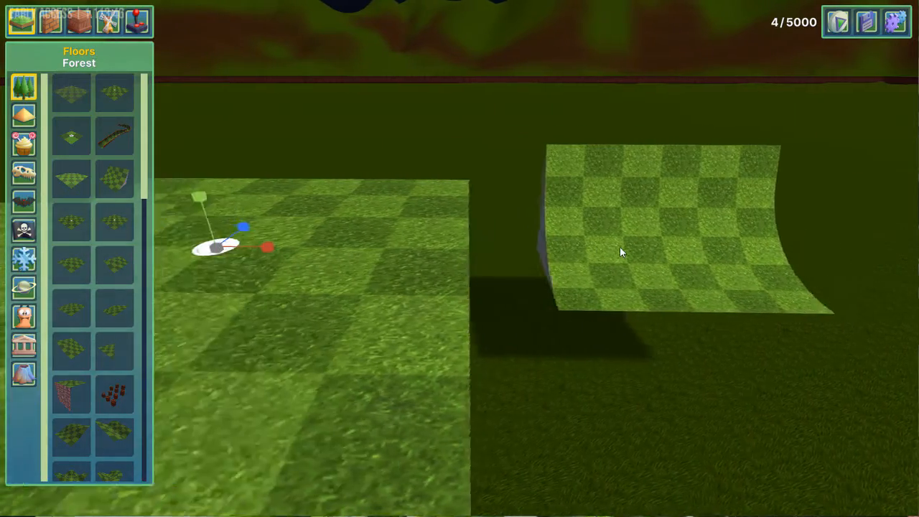
pyautogui.moveTo(620, 246); pyautogui.dragTo(811, 222, button='right')
# Select the half-pipe ramp and try scaling its height along Y
pyautogui.click(522, 198)
pyautogui.press('a')
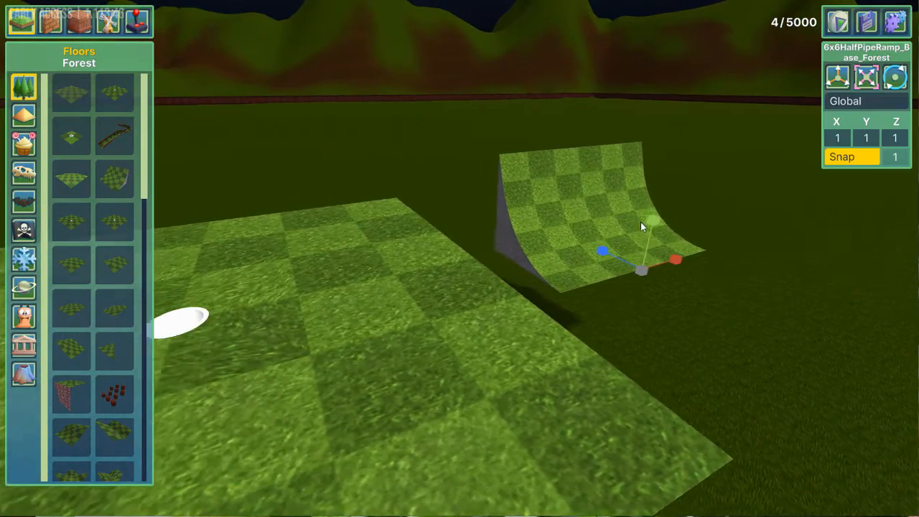
pyautogui.moveTo(673, 181); pyautogui.dragTo(672, 255)
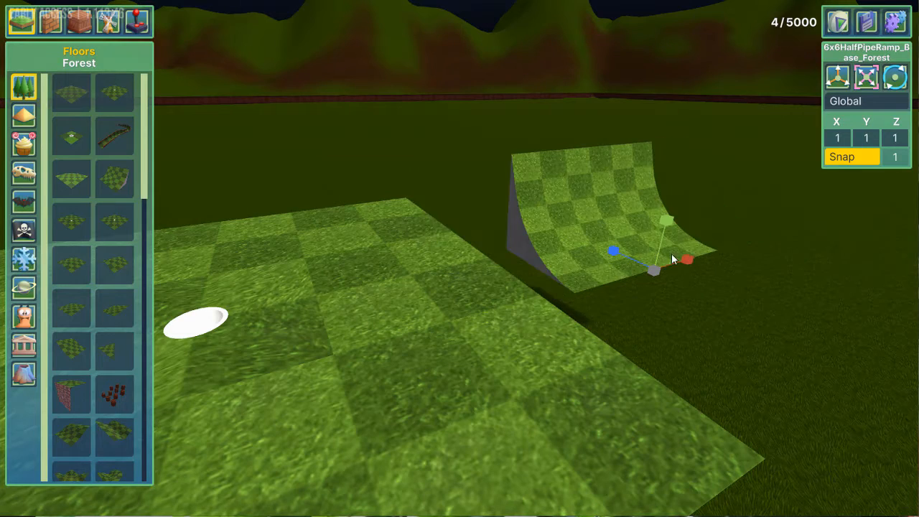
# Stretch the hole tile to a Y scale of 2, checking the cup from below, and return it to 1
pyautogui.press('s')
pyautogui.press('q')
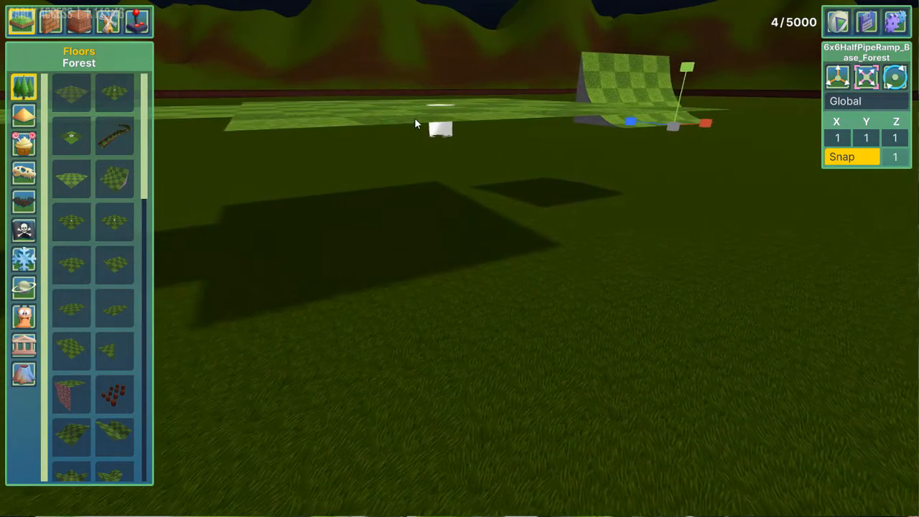
pyautogui.click(403, 110)
pyautogui.moveTo(442, 15)
pyautogui.mouseDown()
pyautogui.moveTo(442, 4)
pyautogui.moveTo(441, 92)
pyautogui.moveTo(447, 0)
pyautogui.mouseUp()
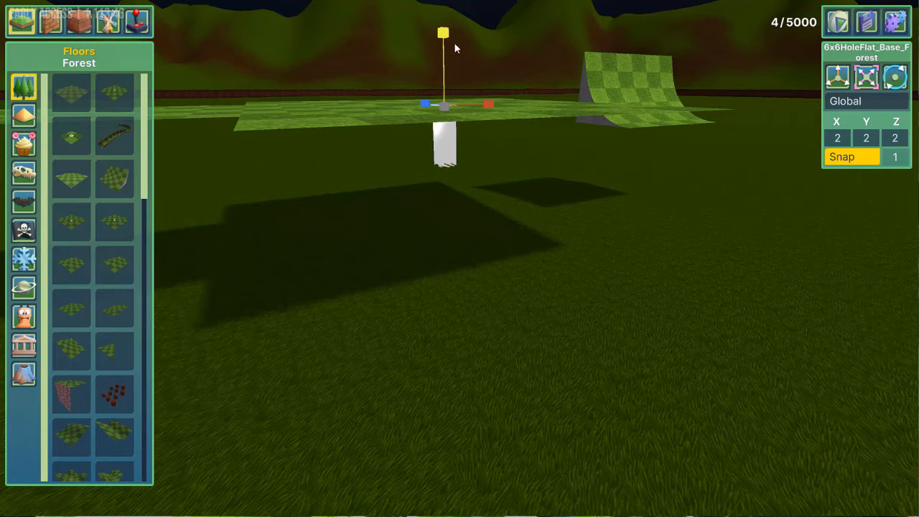
pyautogui.moveTo(454, 43); pyautogui.dragTo(453, 44)
pyautogui.press('e')
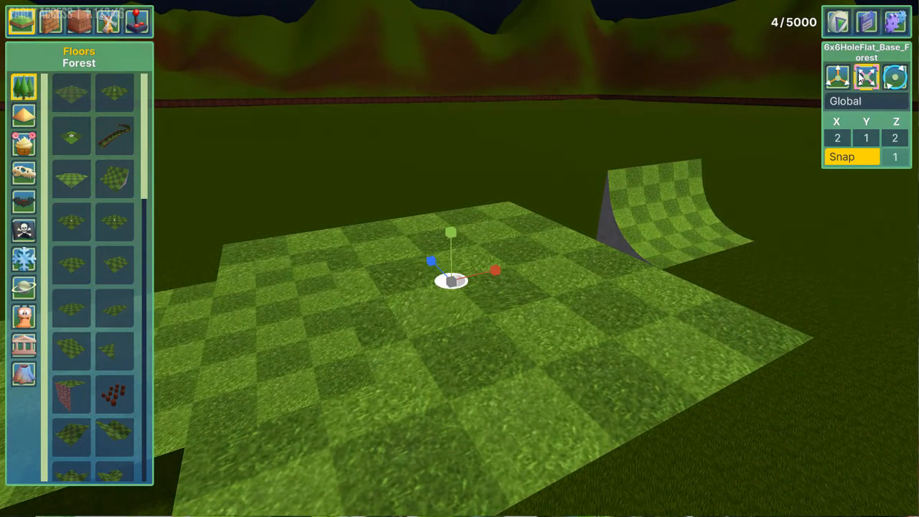
# Rotate the hole tile about Y to 270 degrees and test quarter turns with the rotation snap set to 90
pyautogui.click(904, 77)
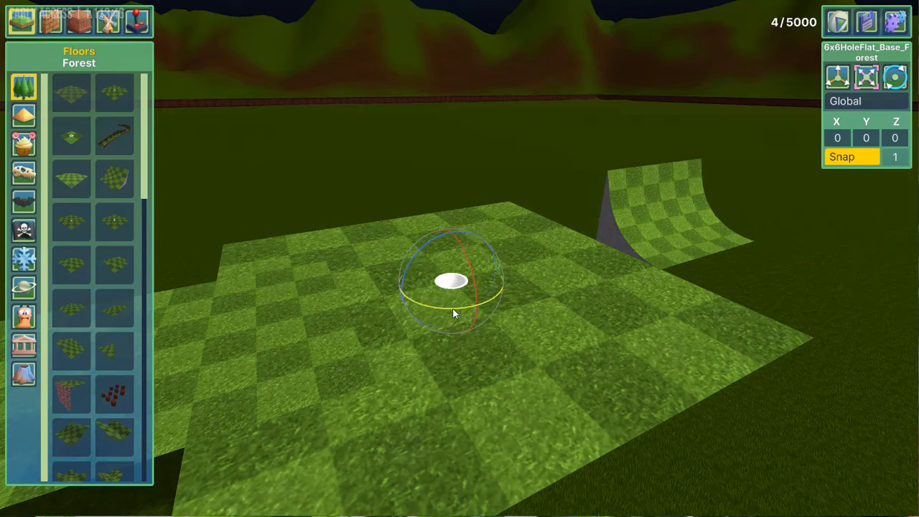
pyautogui.moveTo(454, 313); pyautogui.dragTo(616, 300)
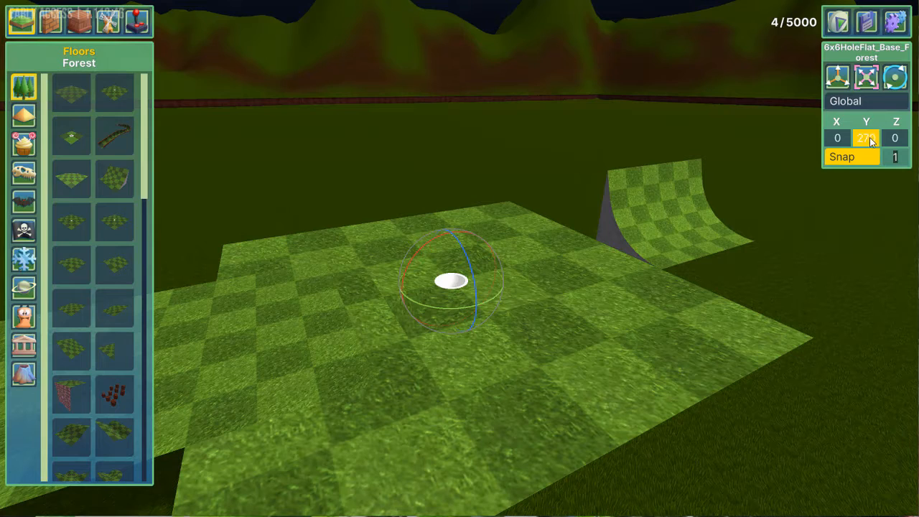
pyautogui.write('5')
pyautogui.click(894, 153)
pyautogui.write('90')
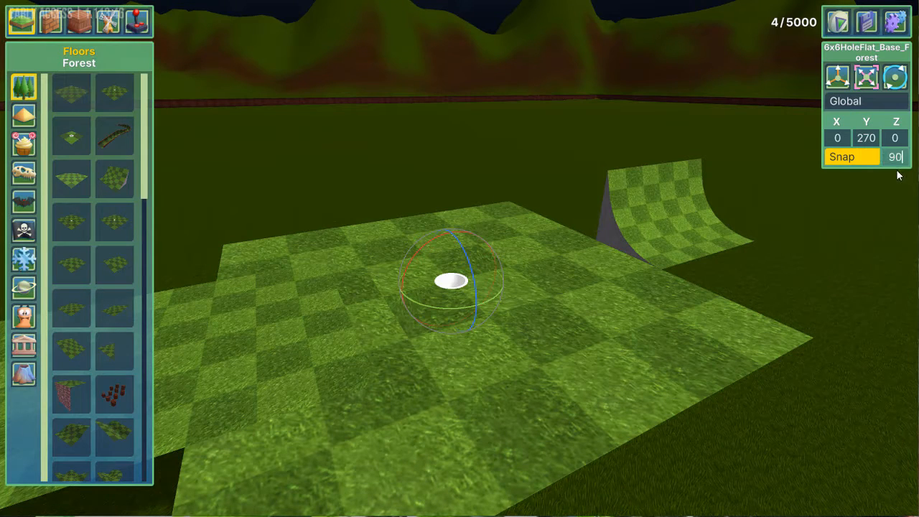
pyautogui.moveTo(438, 307); pyautogui.dragTo(587, 300)
pyautogui.moveTo(645, 290); pyautogui.dragTo(296, 363)
# Set the rotation snap to 1 and turn the hole tile about Y to 269 degrees
pyautogui.click(871, 141)
pyautogui.click(894, 160)
pyautogui.write('1')
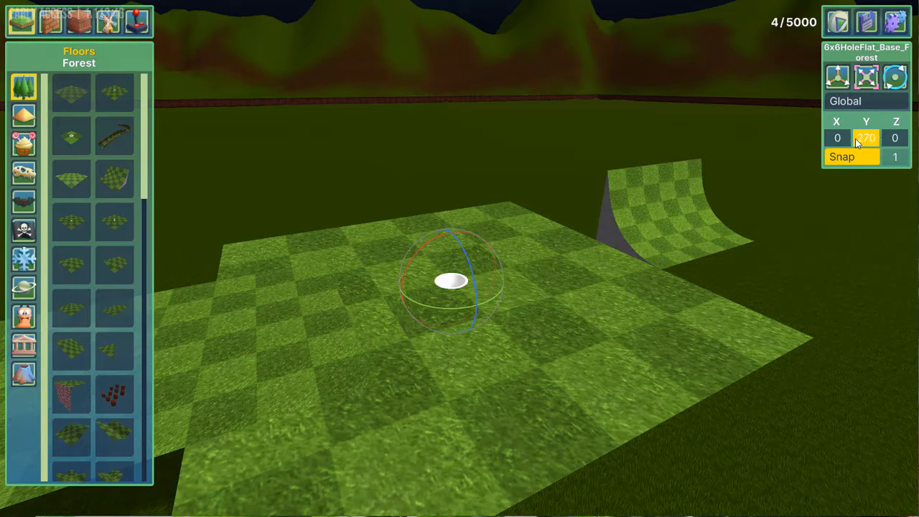
pyautogui.moveTo(450, 307)
pyautogui.mouseDown()
pyautogui.moveTo(469, 303)
pyautogui.moveTo(456, 306)
pyautogui.mouseUp()
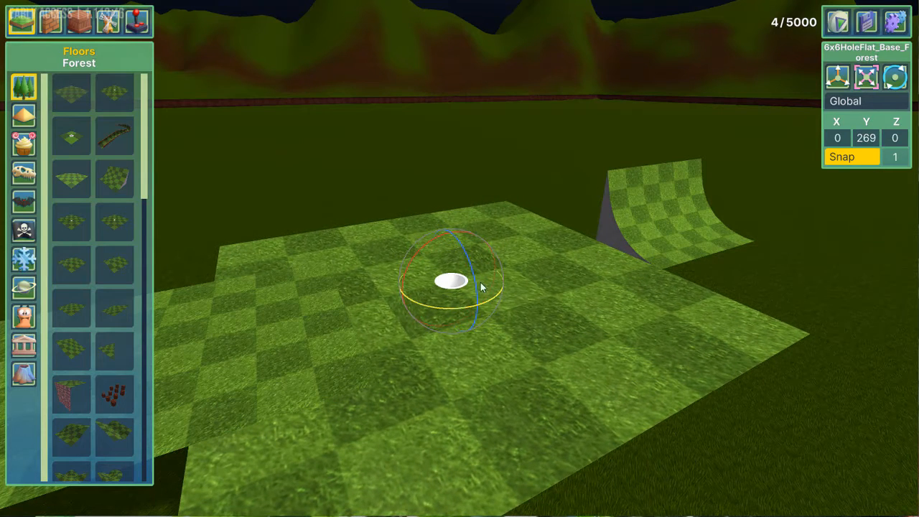
# Check the hole tile's alignment with the adjoining floor and rotate it back to Y 270 degrees
pyautogui.press('s')
pyautogui.press('a')
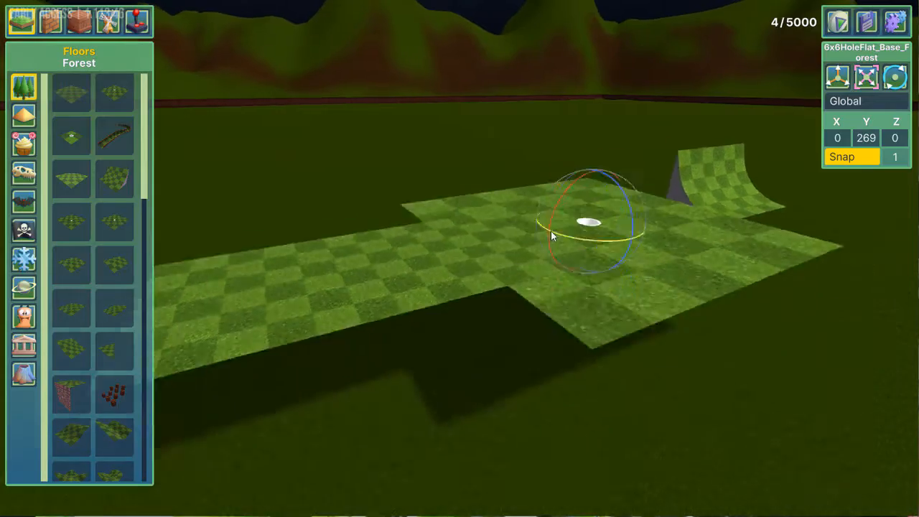
pyautogui.press('w')
pyautogui.press('d')
pyautogui.press('s')
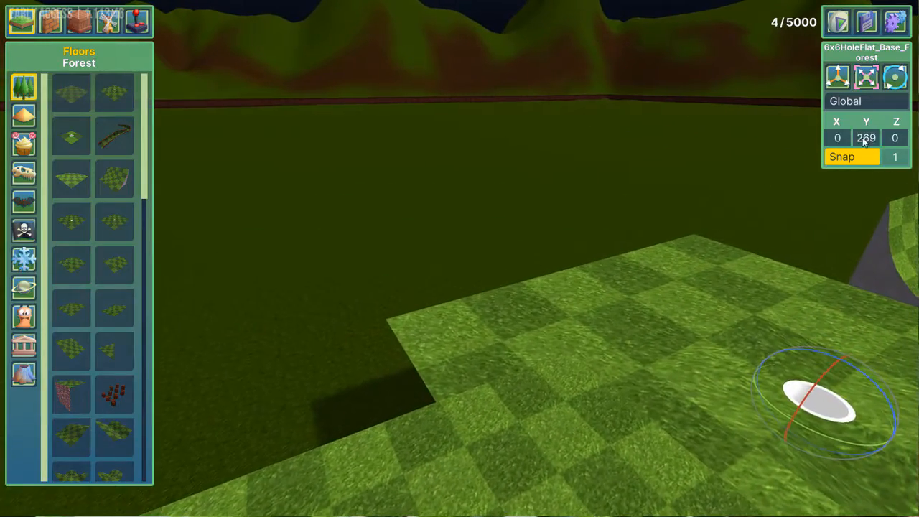
pyautogui.press('s')
pyautogui.press('d')
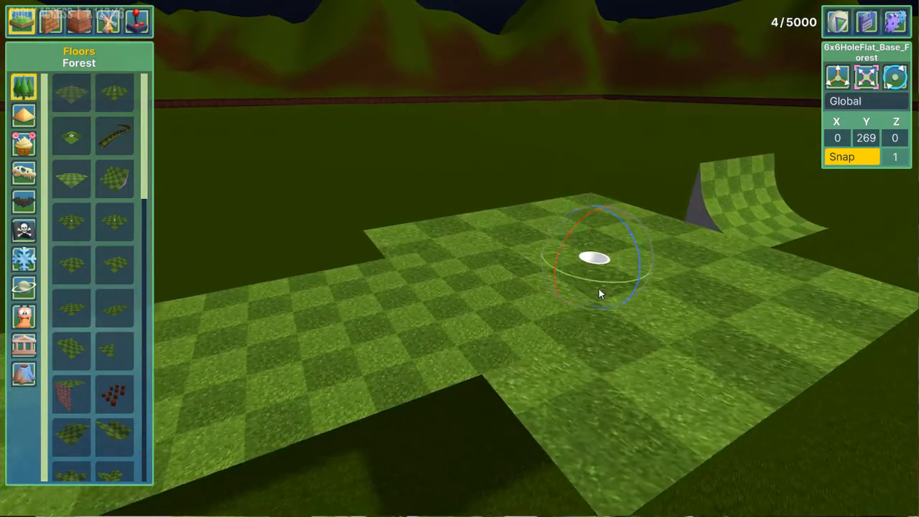
pyautogui.moveTo(584, 278); pyautogui.dragTo(582, 277)
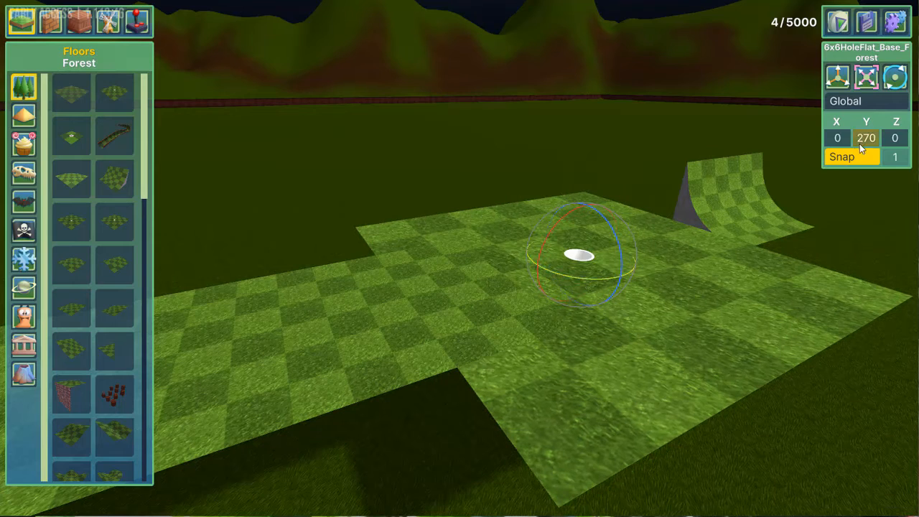
# Set the rotation snap to 15 and turn the hole tile about Y to 90 degrees and back to 270
pyautogui.click(895, 158)
pyautogui.click(895, 157)
pyautogui.moveTo(588, 279); pyautogui.dragTo(371, 272)
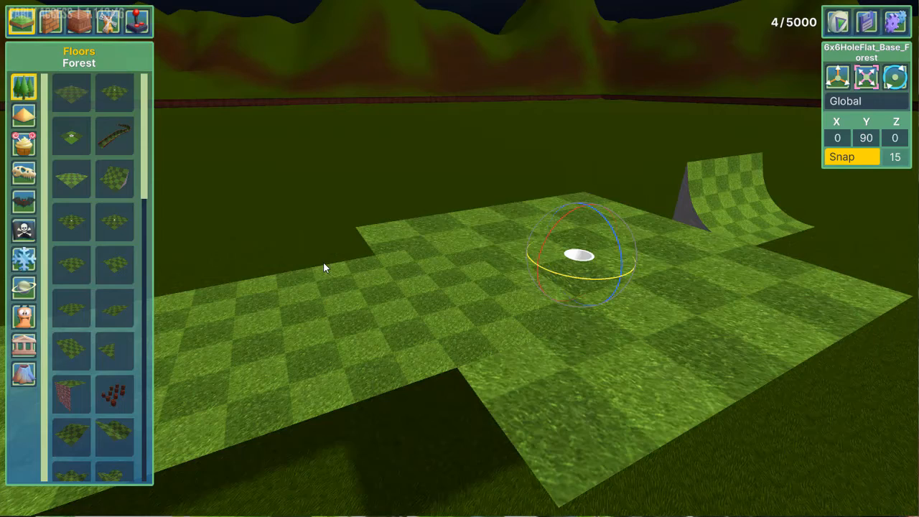
pyautogui.moveTo(323, 263); pyautogui.dragTo(94, 173)
# Tilt the hole tile with the rotation rings to Y 300 and Z 345 degrees
pyautogui.press('d')
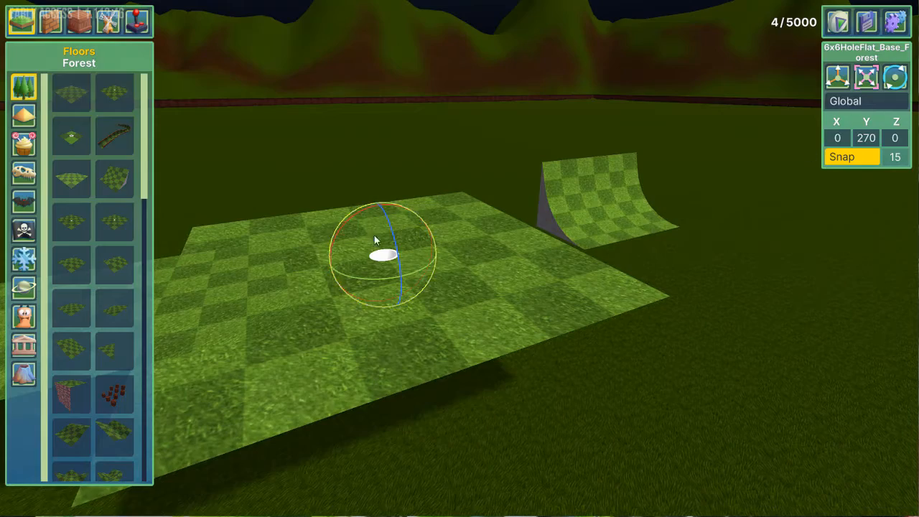
pyautogui.press('a')
pyautogui.moveTo(335, 317); pyautogui.dragTo(853, 325, button='right')
pyautogui.press('d')
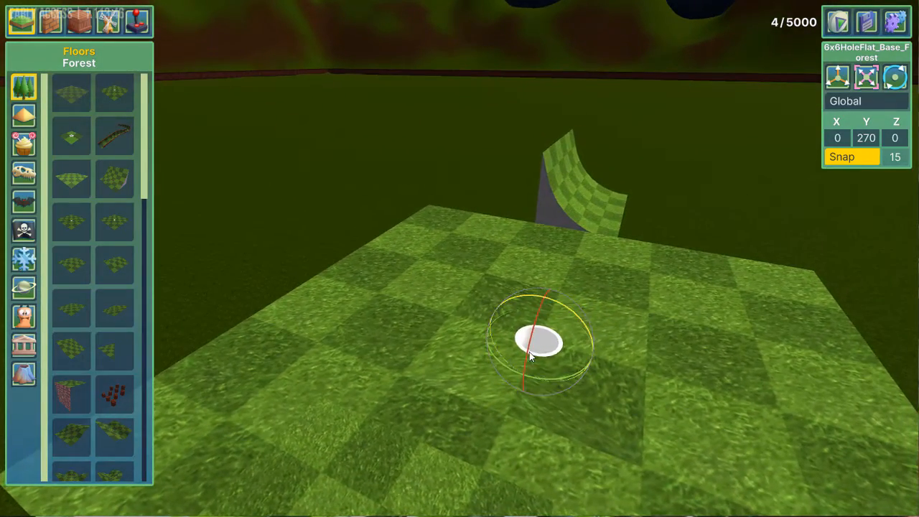
pyautogui.moveTo(533, 343)
pyautogui.mouseDown()
pyautogui.moveTo(602, 345)
pyautogui.moveTo(712, 378)
pyautogui.moveTo(426, 330)
pyautogui.moveTo(542, 335)
pyautogui.mouseUp()
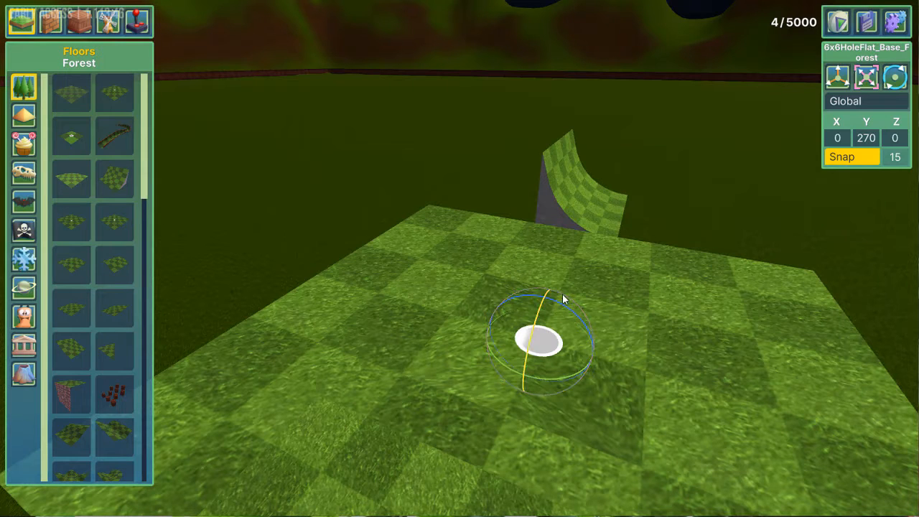
pyautogui.moveTo(564, 297); pyautogui.dragTo(527, 285)
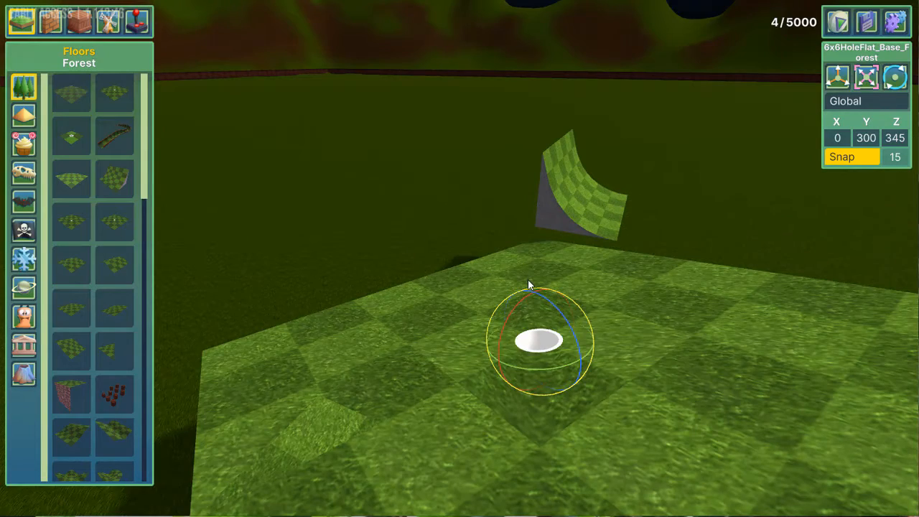
# Try the remaining rotation ring, restore the hole tile to lying flat and switch it to move mode
pyautogui.press('d')
pyautogui.moveTo(528, 280); pyautogui.dragTo(469, 242, button='right')
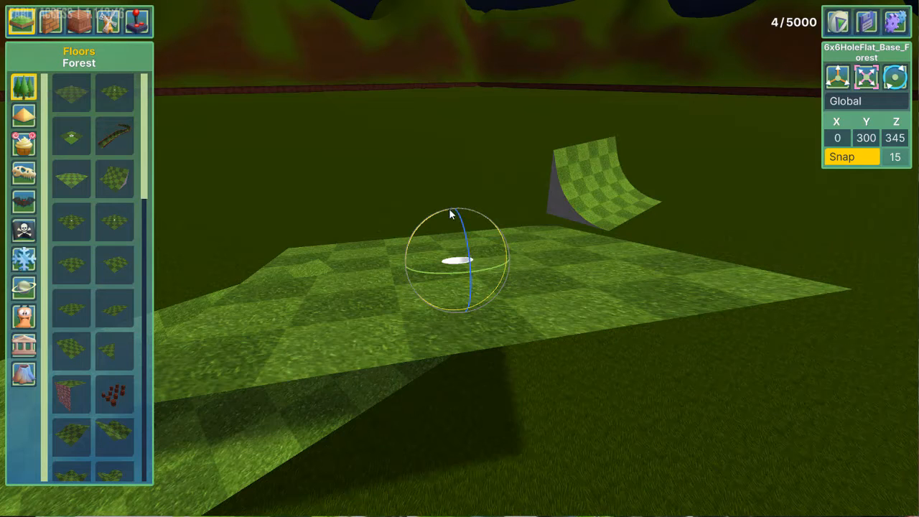
pyautogui.moveTo(466, 178)
pyautogui.mouseDown()
pyautogui.moveTo(468, 266)
pyautogui.moveTo(474, 170)
pyautogui.mouseUp()
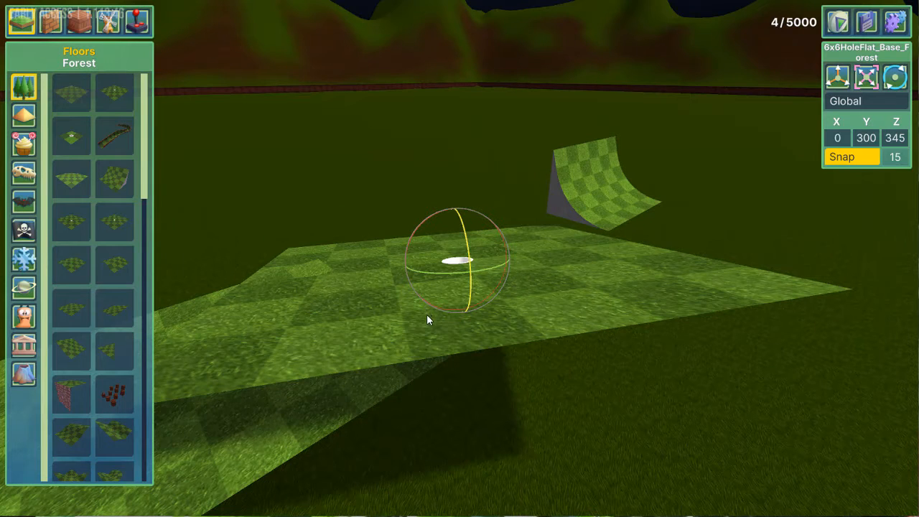
pyautogui.moveTo(427, 314); pyautogui.dragTo(497, 288)
pyautogui.press('1')
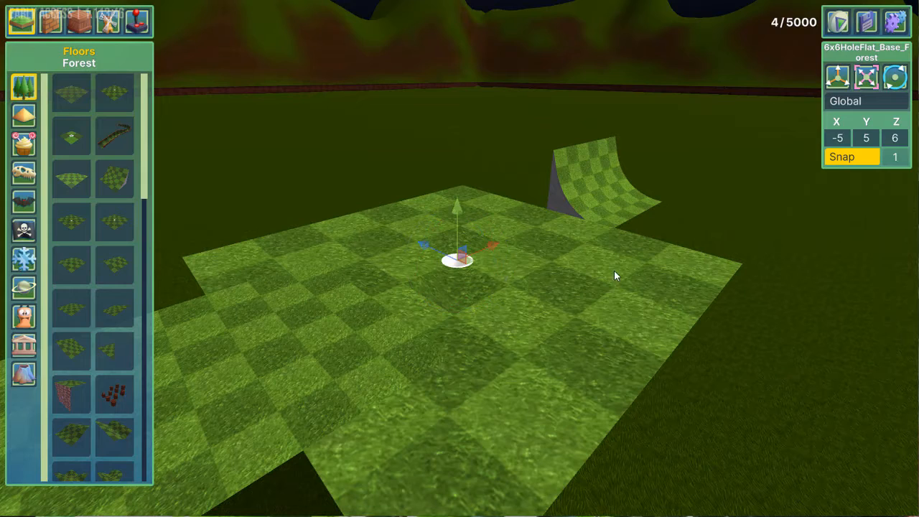
# Delete the half-pipe ramp beside the hole tile
pyautogui.moveTo(495, 245); pyautogui.dragTo(546, 227)
pyautogui.click(539, 179)
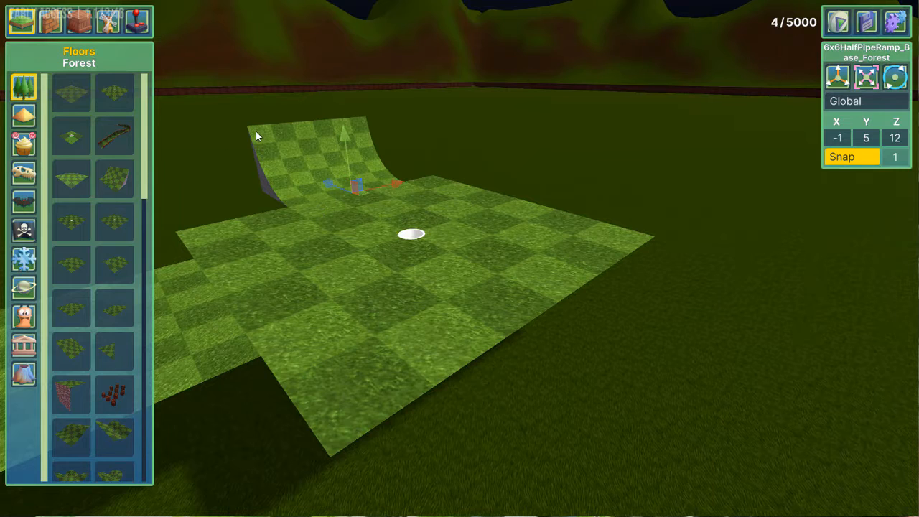
pyautogui.press('Delete')
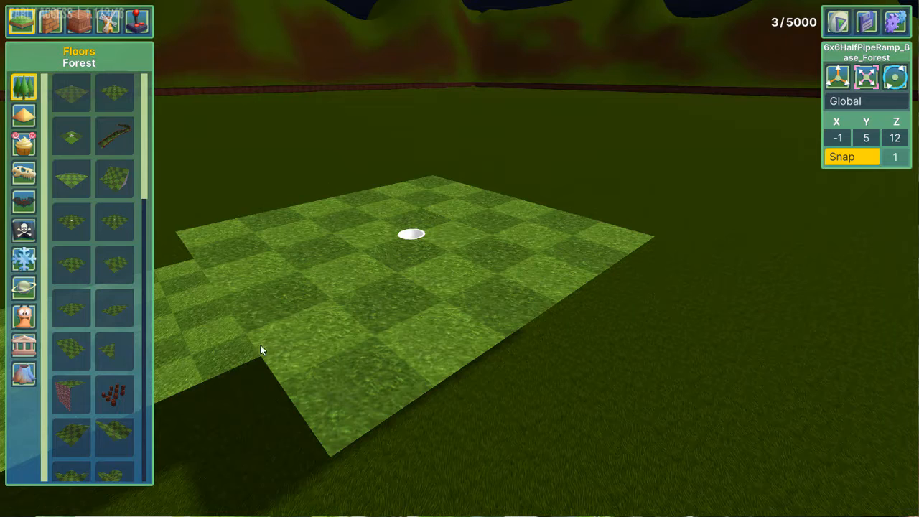
# Duplicate the 6x6 Forest floor tile to form a three-by-three block of tiles adjoining the hole tile
pyautogui.press('a')
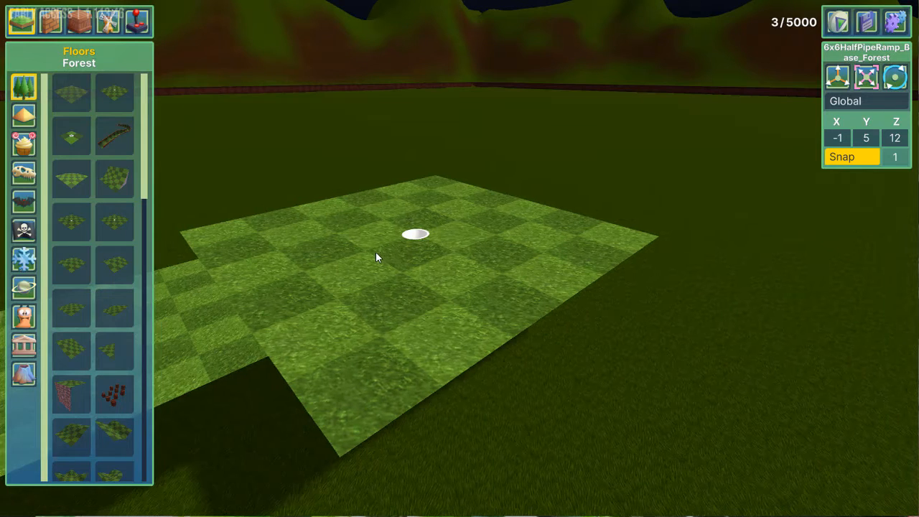
pyautogui.press('s')
pyautogui.press('w')
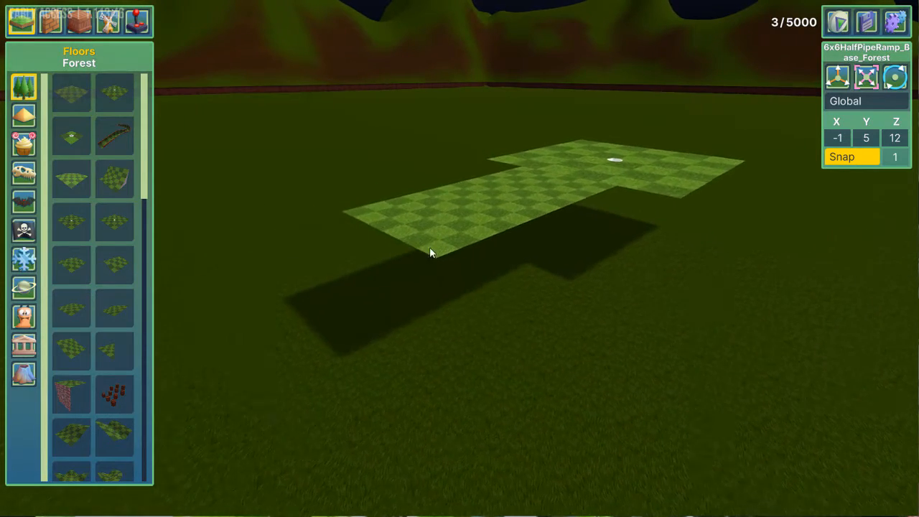
pyautogui.click(422, 290)
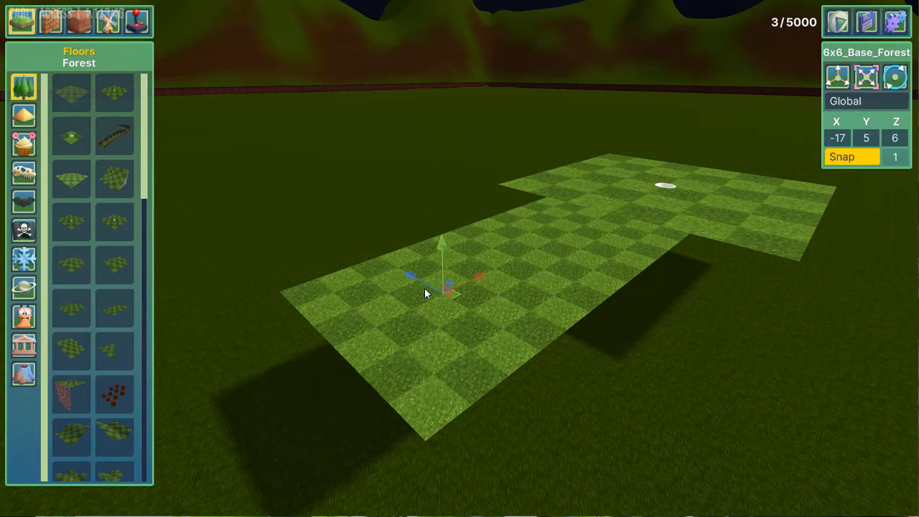
pyautogui.keyDown('alt'); pyautogui.moveTo(432, 291); pyautogui.dragTo(435, 256); pyautogui.keyUp('alt')
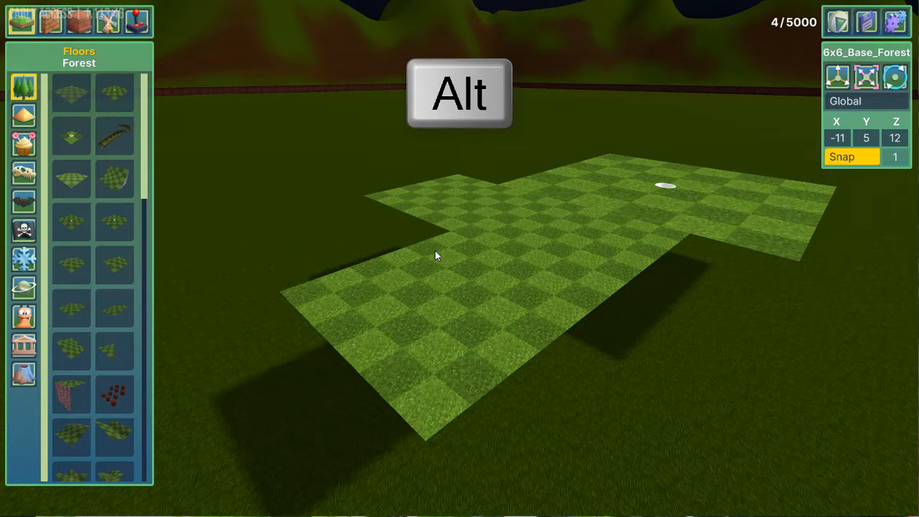
pyautogui.moveTo(435, 253)
pyautogui.keyDown('alt'); pyautogui.mouseDown()
pyautogui.moveTo(329, 255)
pyautogui.moveTo(349, 288)
pyautogui.moveTo(289, 281)
pyautogui.moveTo(196, 322)
pyautogui.moveTo(206, 349)
pyautogui.moveTo(213, 343)
pyautogui.moveTo(304, 445)
pyautogui.moveTo(272, 426)
pyautogui.moveTo(731, 376)
pyautogui.moveTo(628, 354)
pyautogui.moveTo(639, 349)
pyautogui.moveTo(544, 294)
pyautogui.moveTo(536, 265)
pyautogui.moveTo(529, 287)
pyautogui.moveTo(462, 335)
pyautogui.moveTo(452, 312)
pyautogui.moveTo(461, 309)
pyautogui.mouseUp(); pyautogui.keyUp('alt')
pyautogui.press('s')
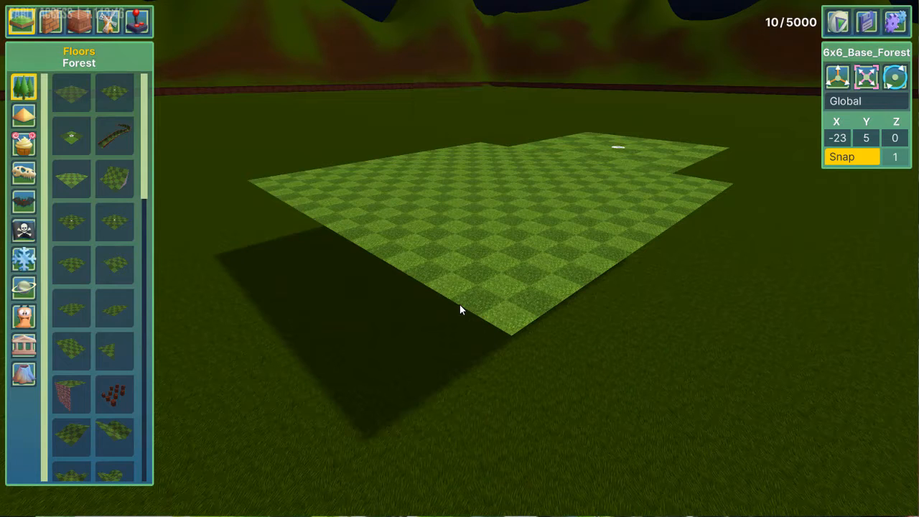
pyautogui.moveTo(460, 309)
pyautogui.mouseDown()
pyautogui.moveTo(479, 337)
pyautogui.moveTo(452, 312)
pyautogui.mouseUp()
pyautogui.click(451, 311)
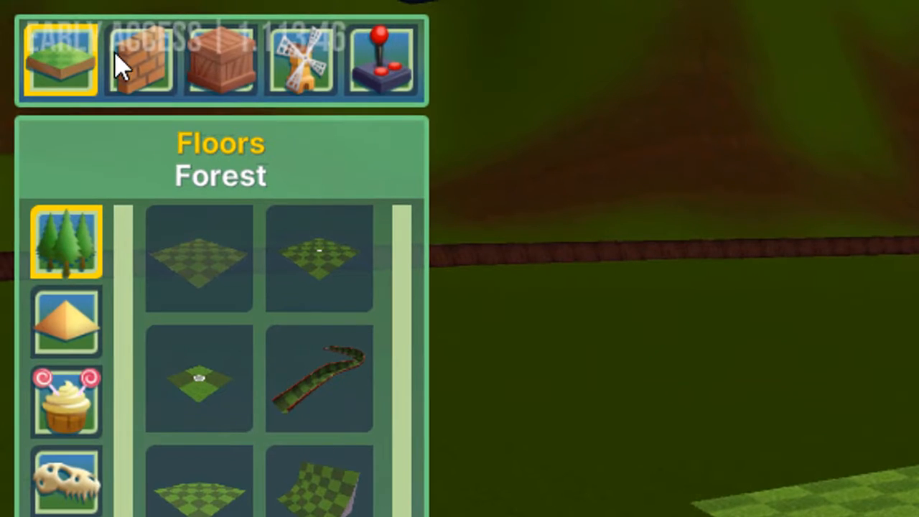
# Place a Forest wall end log at the near corner of the floor block and raise it to Y 5
pyautogui.click(48, 25)
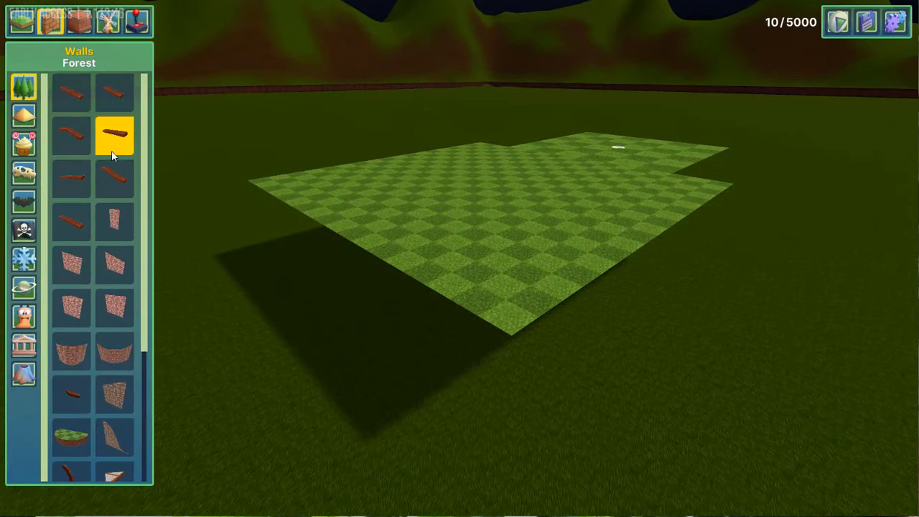
pyautogui.scroll(-4, 112, 156)
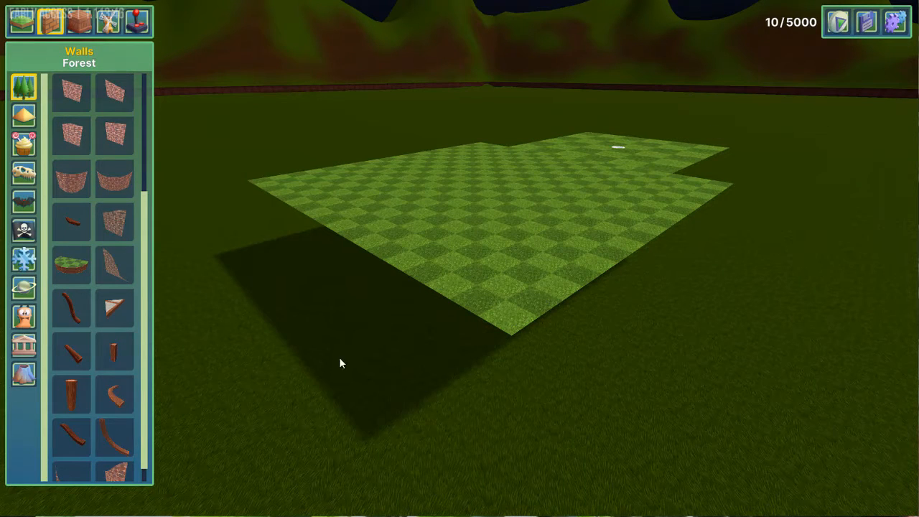
pyautogui.click(73, 395)
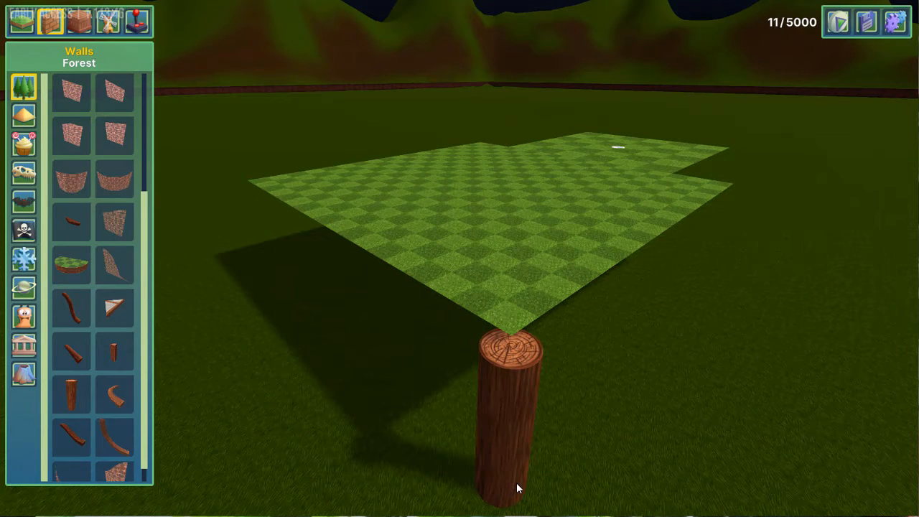
pyautogui.click(515, 477)
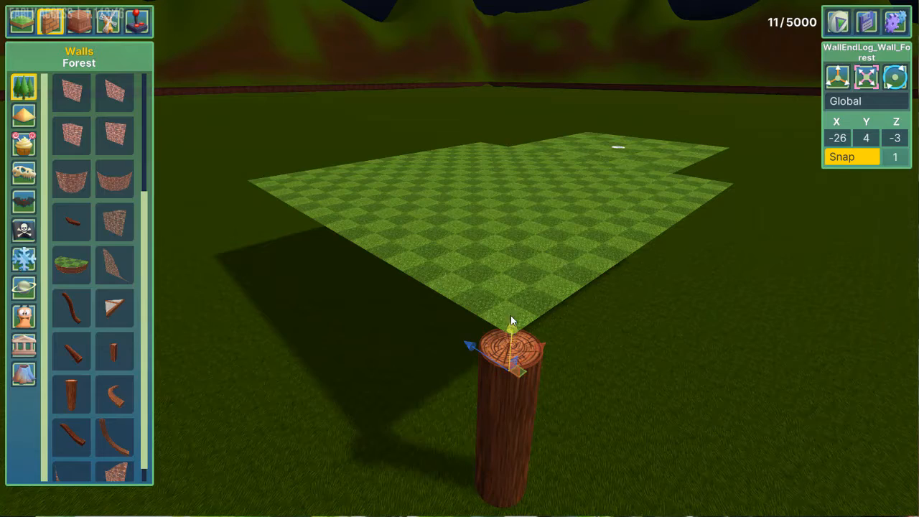
pyautogui.moveTo(511, 316); pyautogui.dragTo(513, 268)
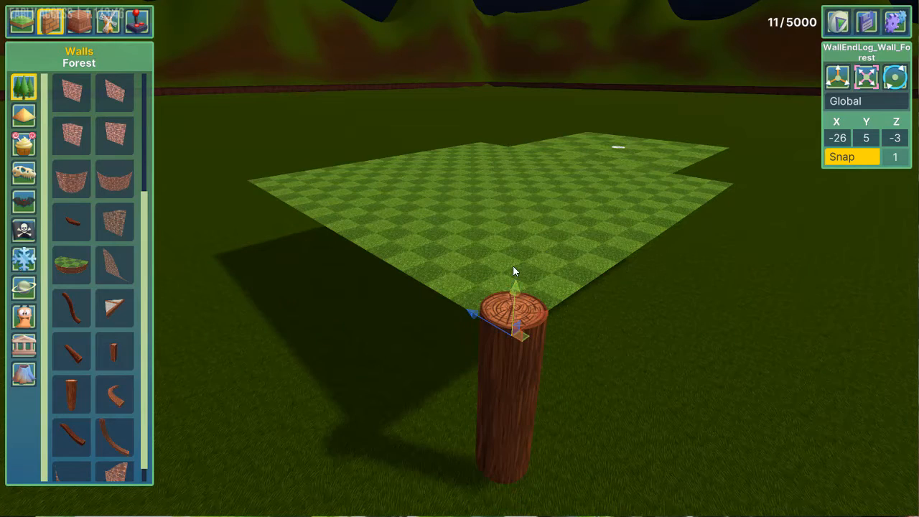
pyautogui.press('q')
pyautogui.press('e')
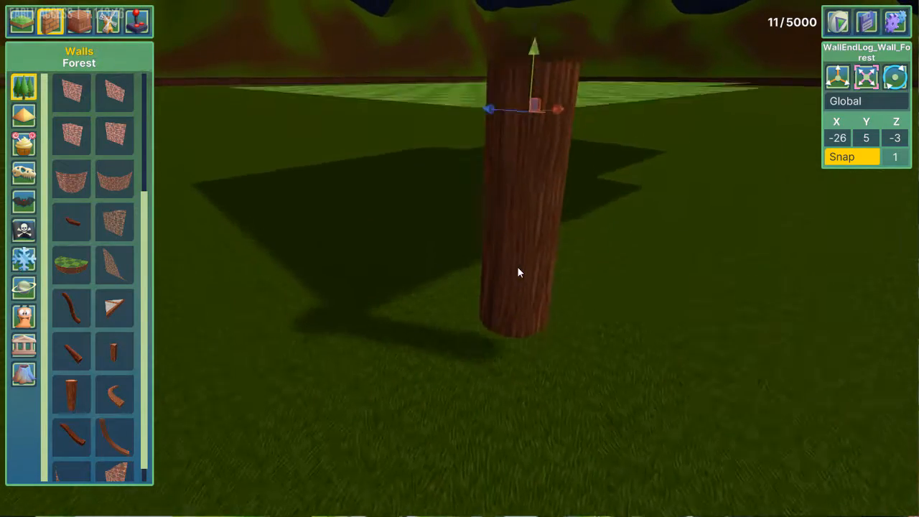
pyautogui.press('s')
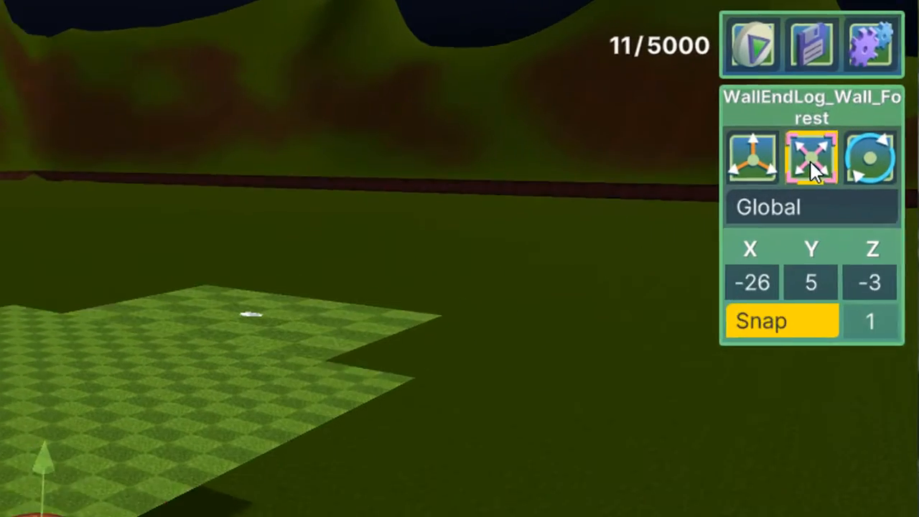
# Scale the corner end log along Z to 2
pyautogui.click(867, 81)
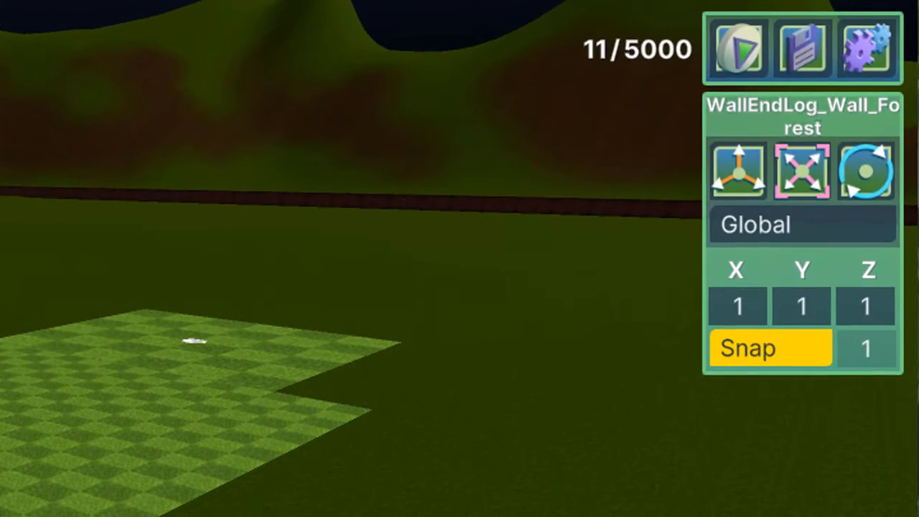
pyautogui.moveTo(108, 423); pyautogui.dragTo(498, 232)
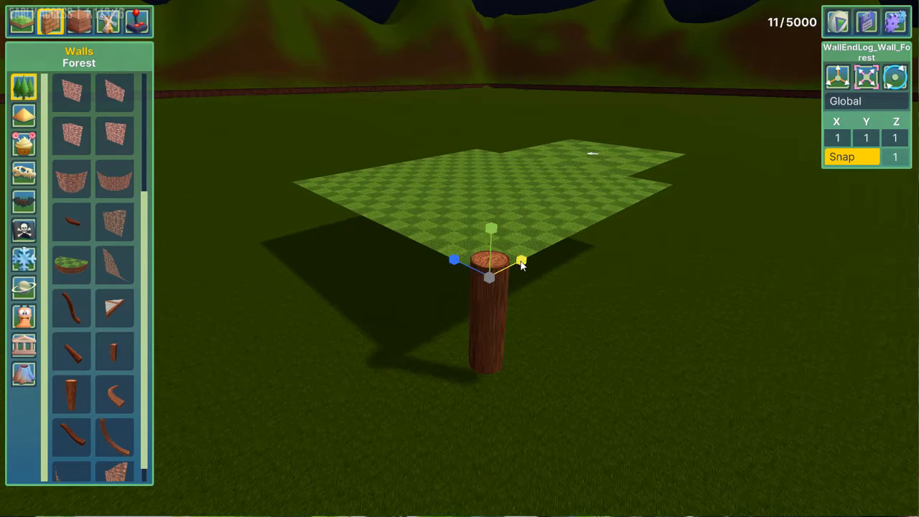
pyautogui.moveTo(522, 265)
pyautogui.mouseDown()
pyautogui.moveTo(544, 244)
pyautogui.moveTo(522, 261)
pyautogui.mouseUp()
pyautogui.moveTo(440, 254); pyautogui.dragTo(432, 250)
pyautogui.press('w')
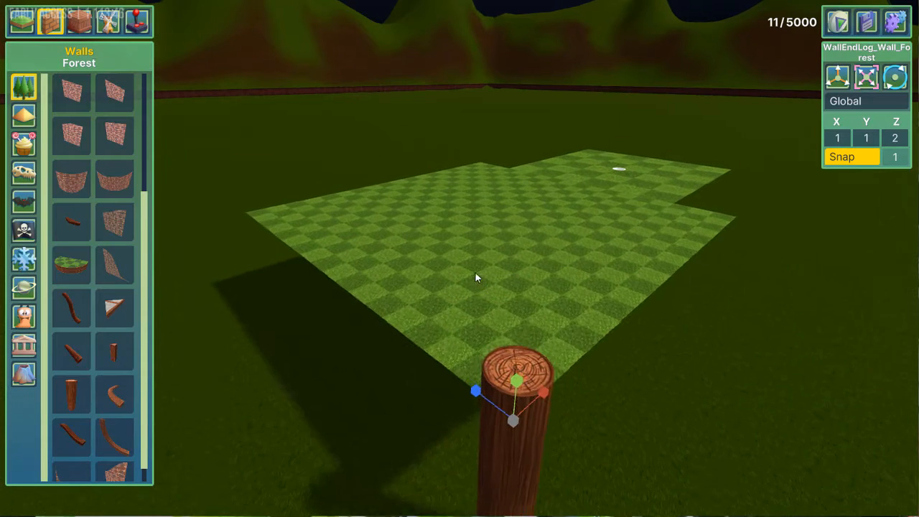
pyautogui.press('s')
pyautogui.moveTo(465, 321); pyautogui.dragTo(446, 320)
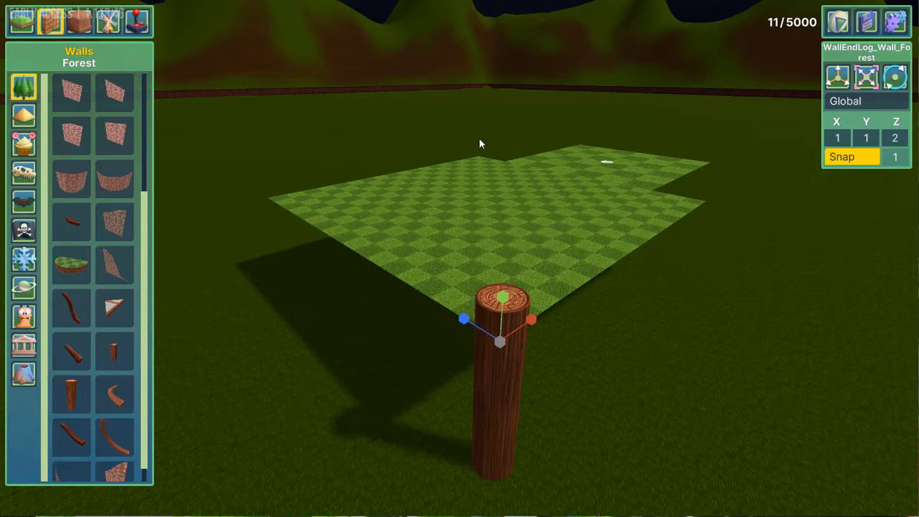
# Duplicate the end log and place the copy at the neighbouring corner of the floor block
pyautogui.click(862, 200)
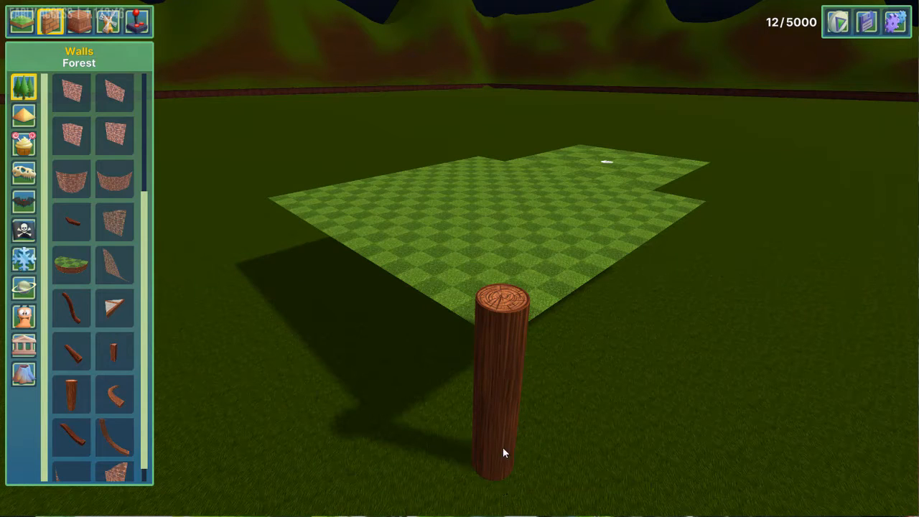
pyautogui.press('a')
pyautogui.press('w')
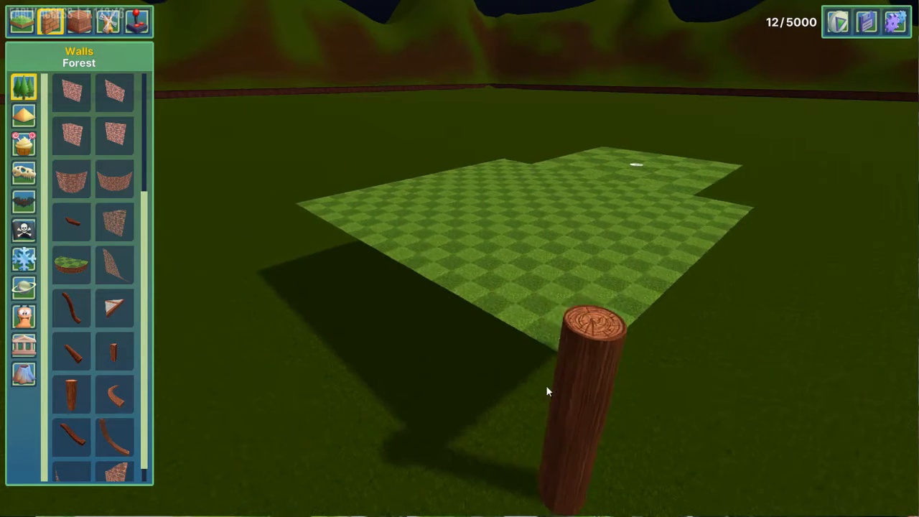
pyautogui.press('s')
pyautogui.press('s')
pyautogui.press('d')
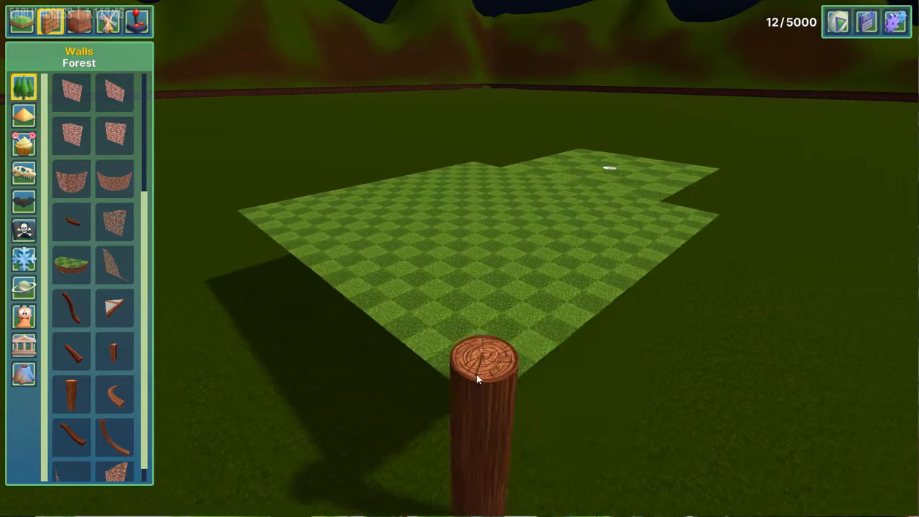
pyautogui.press('alt')
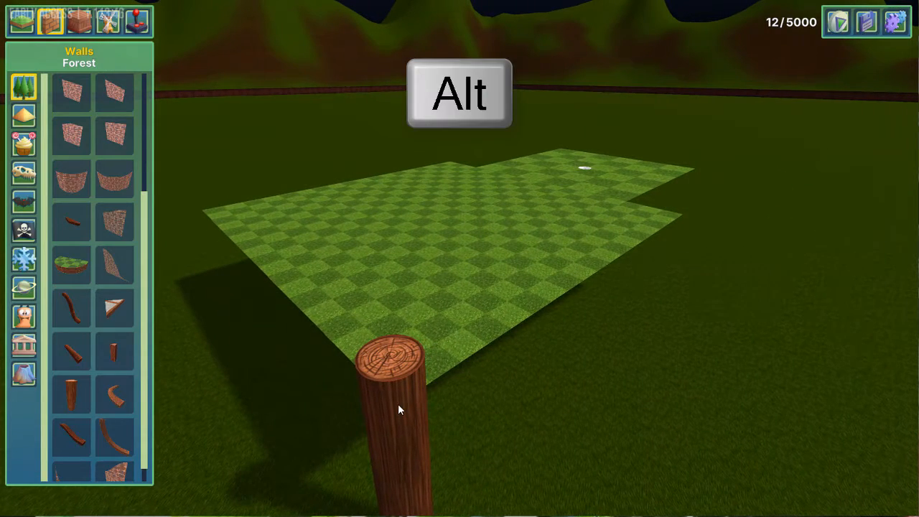
pyautogui.keyDown('alt'); pyautogui.moveTo(400, 410); pyautogui.dragTo(616, 256); pyautogui.keyUp('alt')
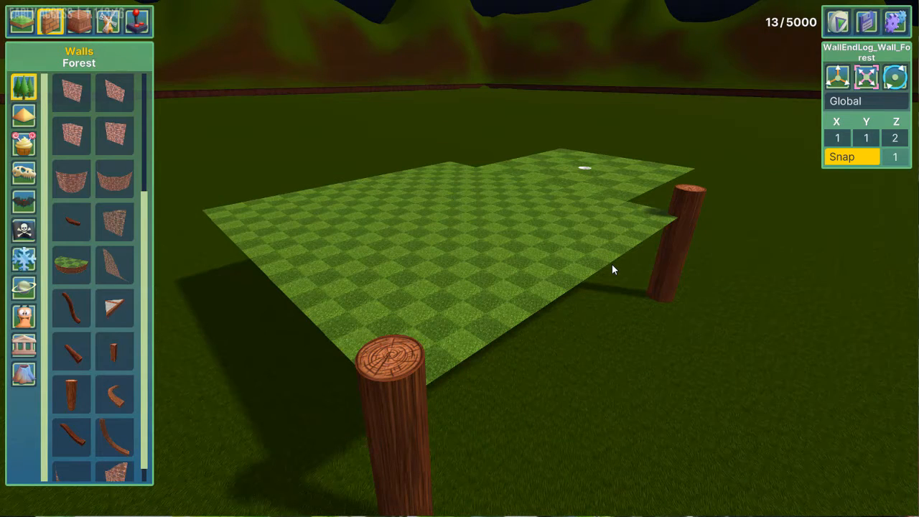
# Build a connected stone and log wall from the copied post back to the near corner post
pyautogui.press('shift')
pyautogui.keyDown('shift'); pyautogui.moveTo(612, 266); pyautogui.dragTo(452, 371); pyautogui.keyUp('shift')
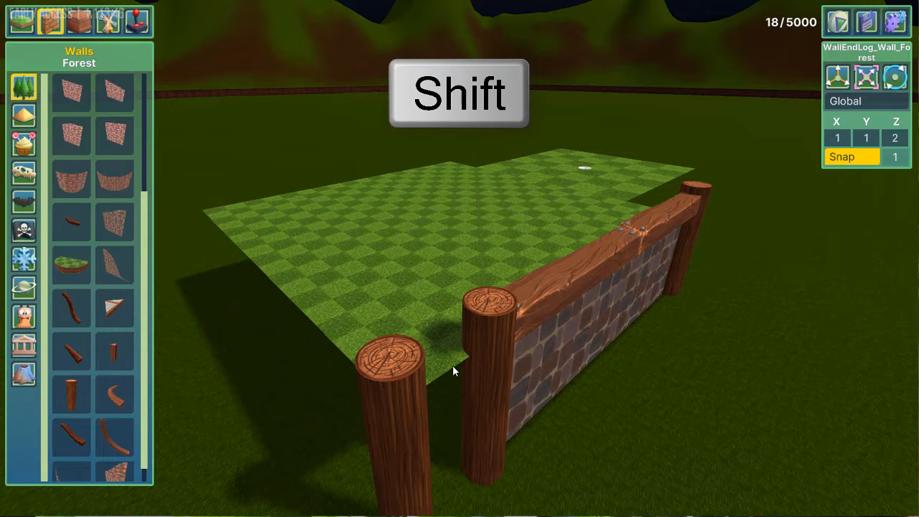
pyautogui.keyDown('shift'); pyautogui.moveTo(448, 369); pyautogui.dragTo(395, 407); pyautogui.keyUp('shift')
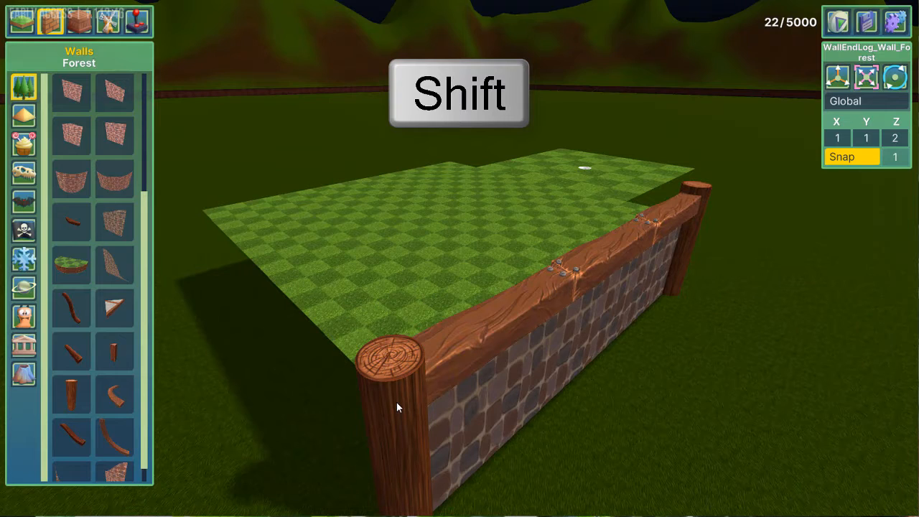
# Extend the wall from the near corner post along the adjoining short edge to the next floor corner
pyautogui.keyDown('shift'); pyautogui.moveTo(397, 407); pyautogui.dragTo(249, 260); pyautogui.keyUp('shift')
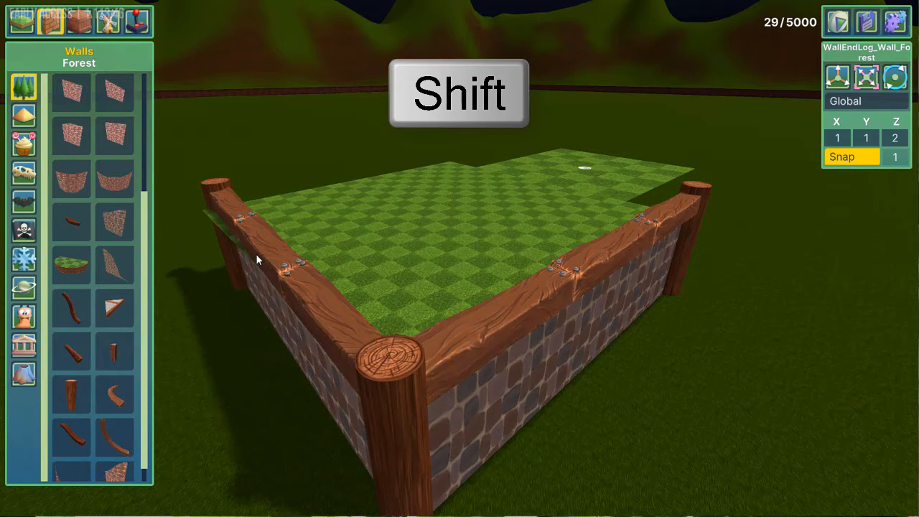
pyautogui.keyDown('shift'); pyautogui.scroll(5, 249, 256); pyautogui.keyUp('shift')
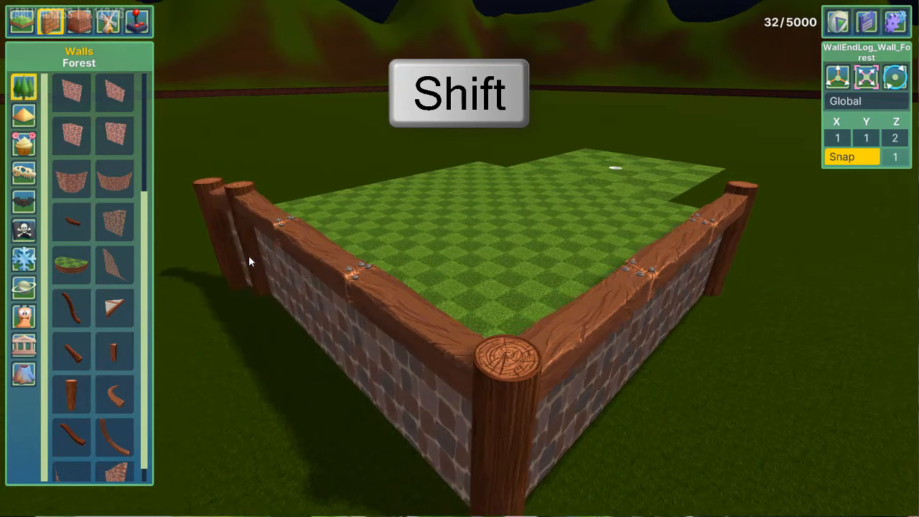
pyautogui.keyDown('shift'); pyautogui.scroll(5, 334, 284); pyautogui.keyUp('shift')
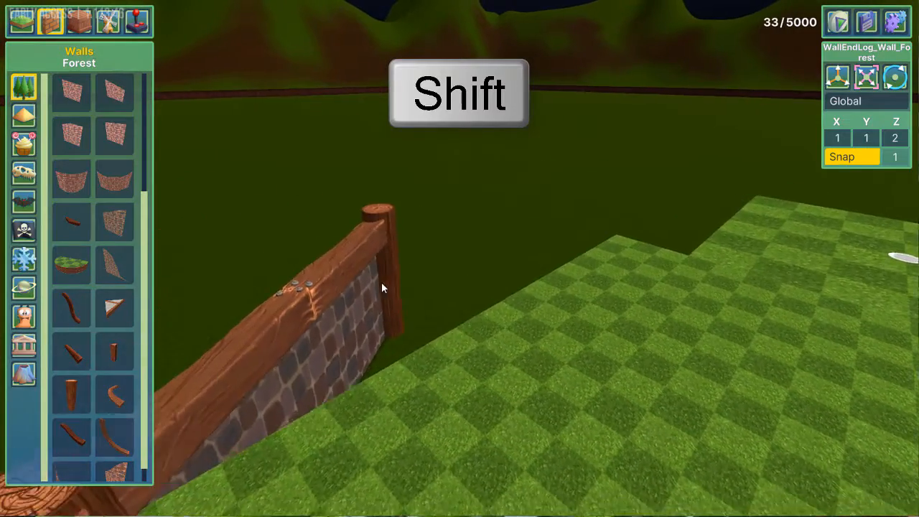
# Continue the wall along the far long edge of the floor block and around the step towards the hole tile
pyautogui.keyDown('shift'); pyautogui.moveTo(532, 287); pyautogui.dragTo(645, 335); pyautogui.keyUp('shift')
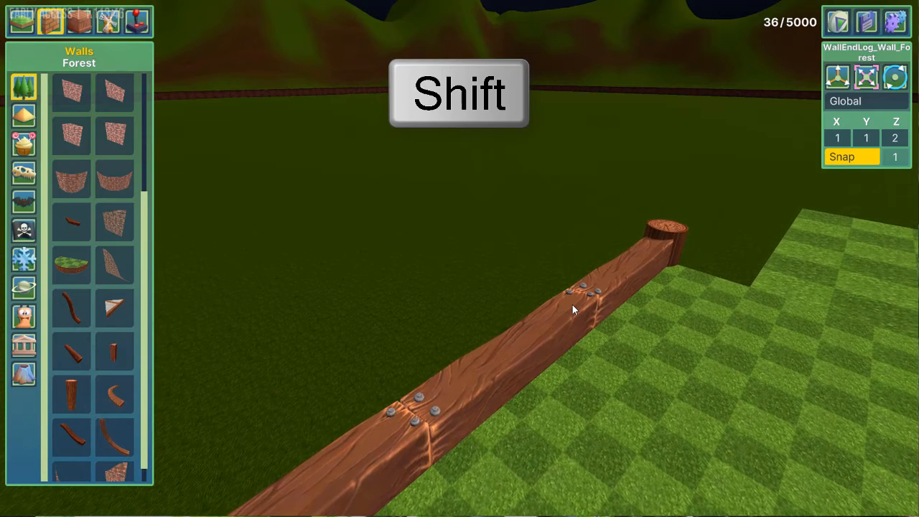
pyautogui.moveTo(572, 308); pyautogui.dragTo(689, 312)
pyautogui.press('w')
pyautogui.press('d')
pyautogui.press('w')
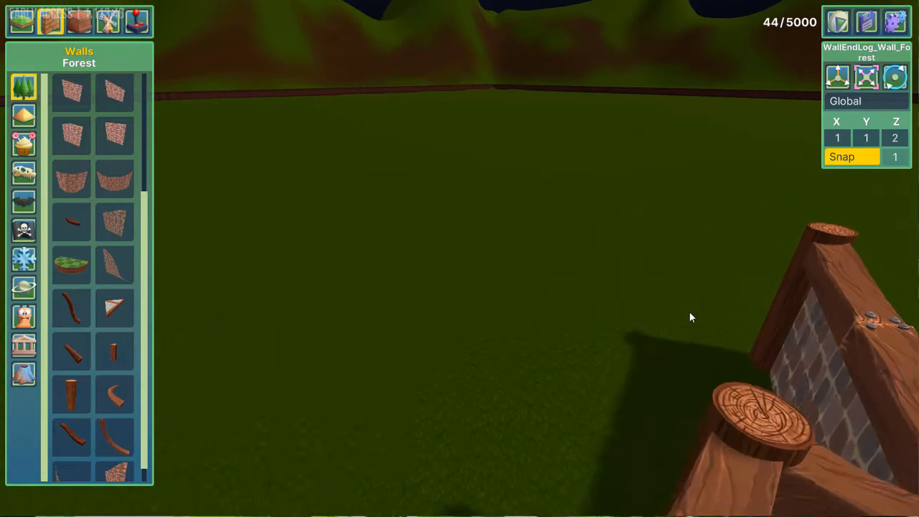
pyautogui.press('d')
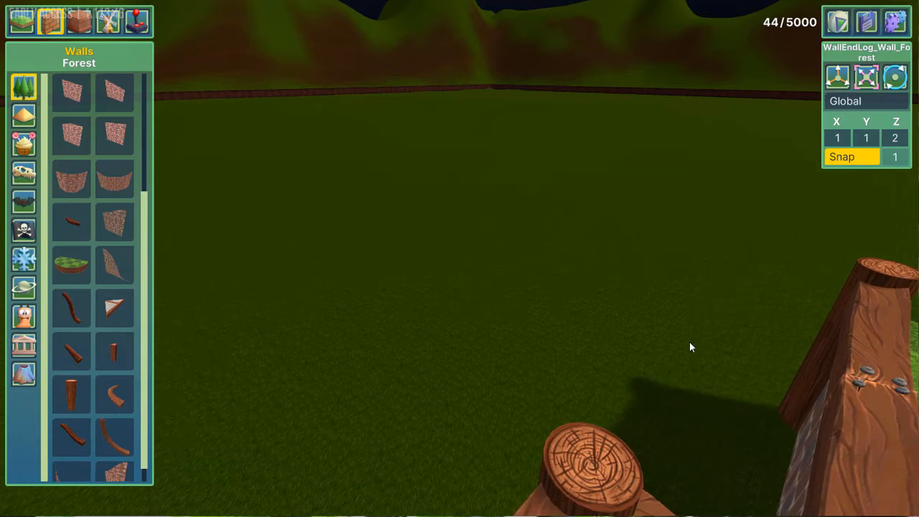
# Undo the last wall pieces and run the wall around the outer edges of the hole tile
pyautogui.press('d')
pyautogui.hotkey('ctrl', 'z')
pyautogui.hotkey('ctrl', 'z')
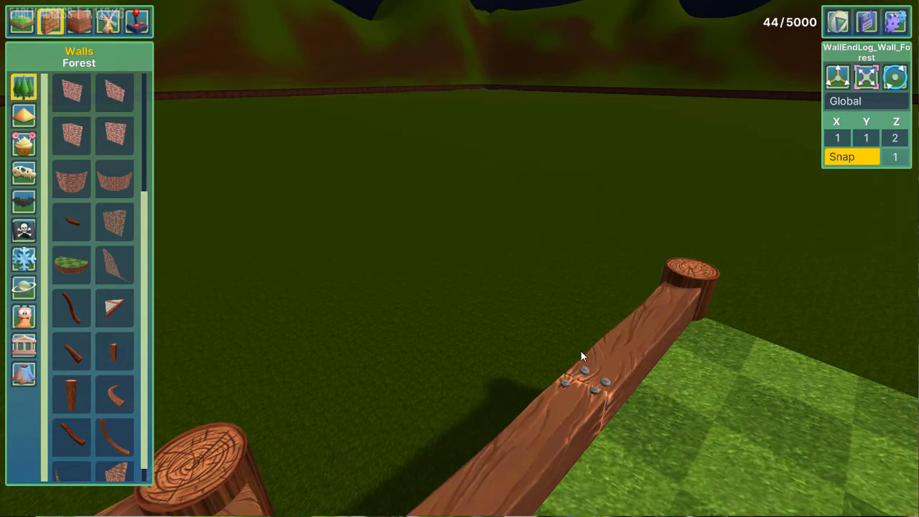
pyautogui.click(581, 352)
pyautogui.press('s')
pyautogui.press('d')
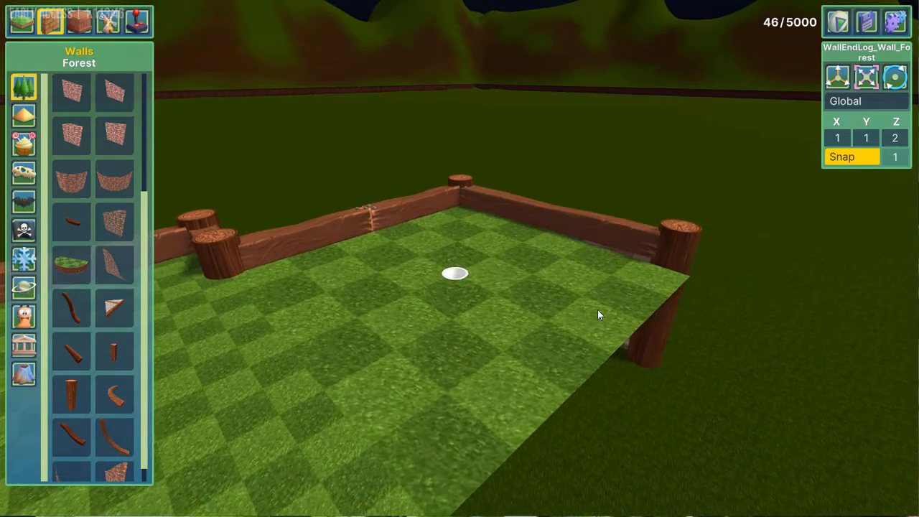
# Run the wall along the hole tile's remaining side and back to the first long wall to close the boundary
pyautogui.click(597, 320)
pyautogui.press('s')
pyautogui.press('s')
pyautogui.press('a')
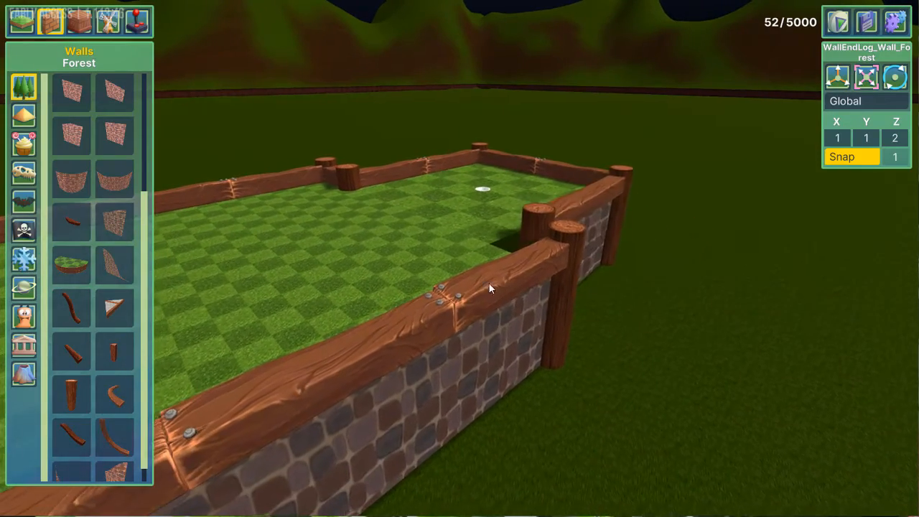
# Delete the duplicate log posts stacked at the corners of the Forest wall around the first hole
pyautogui.click(464, 289)
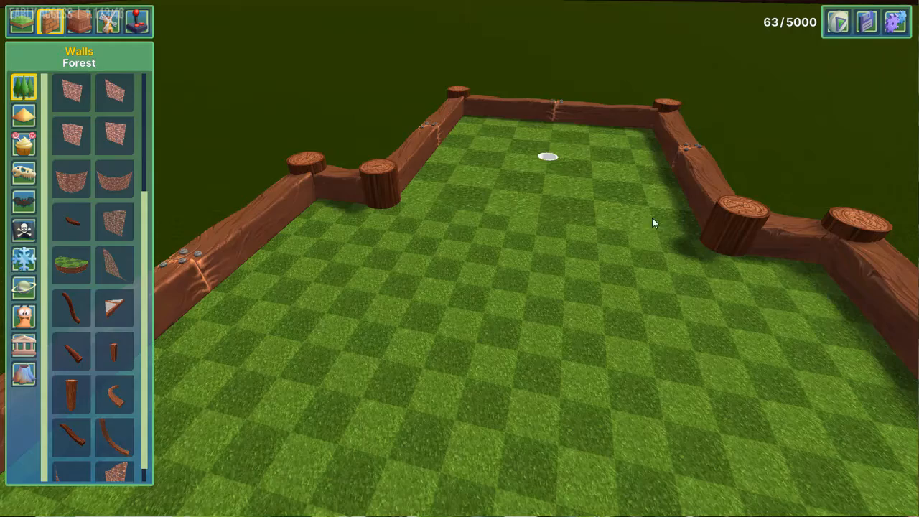
pyautogui.press('d')
pyautogui.press('d')
pyautogui.press('w')
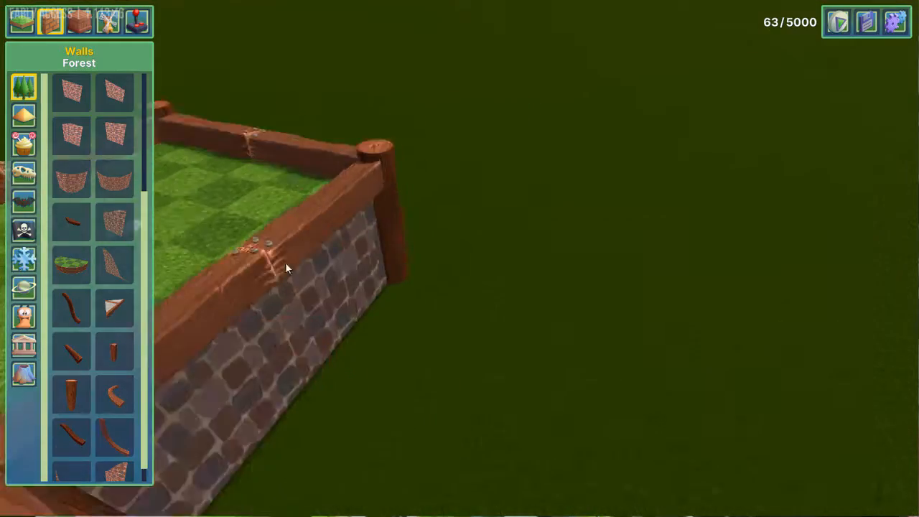
pyautogui.moveTo(285, 264); pyautogui.dragTo(173, 255, button='right')
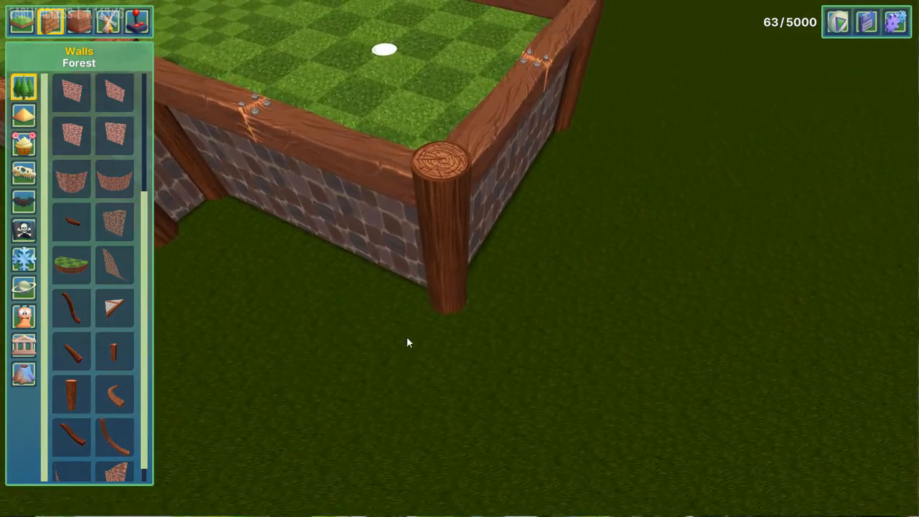
pyautogui.click(454, 233)
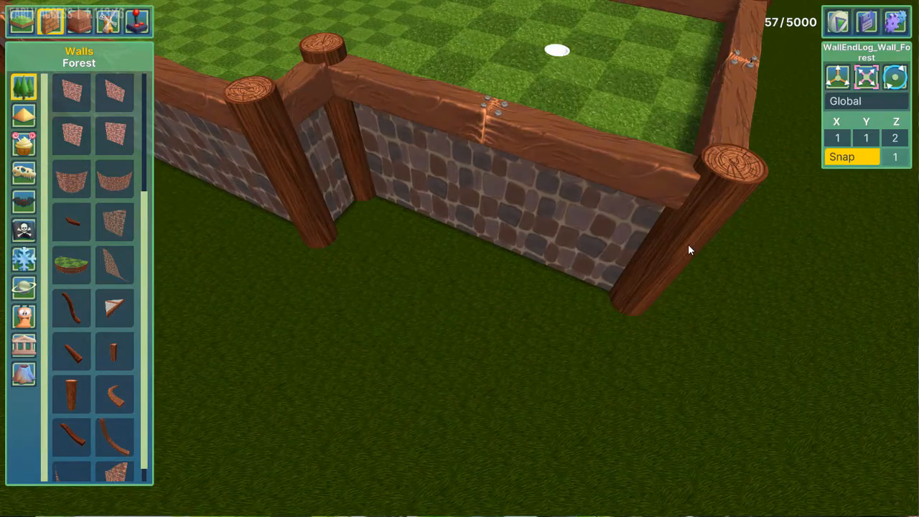
pyautogui.press('a')
pyautogui.press('w')
pyautogui.press('s')
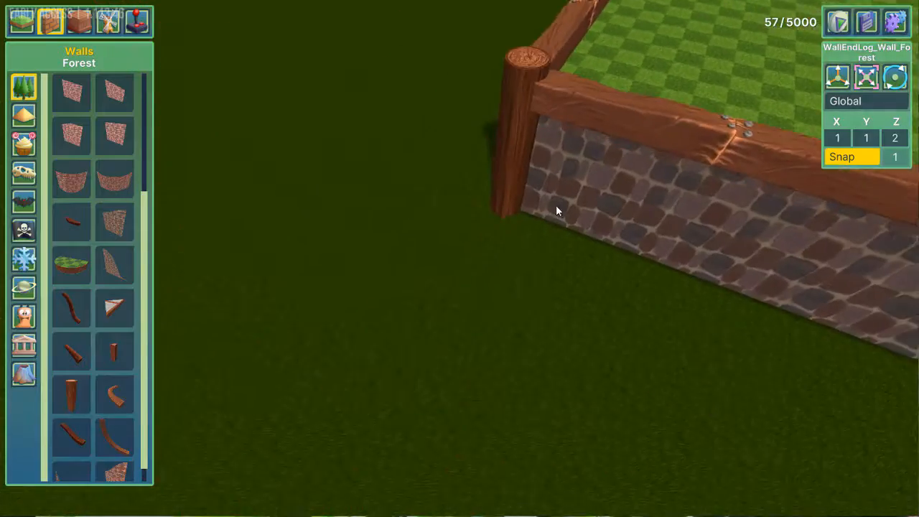
pyautogui.press('a')
pyautogui.click(558, 109)
pyautogui.press('Delete')
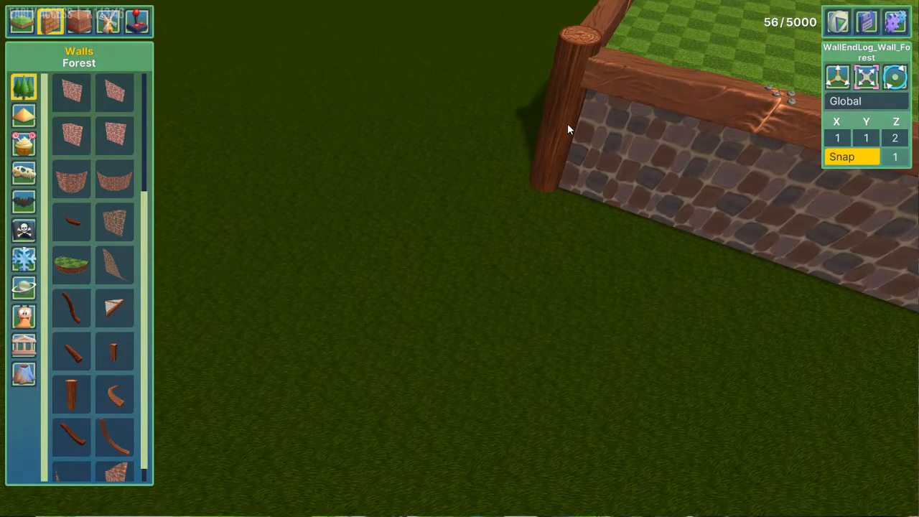
# Inspect the walled Forest hole from its far end and browse the Forest, Oasis and Candyland wall pieces
pyautogui.press('d')
pyautogui.press('w')
pyautogui.moveTo(568, 125); pyautogui.dragTo(833, 94, button='right')
pyautogui.press('a')
pyautogui.press('s')
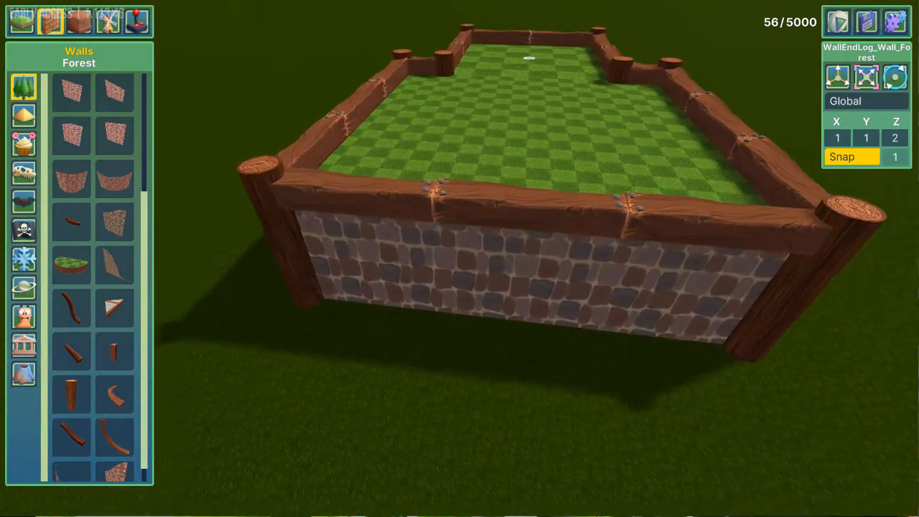
pyautogui.press('w')
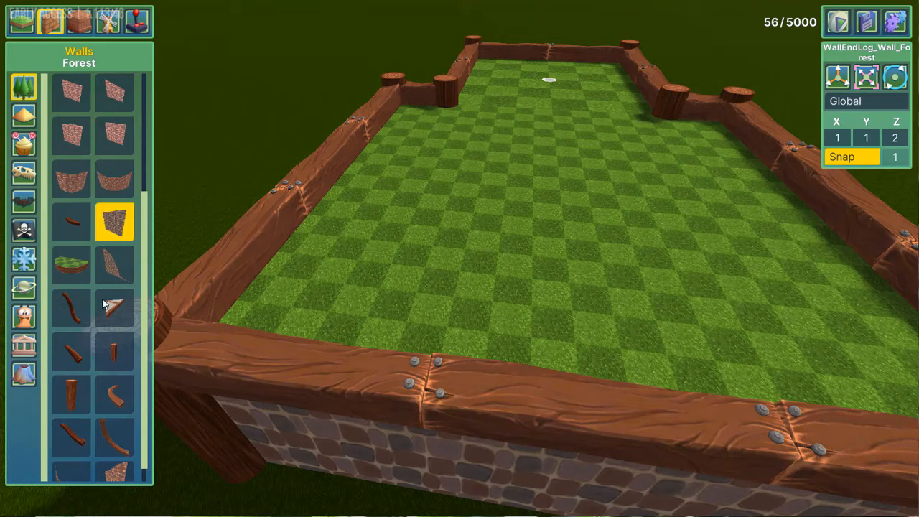
pyautogui.scroll(-1, 110, 308)
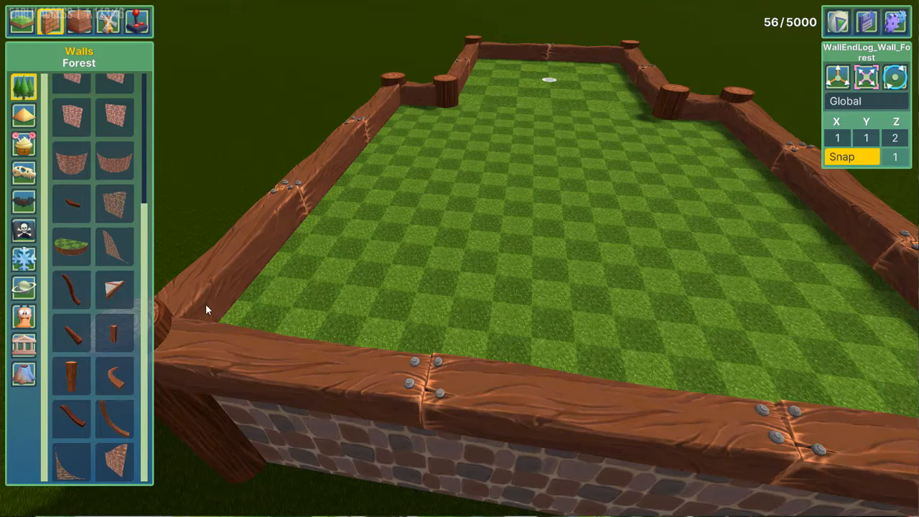
pyautogui.click(24, 116)
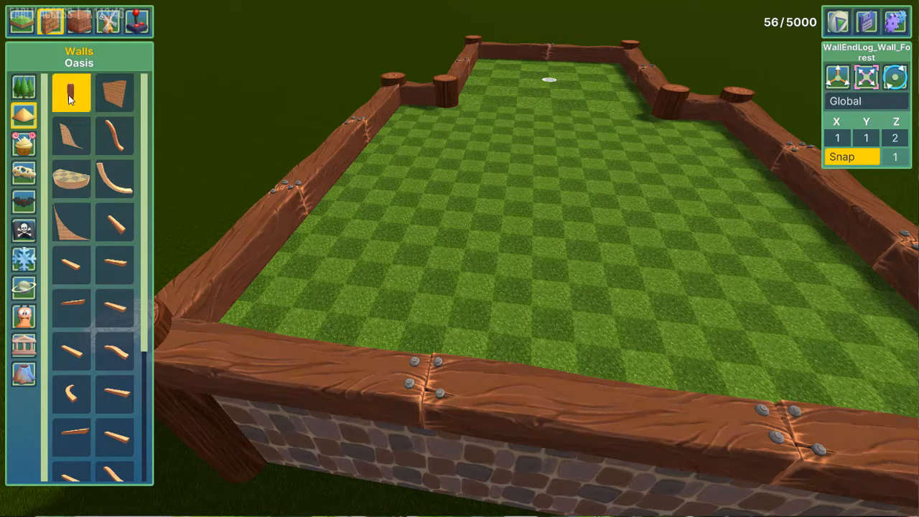
pyautogui.click(23, 146)
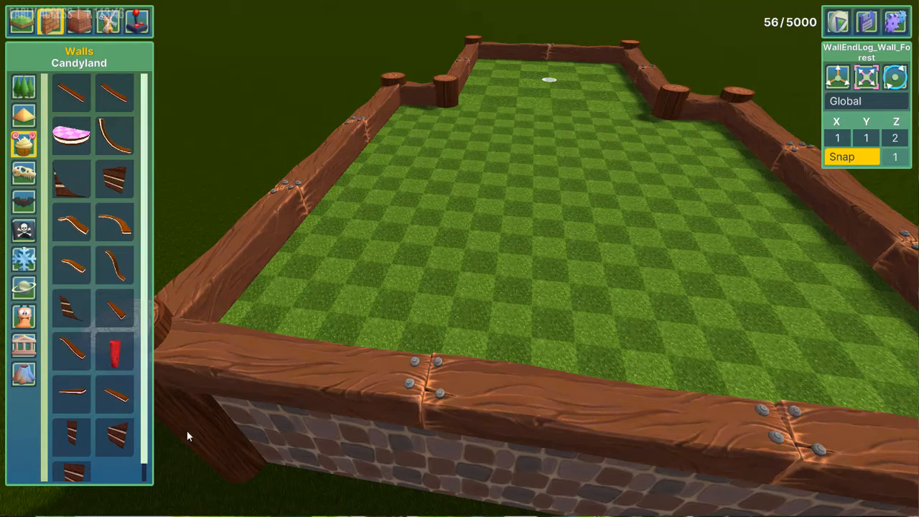
pyautogui.press('a')
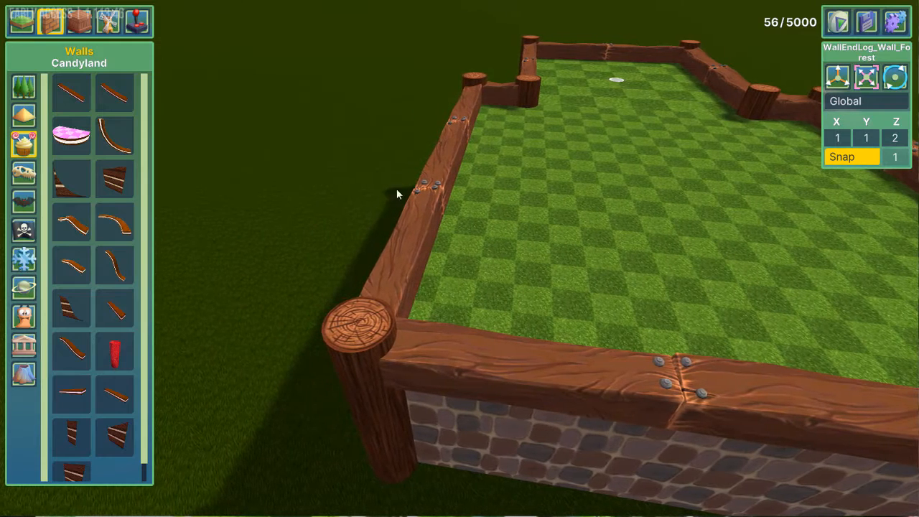
# Place an Oasis corner post on the open ground beside the Forest hole and lower it to Y 3
pyautogui.click(24, 117)
pyautogui.click(75, 99)
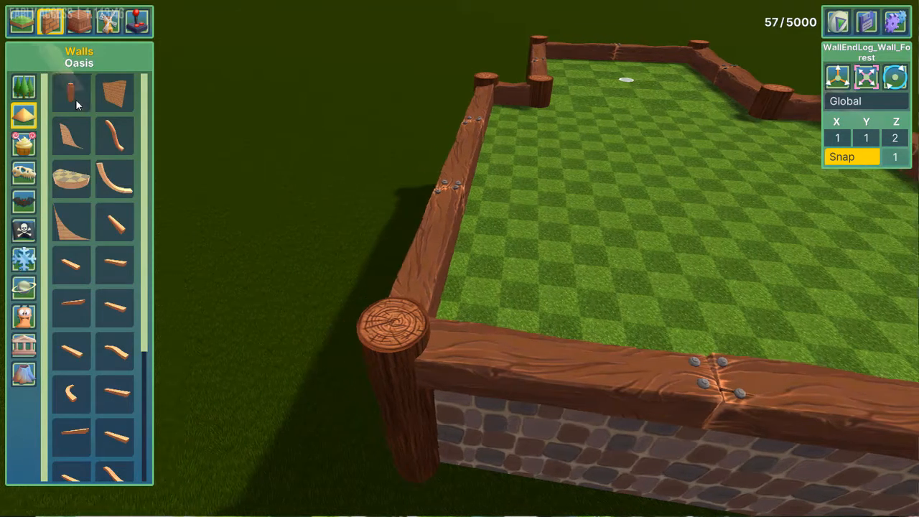
pyautogui.press('a')
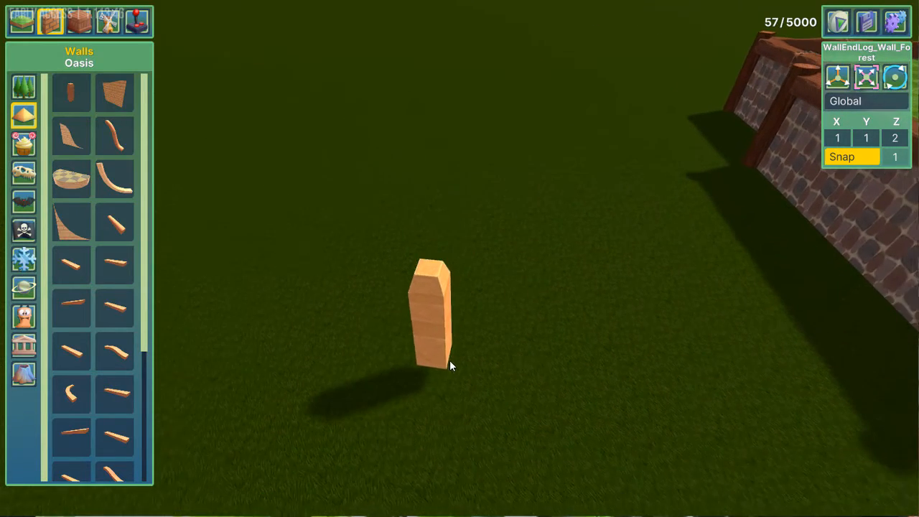
pyautogui.press('s')
pyautogui.click(444, 346)
pyautogui.click(436, 280)
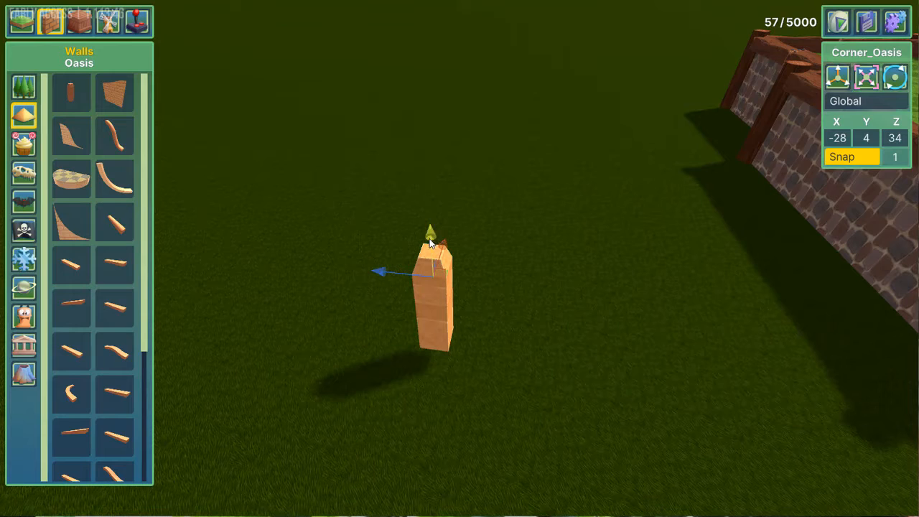
pyautogui.moveTo(429, 244); pyautogui.dragTo(429, 279)
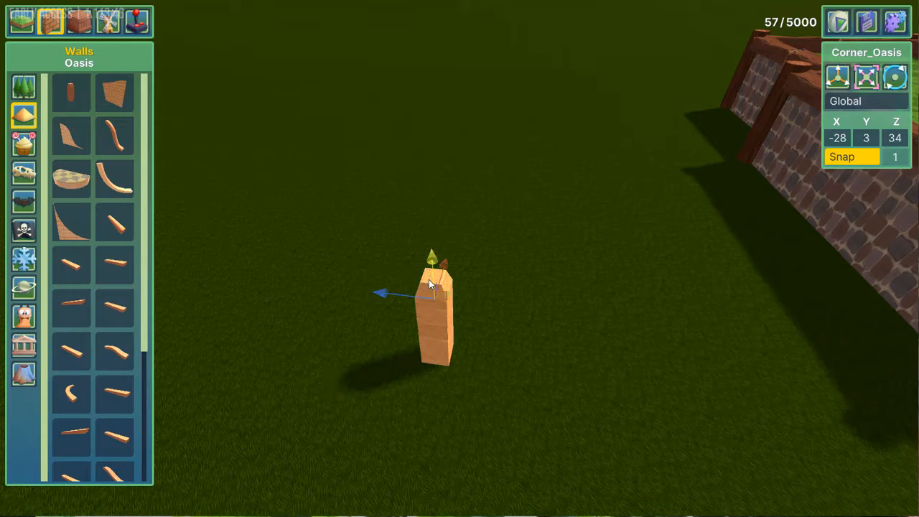
# Run an Oasis wall from the corner post around a closed rectangle about 10 by 15 units
pyautogui.click(433, 317)
pyautogui.keyDown('alt'); pyautogui.moveTo(433, 315); pyautogui.dragTo(762, 248); pyautogui.keyUp('alt')
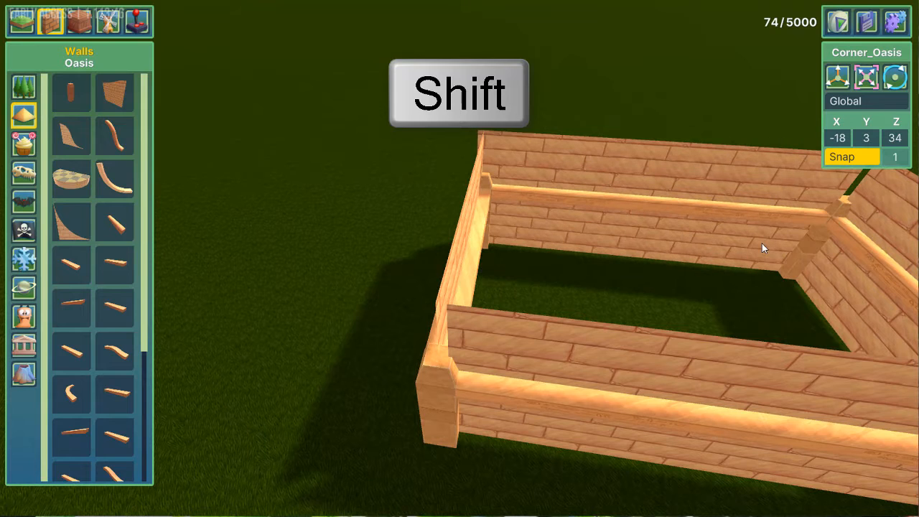
pyautogui.click(776, 244)
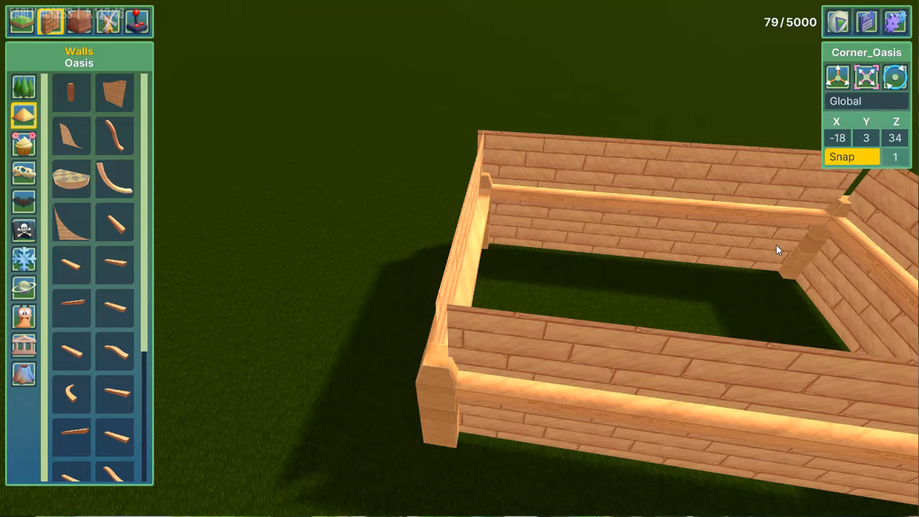
pyautogui.rightClick(776, 244)
pyautogui.press('d')
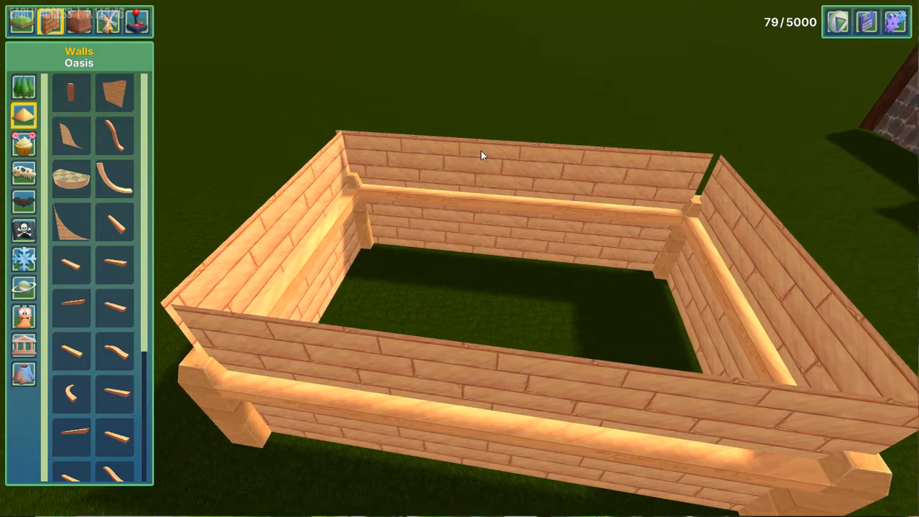
# Lower the Oasis foundation panels on one long side and on the short end nearest the Forest hole beneath the top rail
pyautogui.click(480, 153)
pyautogui.moveTo(417, 145); pyautogui.dragTo(416, 215)
pyautogui.click(628, 166)
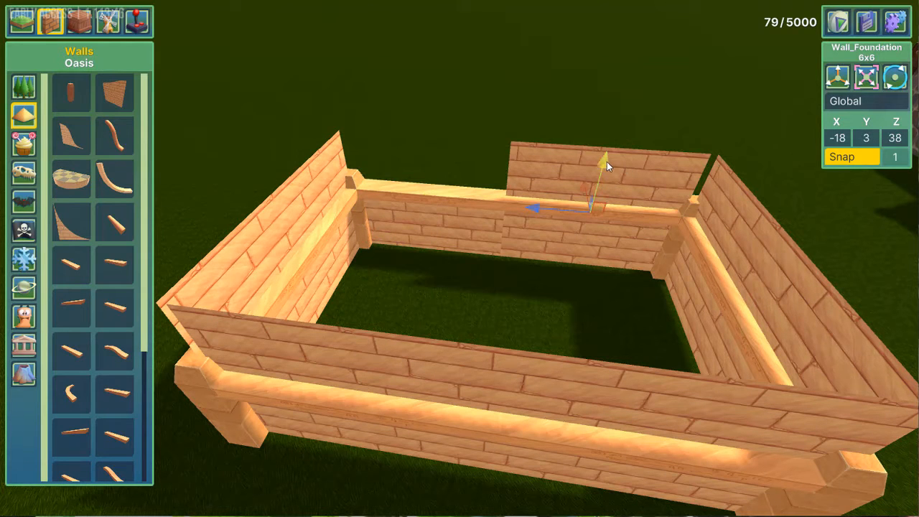
pyautogui.moveTo(611, 188); pyautogui.dragTo(604, 234)
pyautogui.press('a')
pyautogui.moveTo(604, 234); pyautogui.dragTo(443, 191, button='right')
pyautogui.click(372, 123)
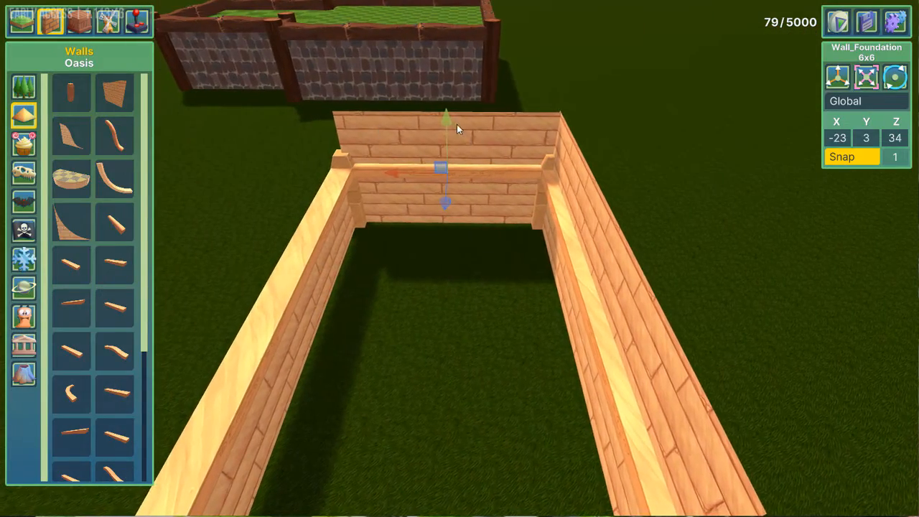
pyautogui.moveTo(451, 134); pyautogui.dragTo(450, 194)
# Lower the foundation panels on the Oasis rectangle's other long side and remaining short end to Y 0
pyautogui.moveTo(450, 194); pyautogui.dragTo(646, 209, button='right')
pyautogui.click(489, 190)
pyautogui.moveTo(489, 186); pyautogui.dragTo(478, 245)
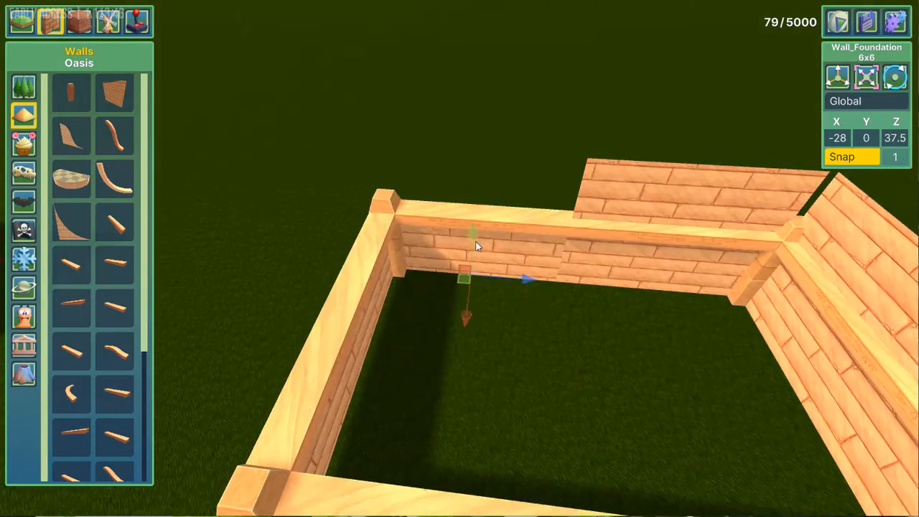
pyautogui.click(678, 192)
pyautogui.moveTo(688, 201); pyautogui.dragTo(675, 265)
pyautogui.moveTo(690, 280); pyautogui.dragTo(625, 198, button='right')
pyautogui.click(624, 197)
pyautogui.moveTo(626, 197); pyautogui.dragTo(630, 248)
pyautogui.moveTo(630, 248); pyautogui.dragTo(460, 194, button='right')
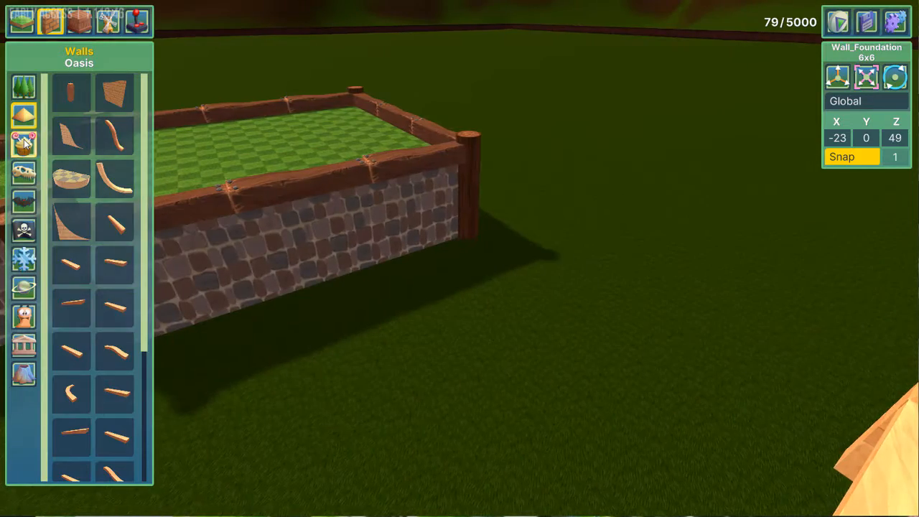
# Try out red Candyland corner posts by placing several on the open ground between the Forest hole and the Oasis rectangle
pyautogui.click(24, 145)
pyautogui.press('s')
pyautogui.click(115, 353)
pyautogui.press('s')
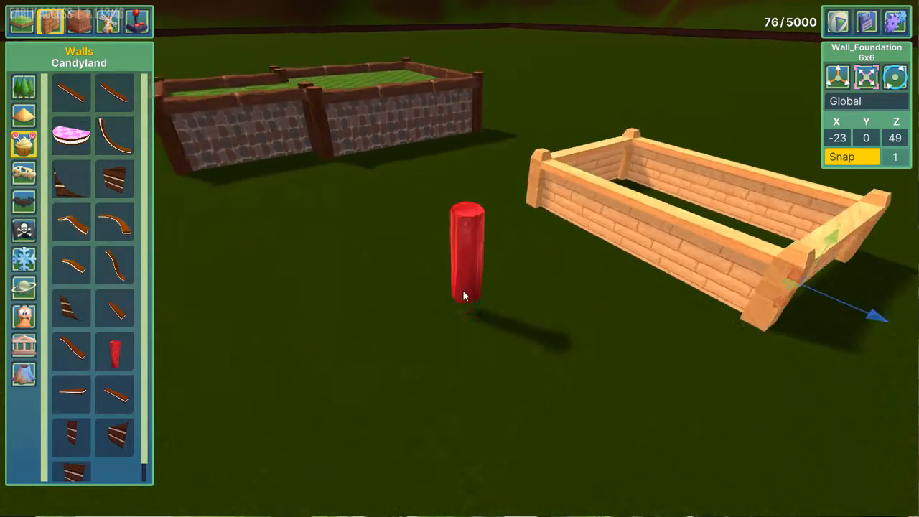
pyautogui.click(365, 280)
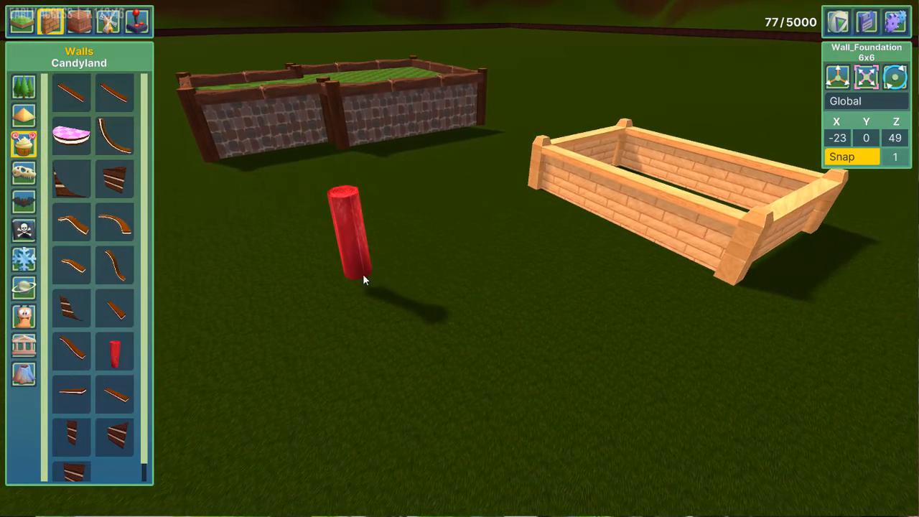
pyautogui.click(465, 253)
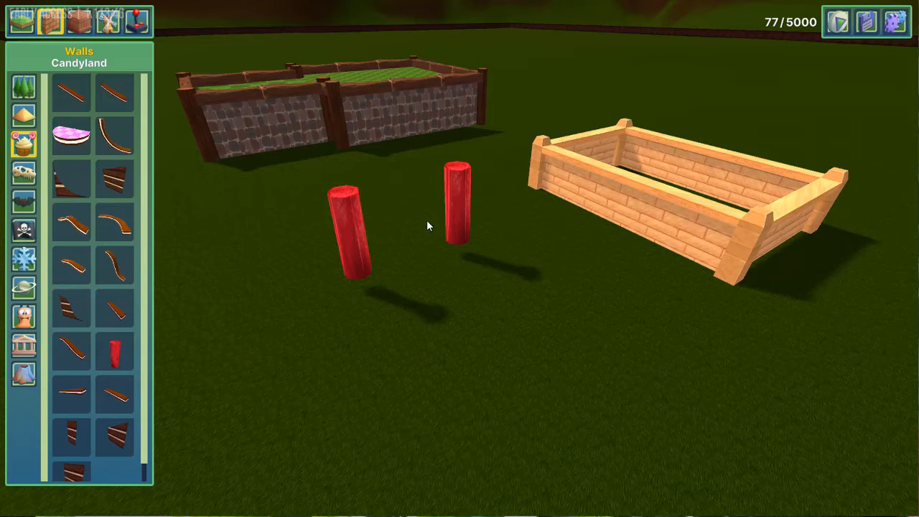
pyautogui.click(115, 352)
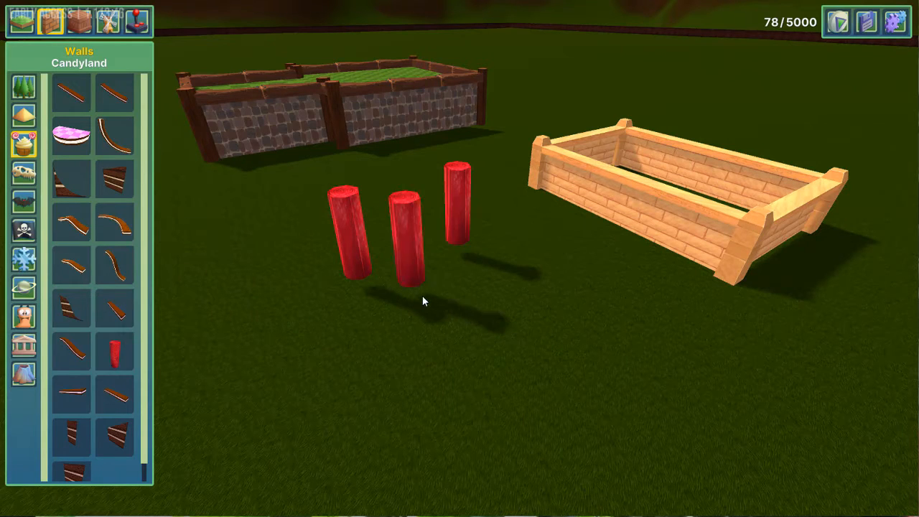
pyautogui.click(426, 299)
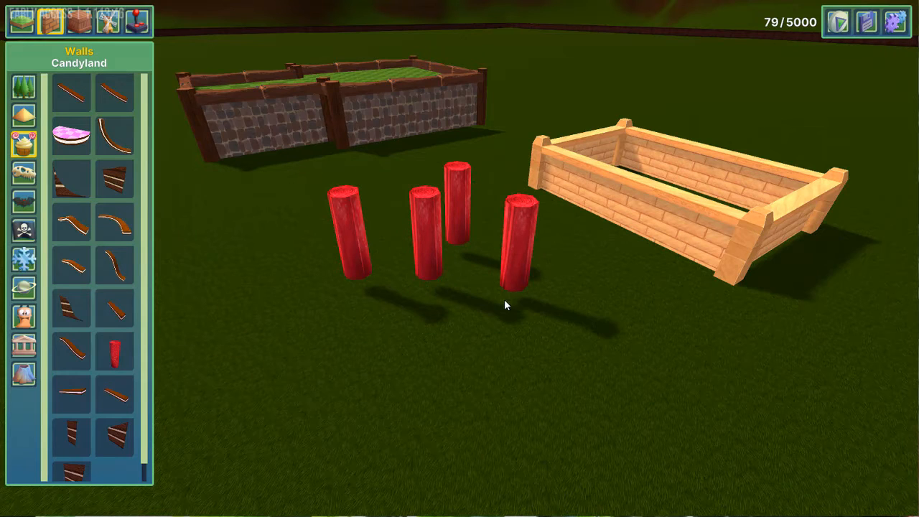
pyautogui.click(484, 296)
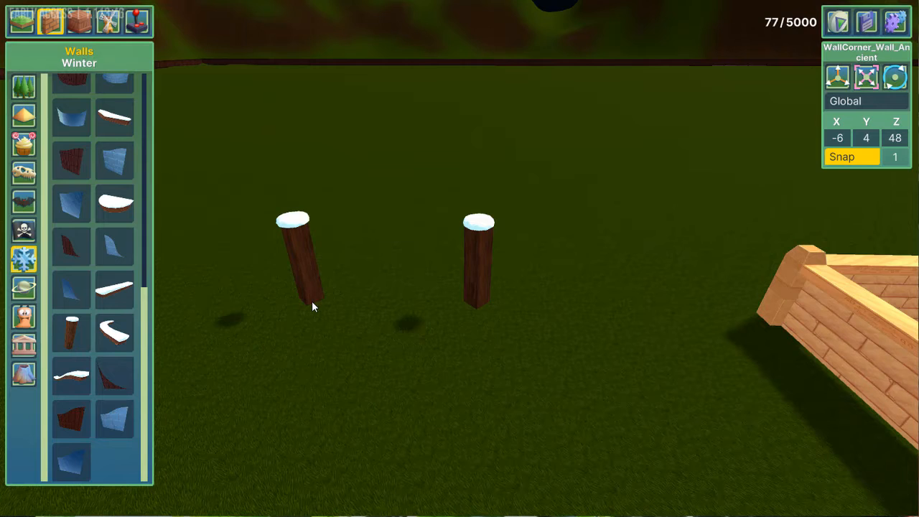
# Try running a Winter wall from a snow-capped corner post across the open ground
pyautogui.press('shift')
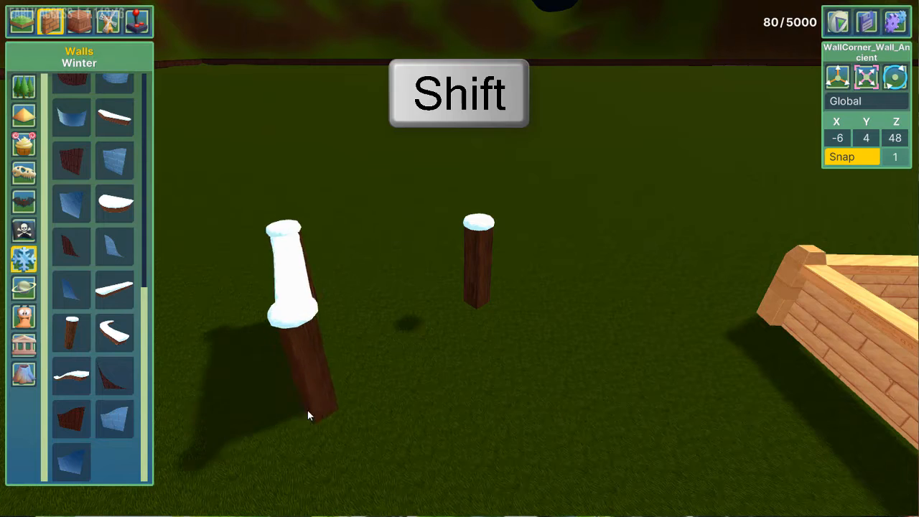
pyautogui.keyDown('shift'); pyautogui.moveTo(307, 415); pyautogui.dragTo(621, 329); pyautogui.keyUp('shift')
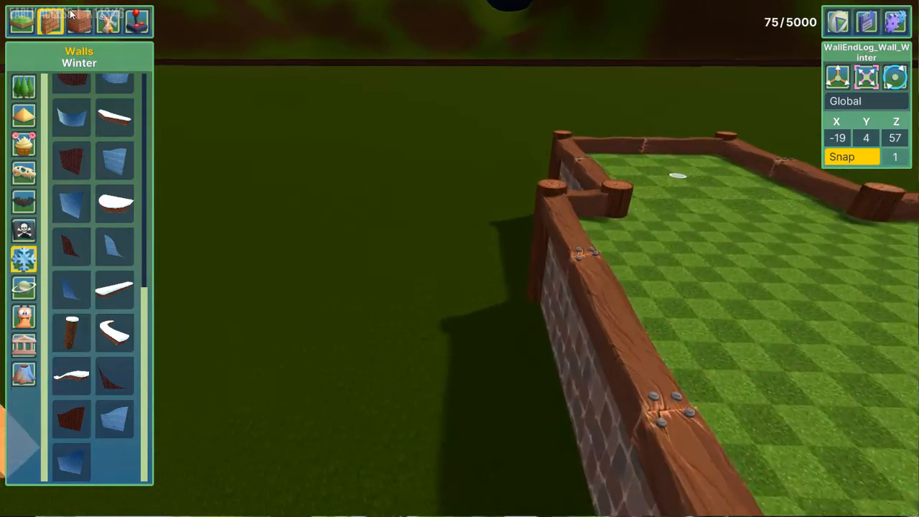
# Add a snowy Winter pine tree from the scenery beside the Forest hole and lower it to Y 1
pyautogui.click(80, 26)
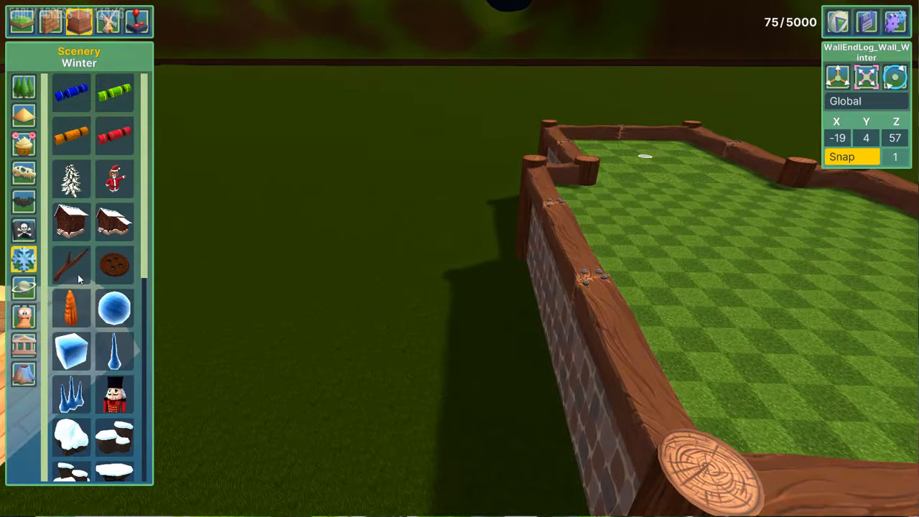
pyautogui.click(99, 197)
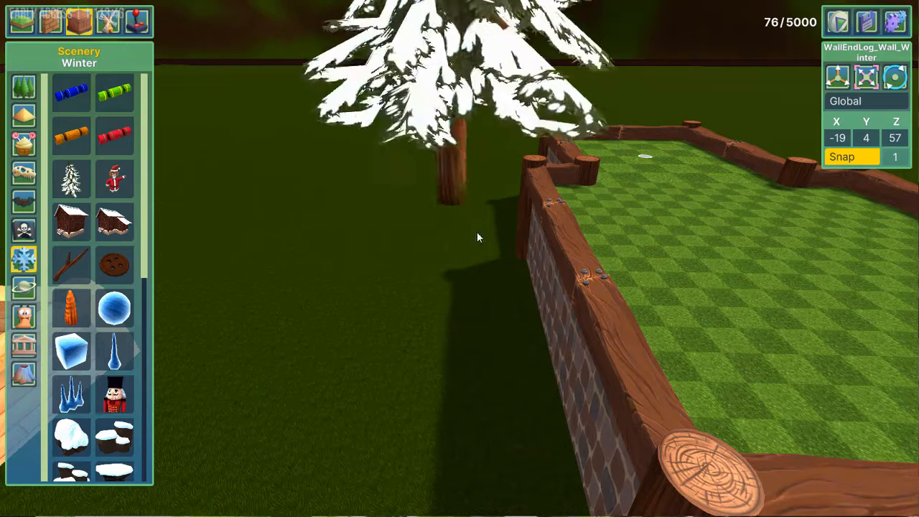
pyautogui.click(445, 186)
pyautogui.click(447, 181)
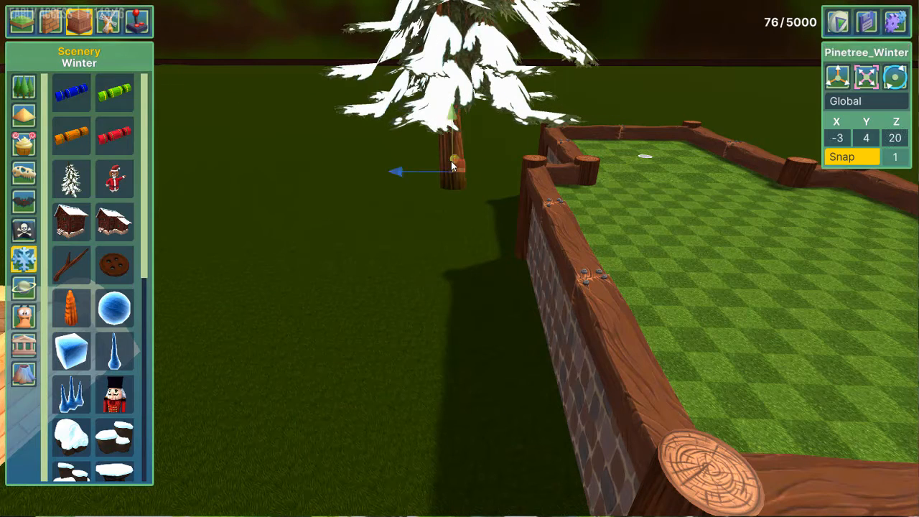
pyautogui.moveTo(451, 119); pyautogui.dragTo(453, 178)
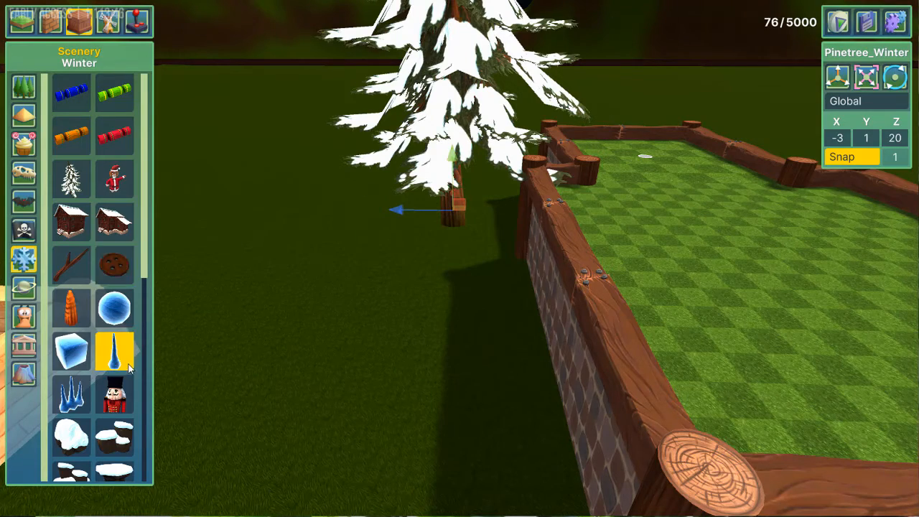
# Place a round green Christmas present from the Winter scenery on the green of the Forest hole
pyautogui.scroll(3, 132, 346)
pyautogui.scroll(-3, 132, 344)
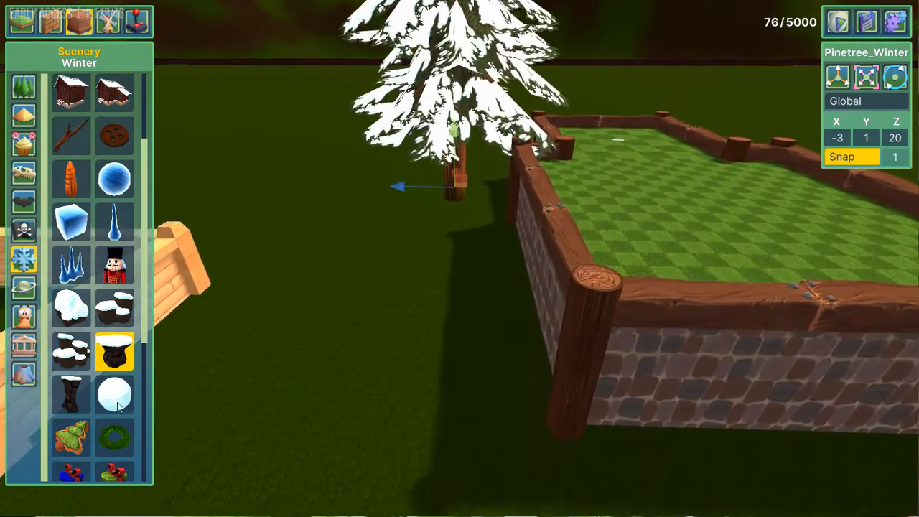
pyautogui.scroll(-4, 119, 391)
pyautogui.click(109, 423)
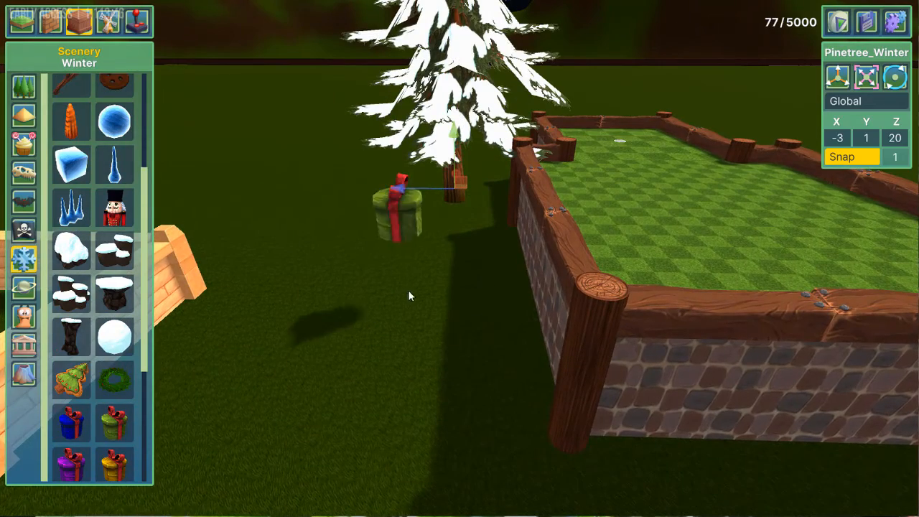
pyautogui.click(681, 269)
pyautogui.press('d')
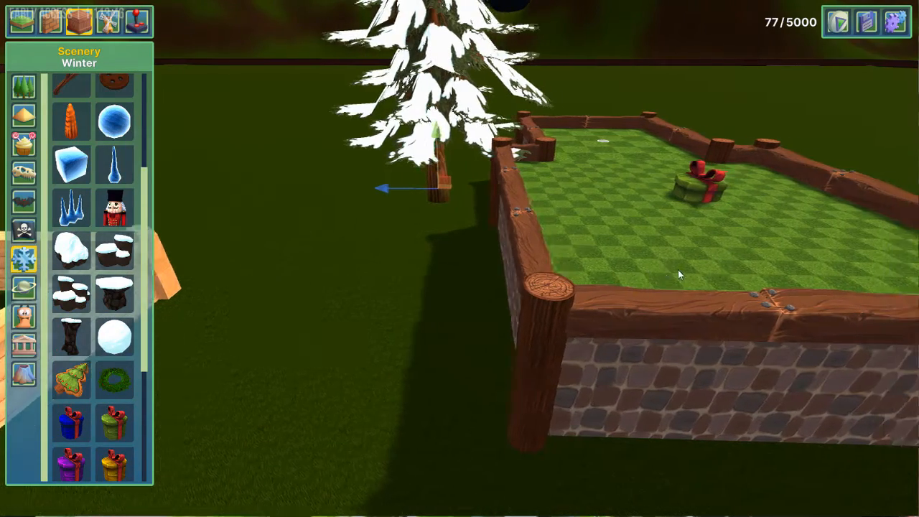
pyautogui.press('w')
pyautogui.press('s')
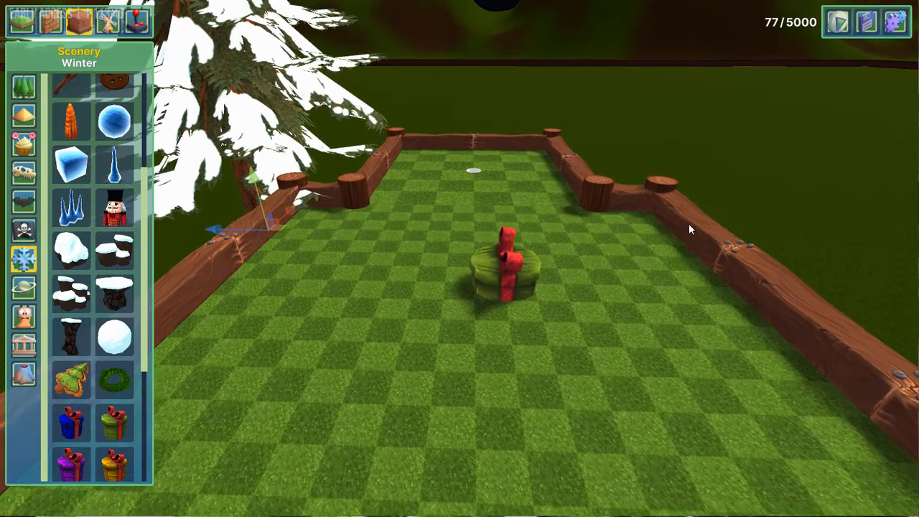
# Raise the green present to Y 5 so it stands on the playing surface
pyautogui.click(513, 283)
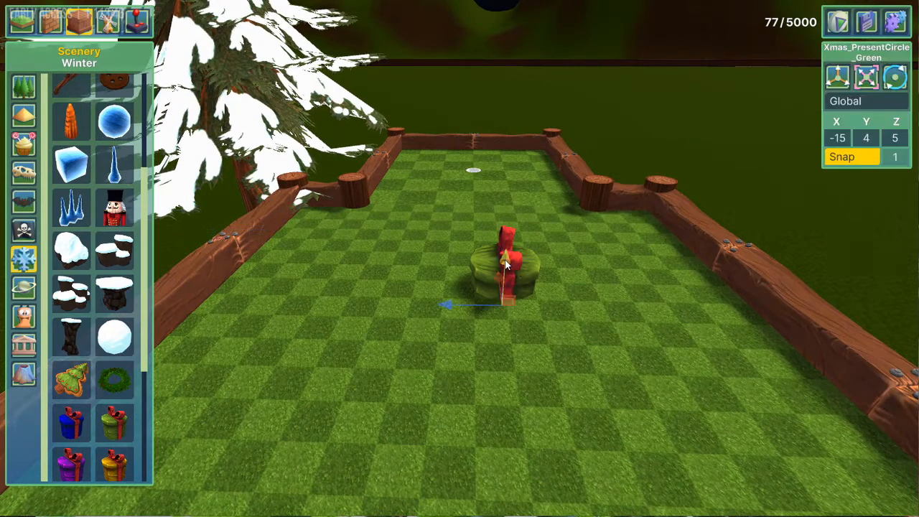
pyautogui.moveTo(508, 237); pyautogui.dragTo(520, 151)
pyautogui.moveTo(509, 212); pyautogui.dragTo(508, 248)
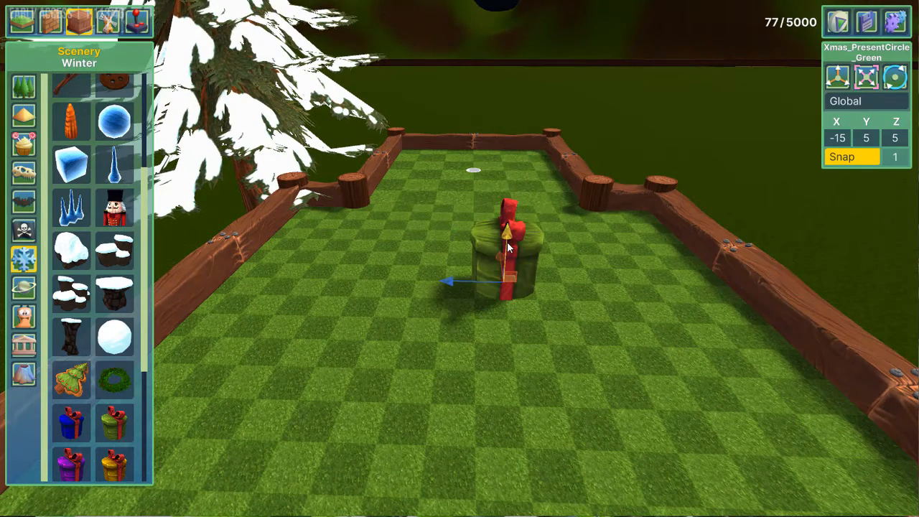
pyautogui.press('a')
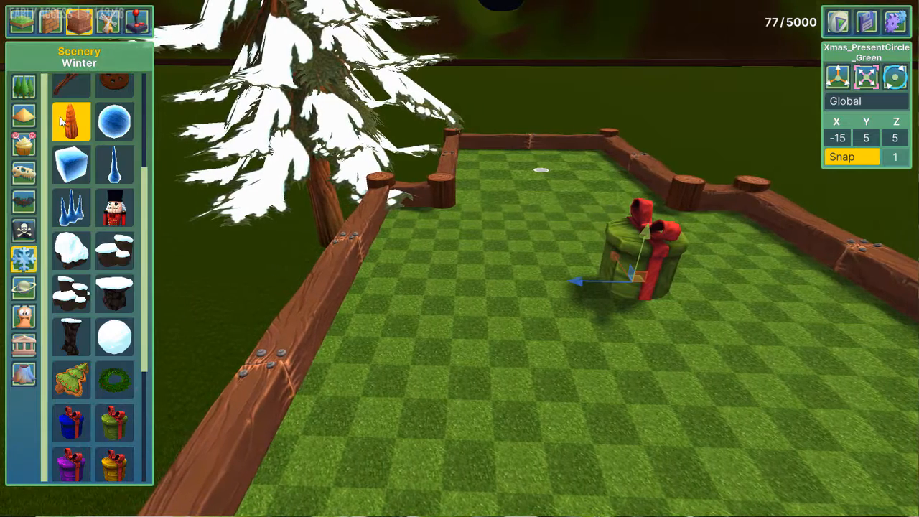
# Examine the wall sets of the Forest through Haunted themes and the Haunted and Space scenery
pyautogui.click(52, 21)
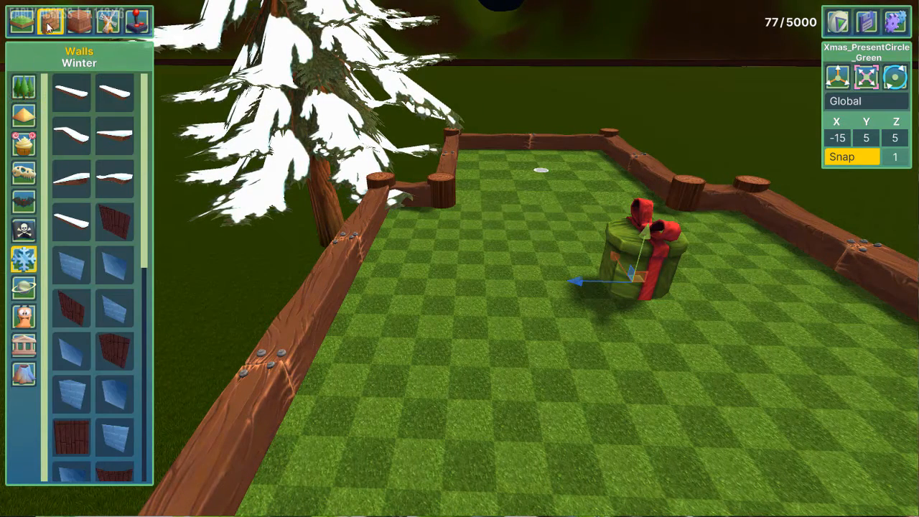
pyautogui.click(24, 87)
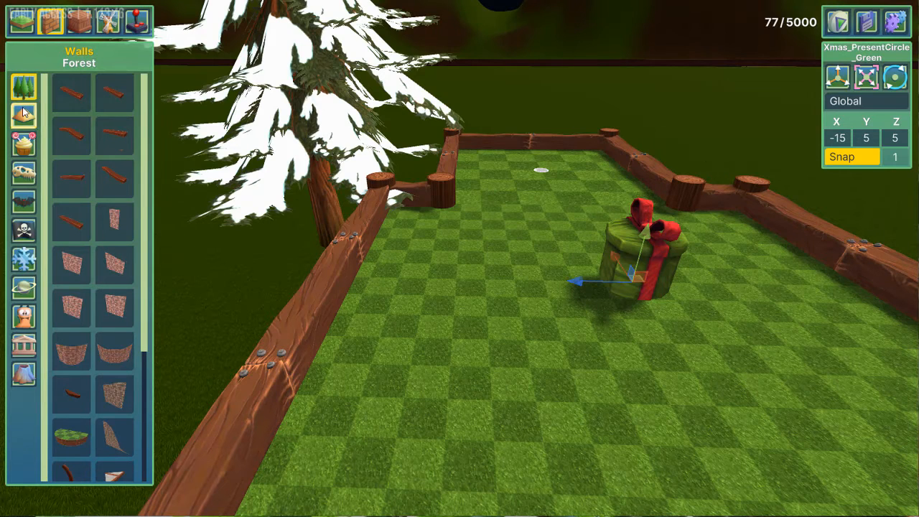
pyautogui.click(24, 113)
pyautogui.click(24, 143)
pyautogui.click(24, 173)
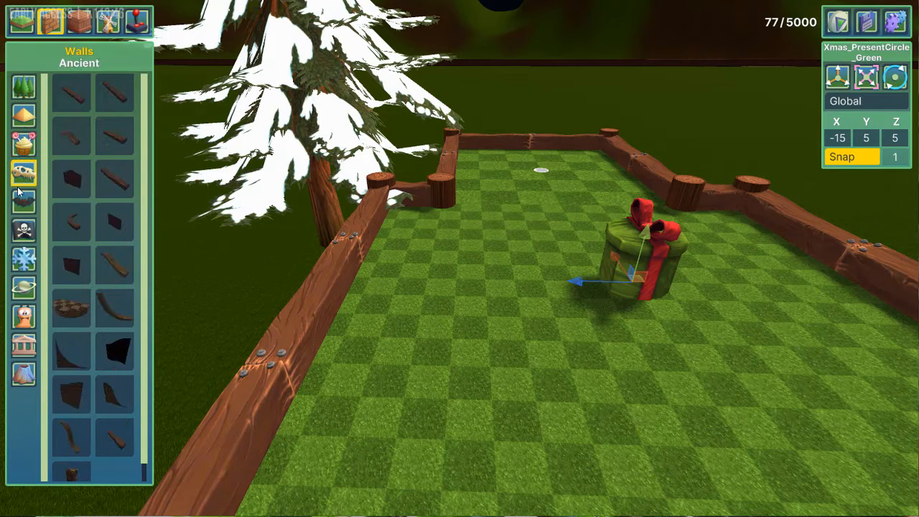
pyautogui.click(20, 189)
pyautogui.click(24, 204)
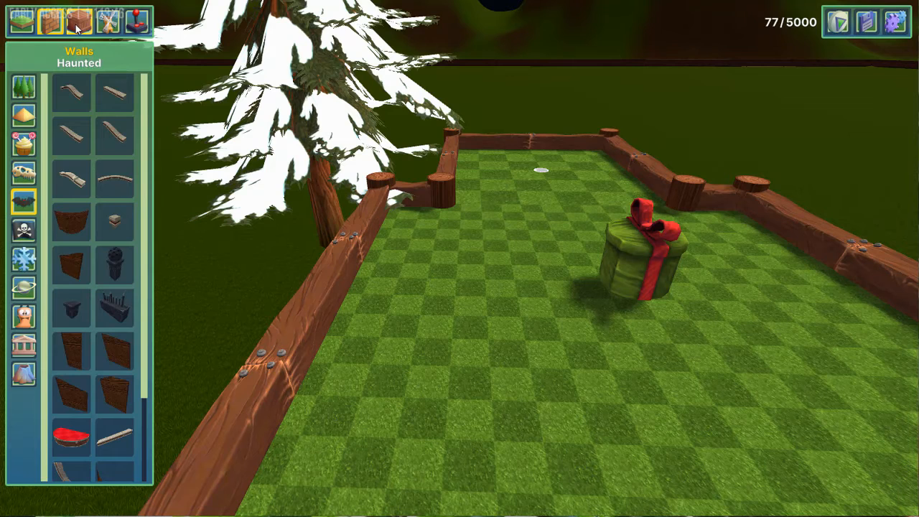
pyautogui.click(78, 24)
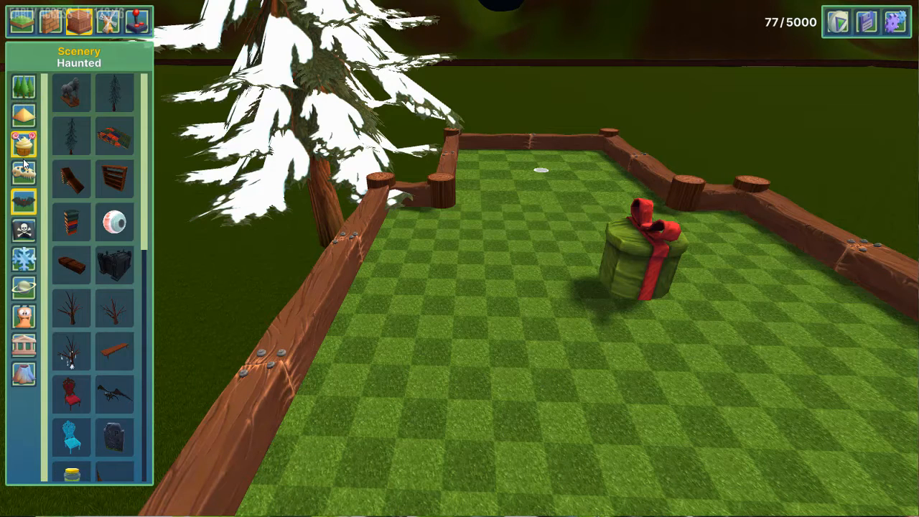
pyautogui.click(24, 286)
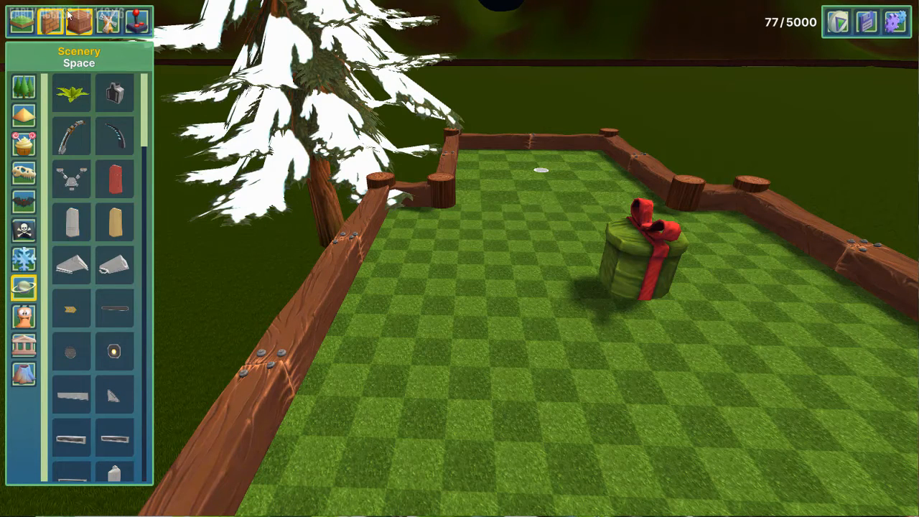
# Place a 90-degree glass pipe bend from the Space features near the cup, at X -1, Y 8, Z 7
pyautogui.click(110, 34)
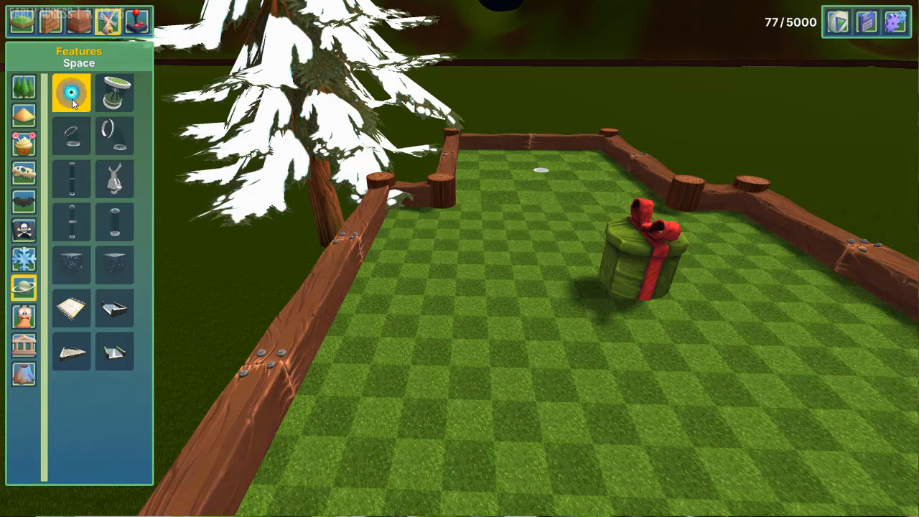
pyautogui.click(115, 133)
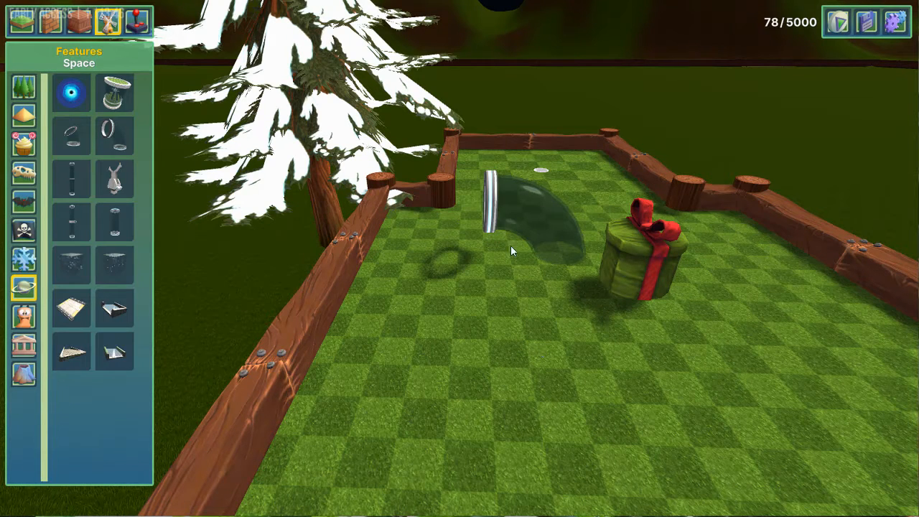
pyautogui.click(522, 214)
pyautogui.moveTo(559, 228); pyautogui.dragTo(551, 104)
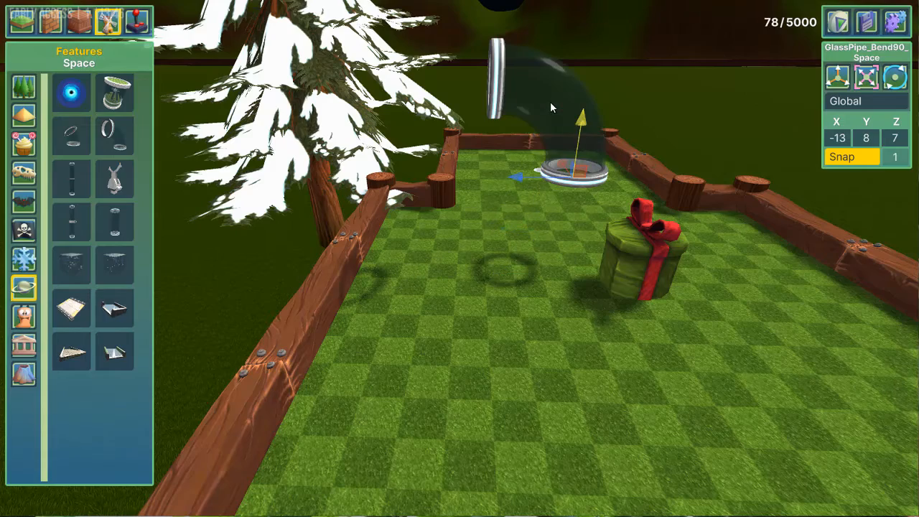
pyautogui.moveTo(562, 167); pyautogui.dragTo(535, 97)
pyautogui.press('w')
pyautogui.press('d')
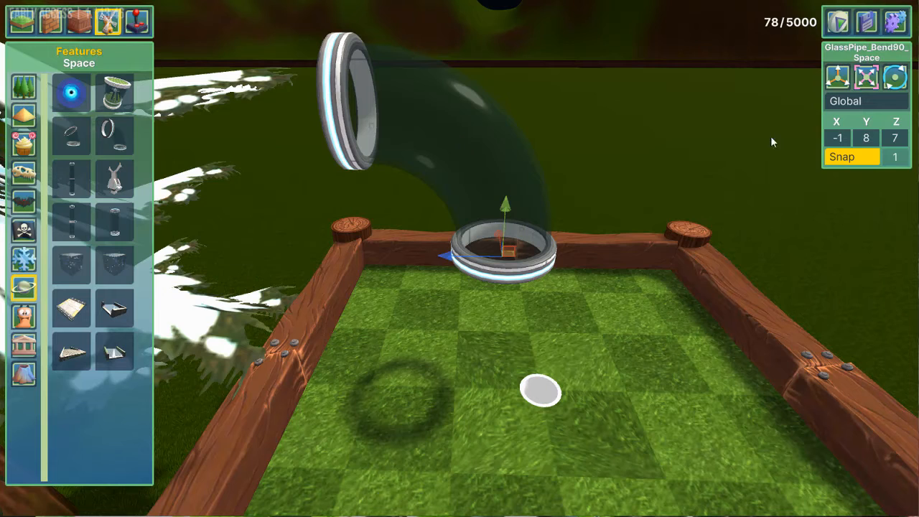
# Turn the glass pipe bend so its upper opening faces down the fairway and reposition it at X -2, Y 5, Z 6
pyautogui.click(895, 77)
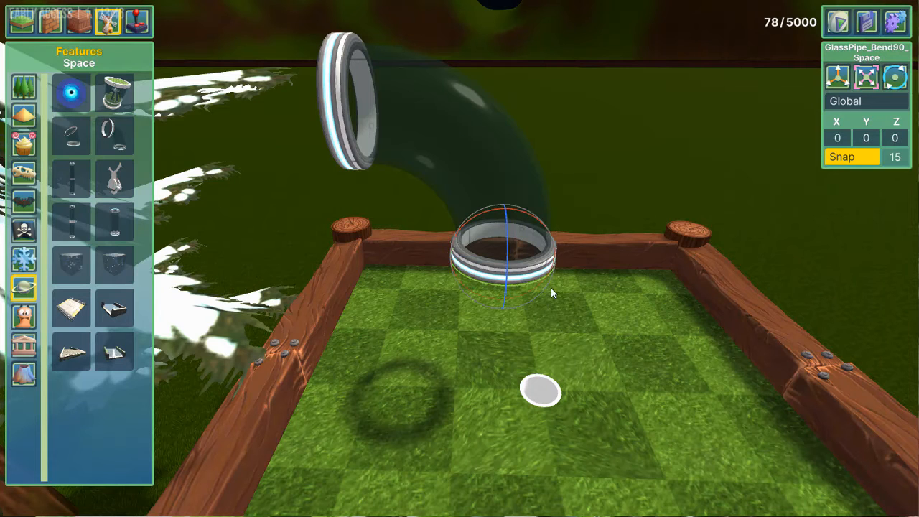
pyautogui.moveTo(531, 282); pyautogui.dragTo(652, 273)
pyautogui.click(837, 77)
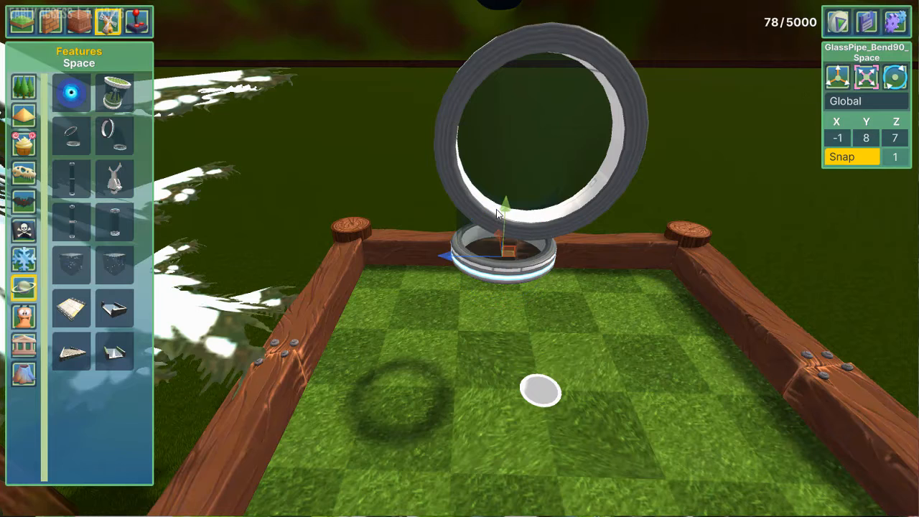
pyautogui.moveTo(506, 215); pyautogui.dragTo(511, 399)
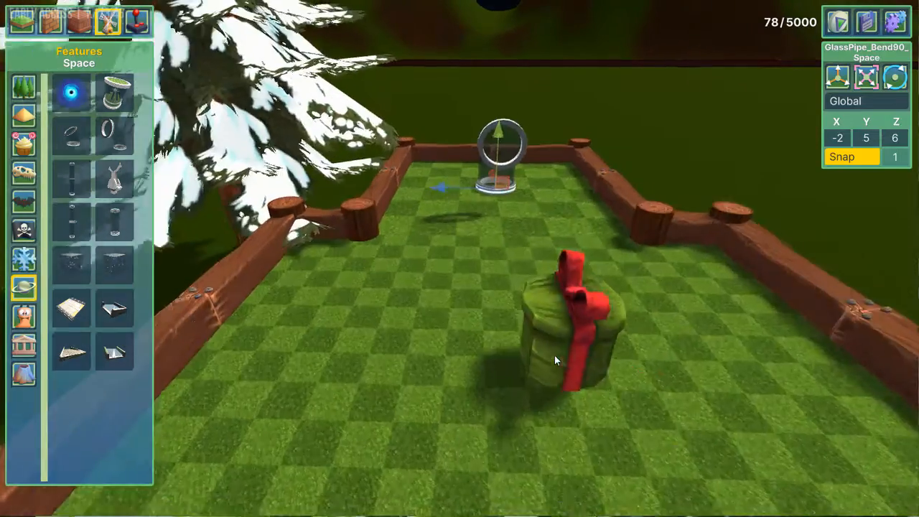
# Try out a Space black hole at Y 8 between the present and the glass pipe, and delete it
pyautogui.press('s')
pyautogui.press('d')
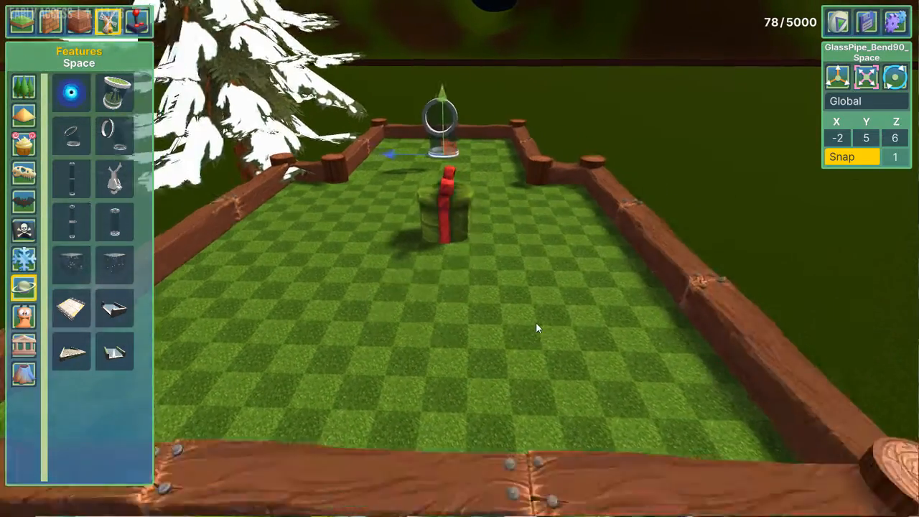
pyautogui.press('w')
pyautogui.press('a')
pyautogui.press('w')
pyautogui.press('s')
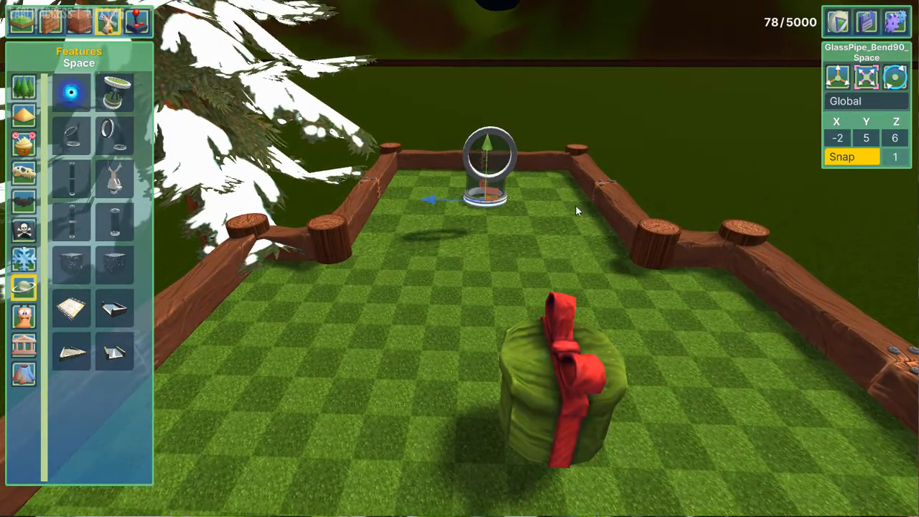
pyautogui.click(76, 96)
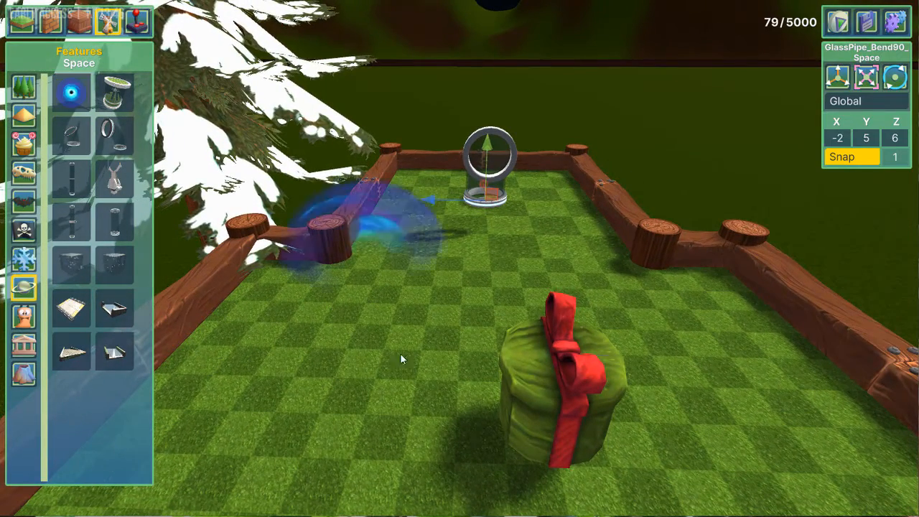
pyautogui.click(428, 297)
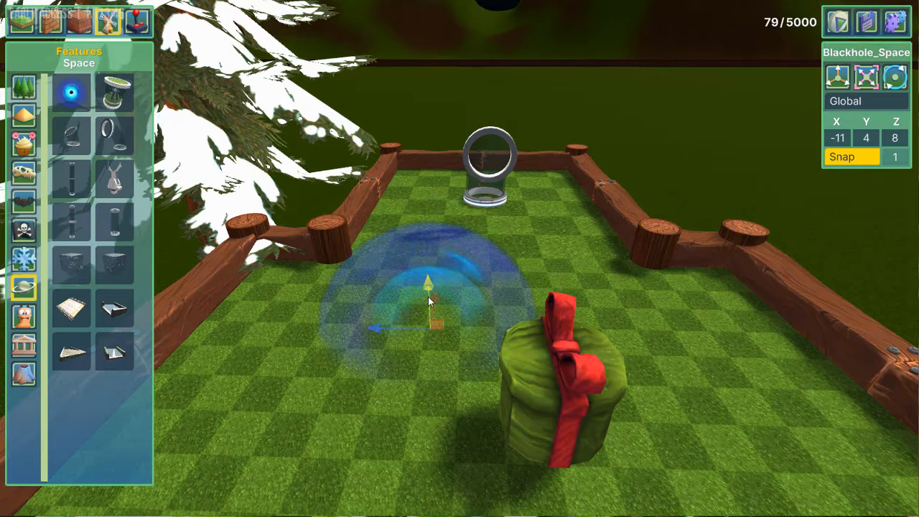
pyautogui.moveTo(426, 246); pyautogui.dragTo(416, 149)
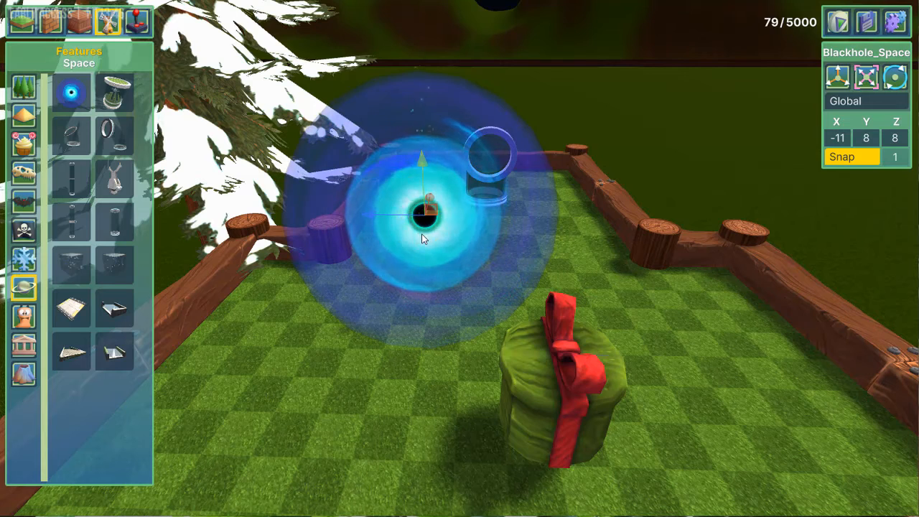
pyautogui.press('Delete')
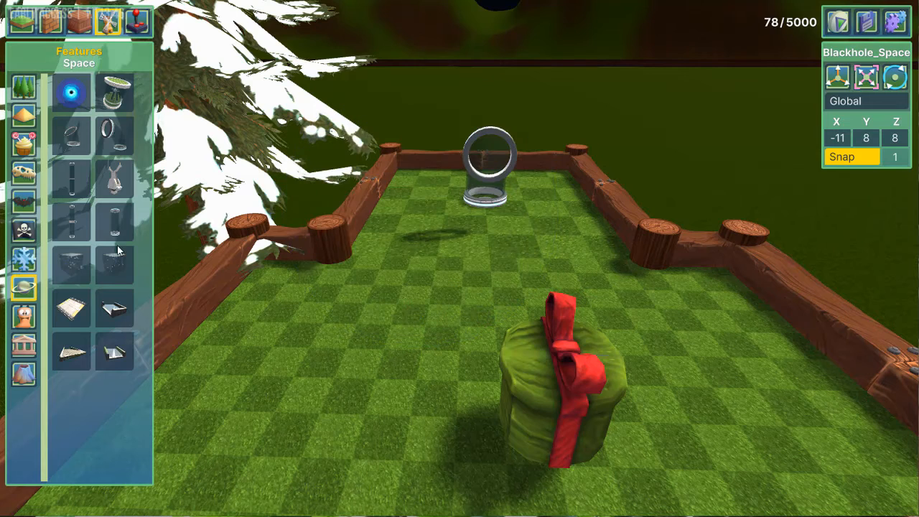
# Try out a directional gravity shift from the Space features on the green, and delete it
pyautogui.click(82, 273)
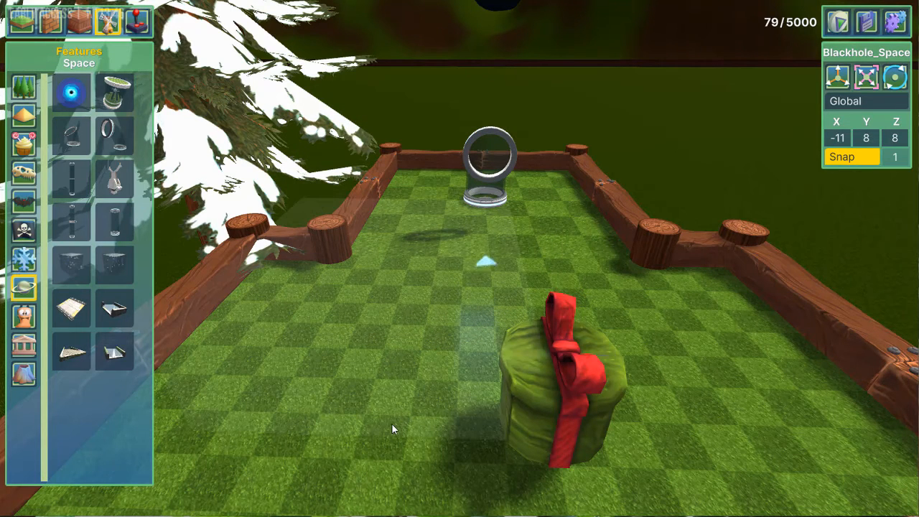
pyautogui.click(372, 397)
pyautogui.press('Delete')
# Look through the Forest and Candyland features and try out a spinning biscuit beside the Forest hole
pyautogui.click(23, 87)
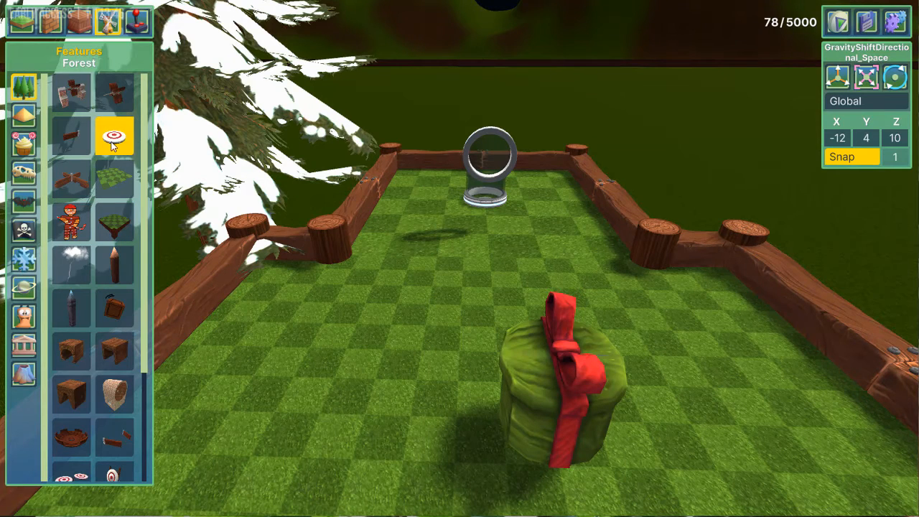
pyautogui.scroll(-4, 116, 257)
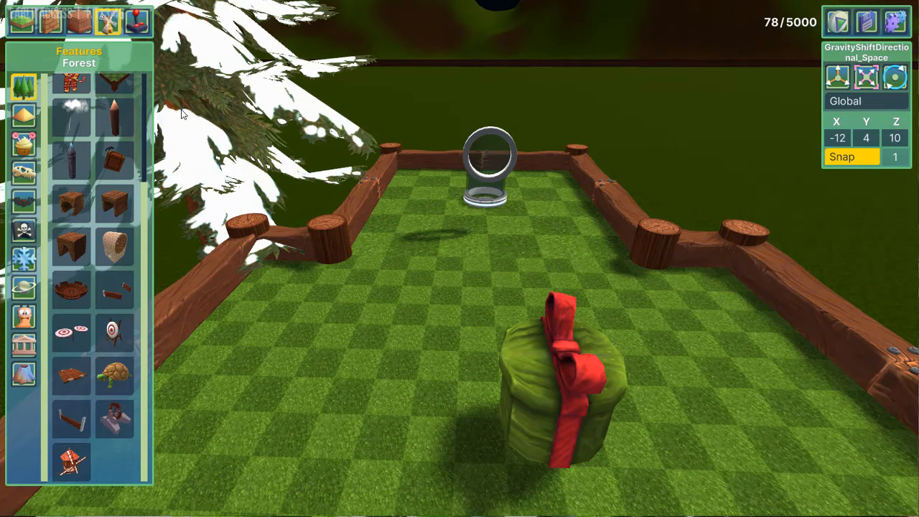
pyautogui.scroll(2, 97, 173)
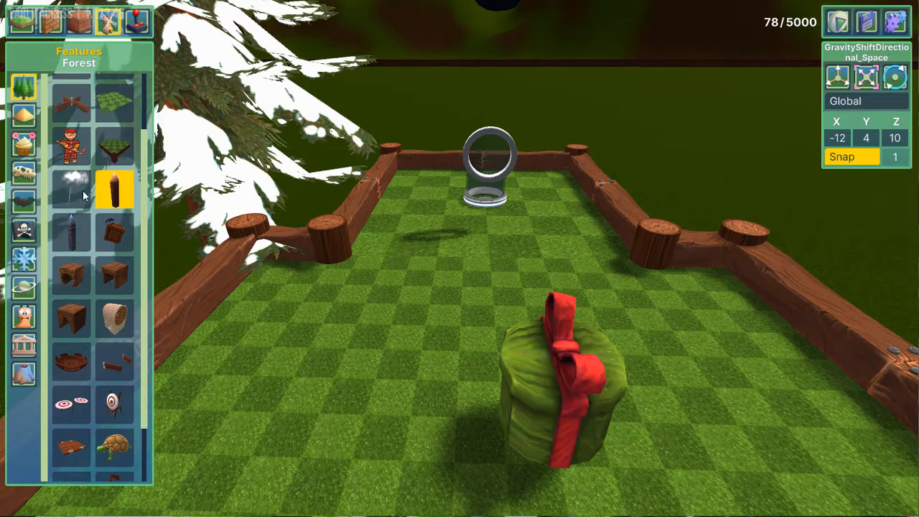
pyautogui.click(25, 148)
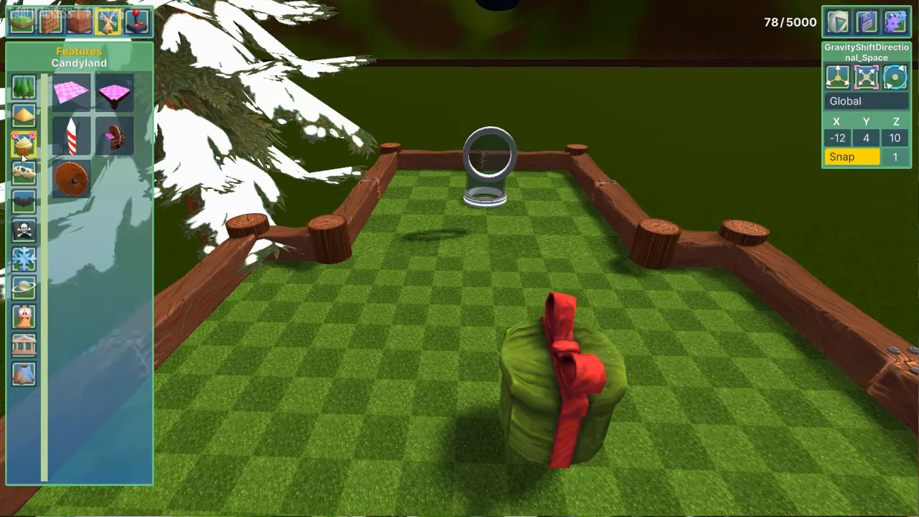
pyautogui.click(72, 178)
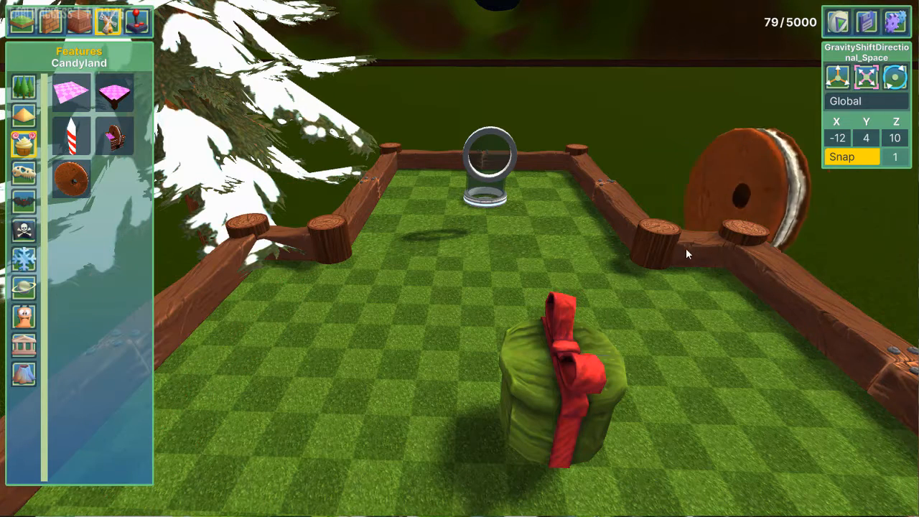
pyautogui.press('Escape')
# Add a player spawn point from the Gameplay objects and position it at the near end of the green, at X -23, Y 6, Z 6
pyautogui.click(138, 22)
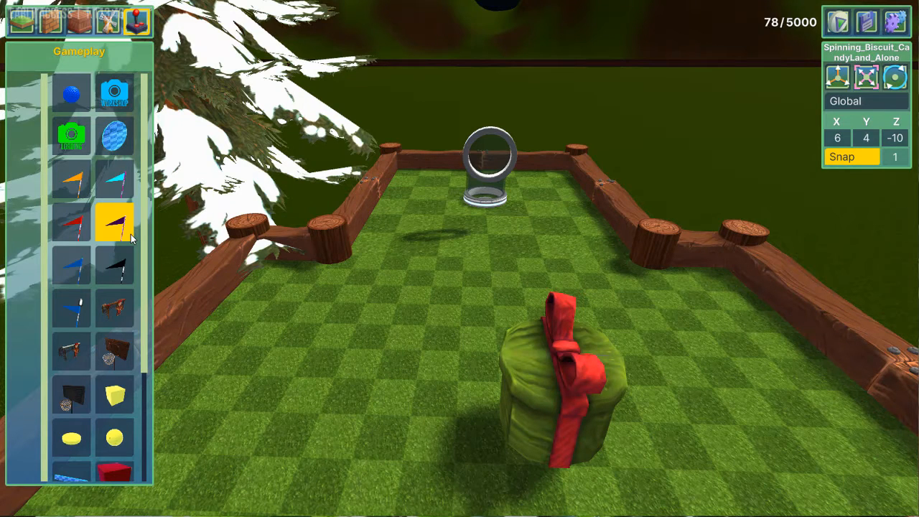
pyautogui.click(73, 95)
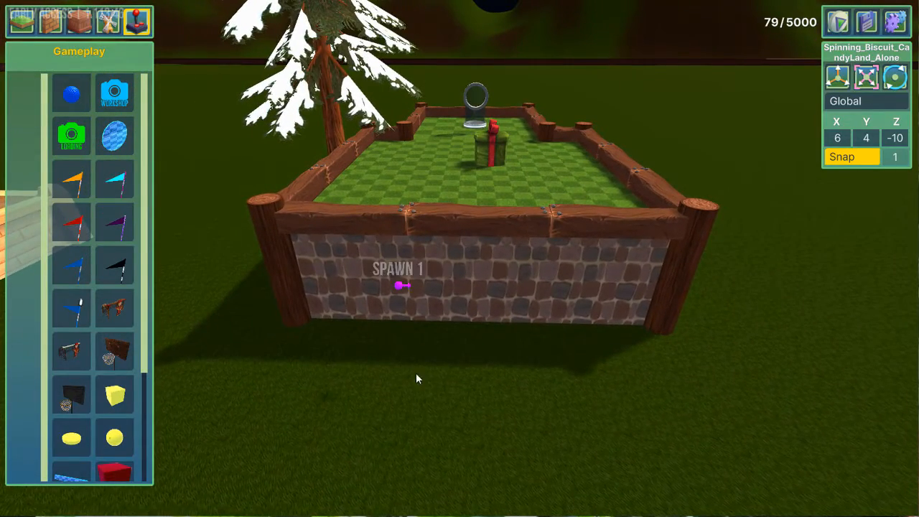
pyautogui.click(479, 338)
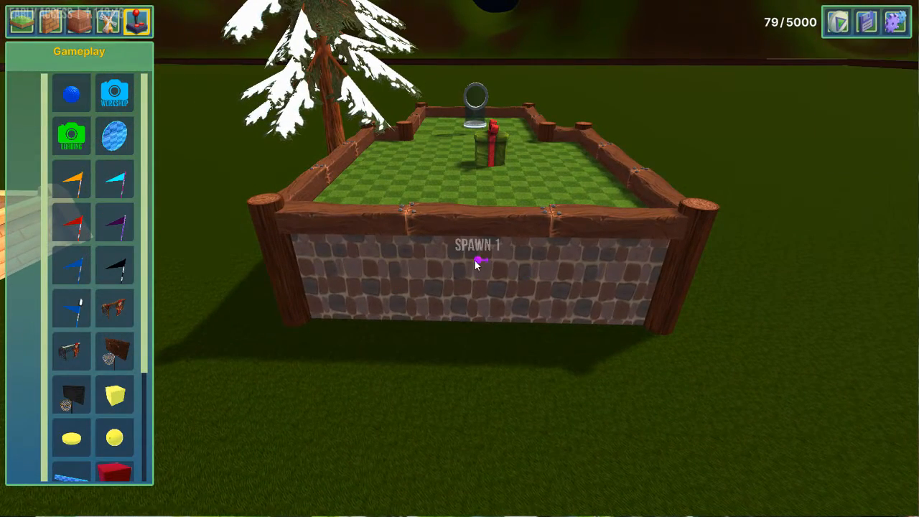
pyautogui.click(477, 261)
pyautogui.moveTo(479, 212); pyautogui.dragTo(479, 165)
pyautogui.press('w')
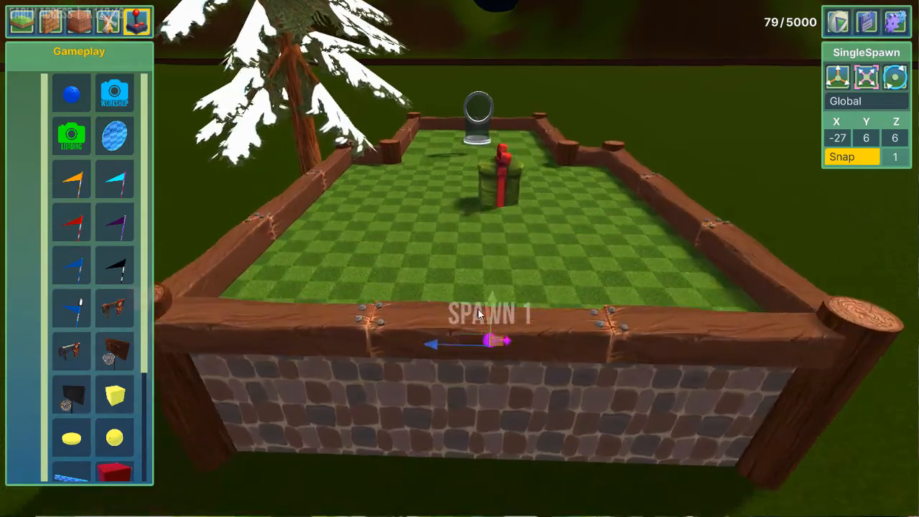
pyautogui.press('s')
pyautogui.moveTo(496, 420); pyautogui.dragTo(482, 270)
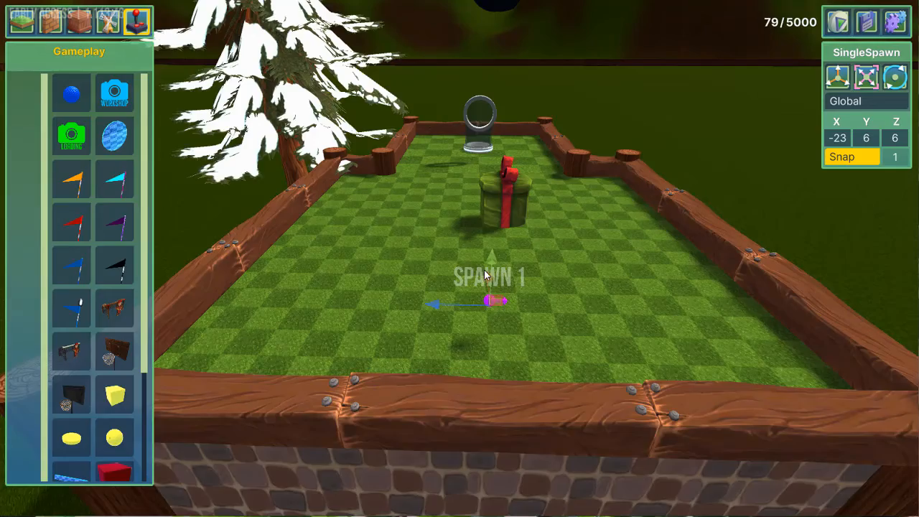
# Lower the spawn point to Y 5 so it sits closer to the green
pyautogui.press('w')
pyautogui.press('s')
pyautogui.press('d')
pyautogui.press('w')
pyautogui.press('s')
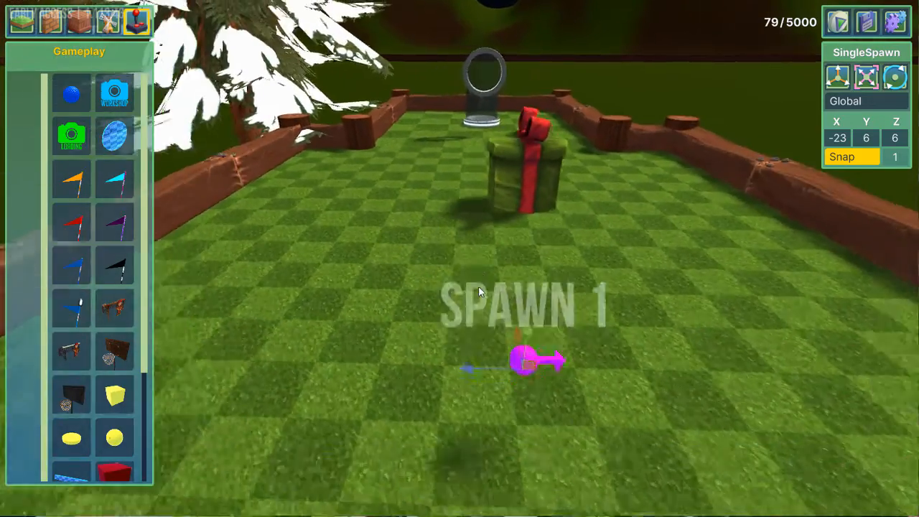
pyautogui.press('w')
pyautogui.press('s')
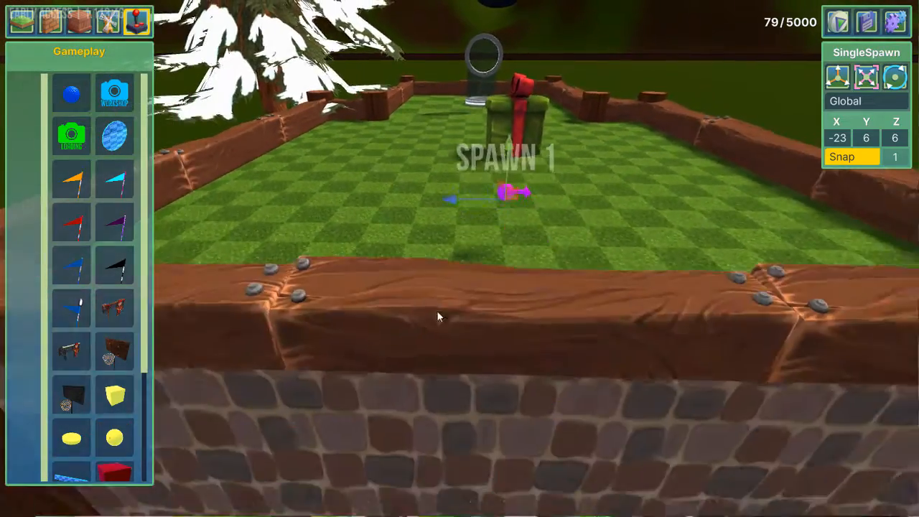
pyautogui.press('w')
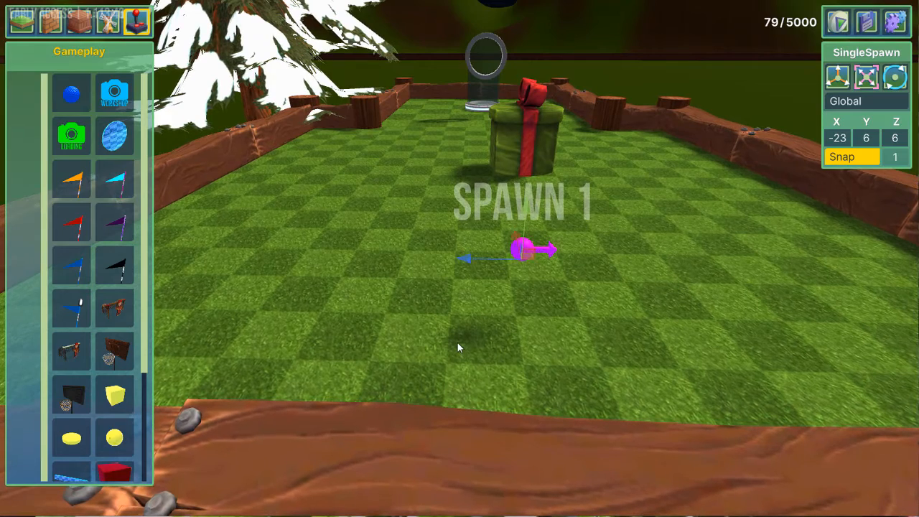
pyautogui.press('s')
pyautogui.moveTo(466, 330); pyautogui.dragTo(918, 1, button='right')
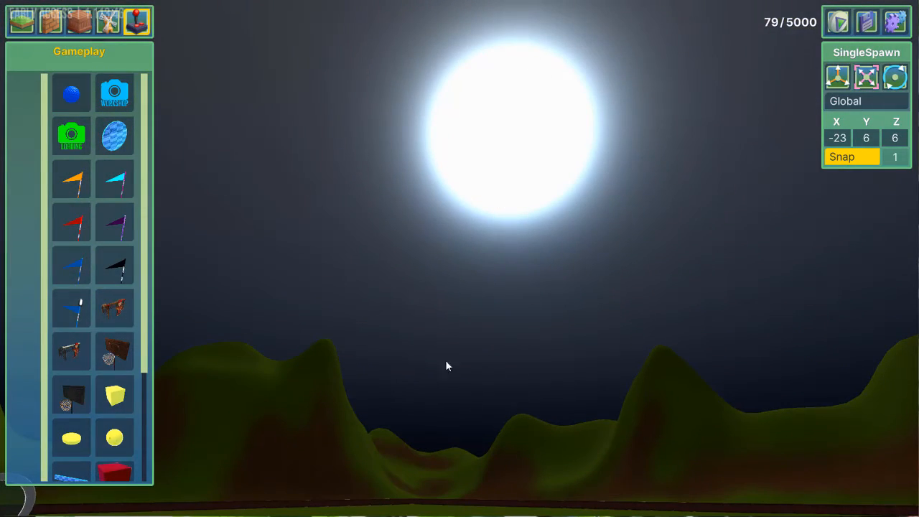
pyautogui.moveTo(455, 337); pyautogui.dragTo(452, 418, button='right')
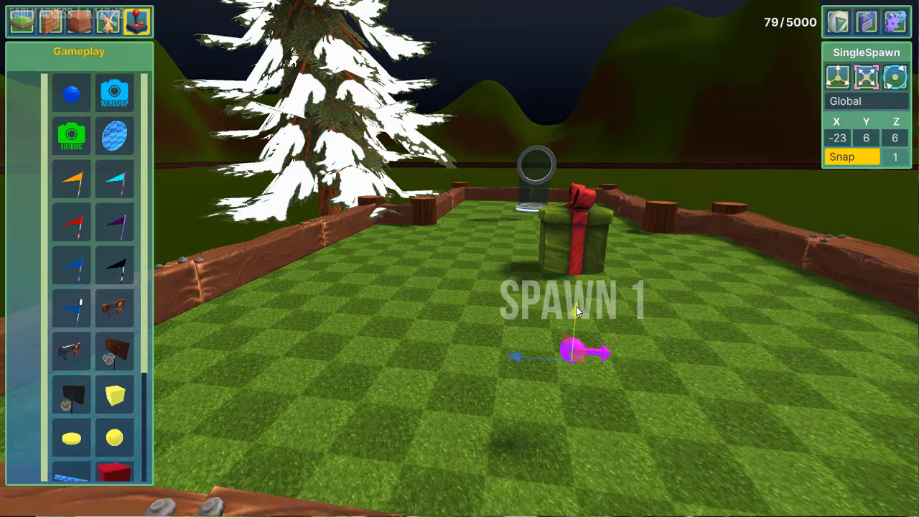
pyautogui.moveTo(579, 315)
pyautogui.mouseDown()
pyautogui.moveTo(588, 472)
pyautogui.moveTo(579, 308)
pyautogui.mouseUp()
pyautogui.moveTo(578, 367); pyautogui.dragTo(578, 387)
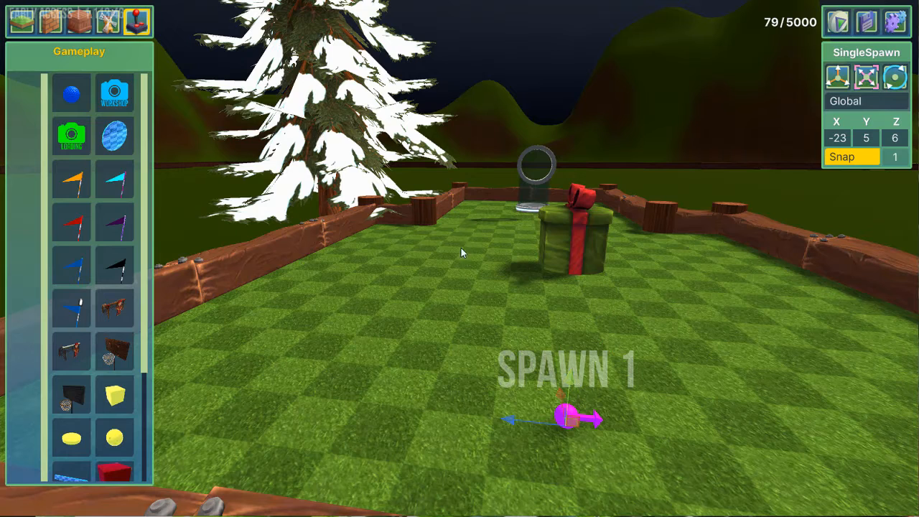
# Rotate the spawn point to 270 degrees about Y so its arrow faces down the fairway
pyautogui.click(895, 77)
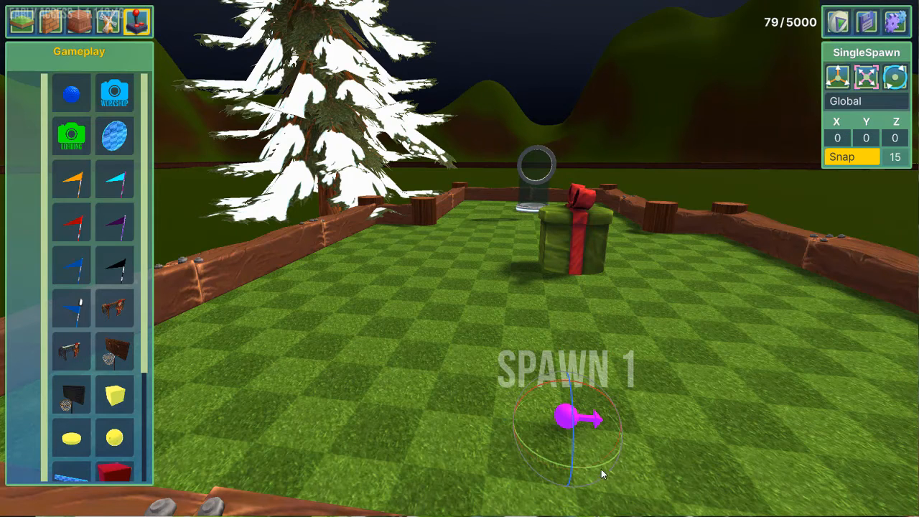
pyautogui.moveTo(598, 467); pyautogui.dragTo(736, 416)
pyautogui.press('d')
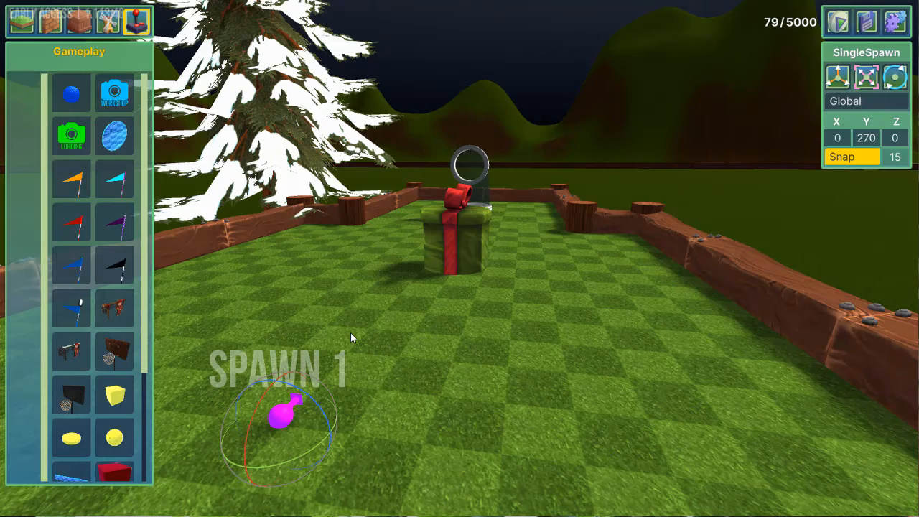
pyautogui.press('a')
pyautogui.press('w')
pyautogui.press('s')
pyautogui.moveTo(668, 359); pyautogui.dragTo(774, 377, button='right')
pyautogui.press('w')
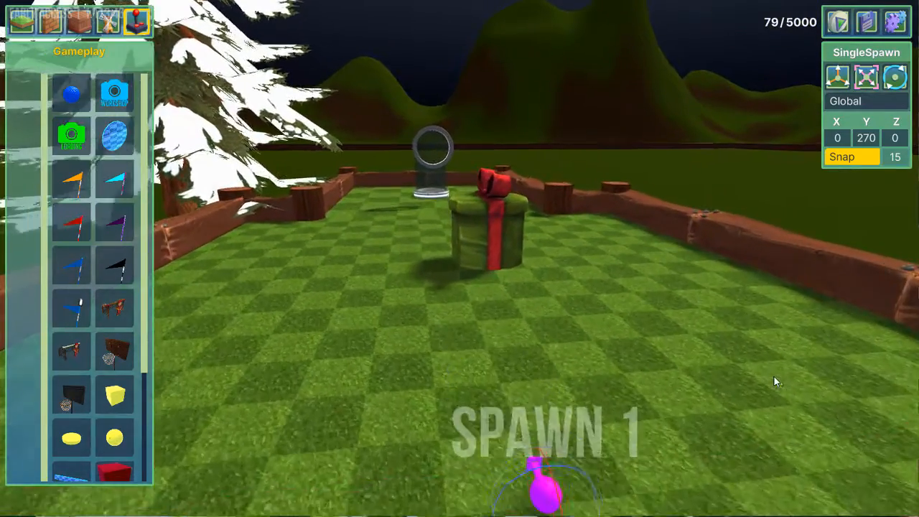
pyautogui.press('s')
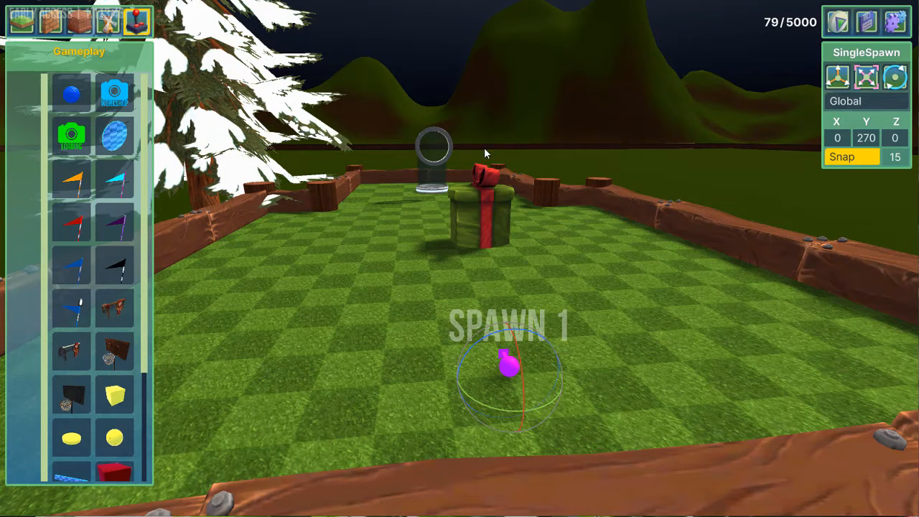
# Add a Workshop image camera in front of the hole's stone wall and turn it to a Y rotation of 270 to face the course
pyautogui.click(115, 93)
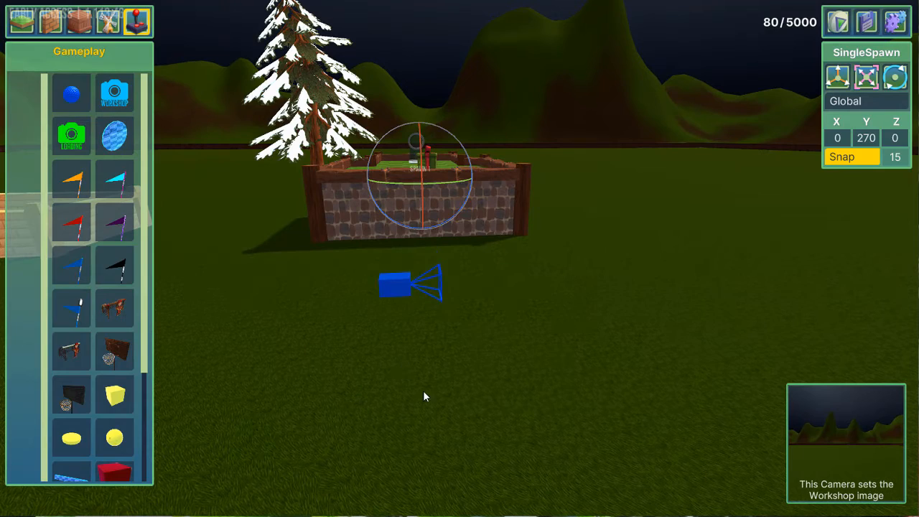
pyautogui.press('w')
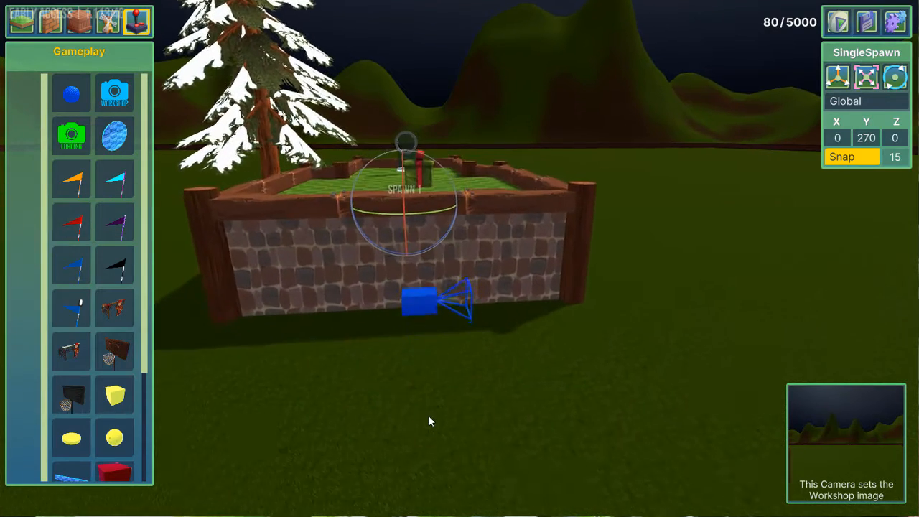
pyautogui.click(416, 308)
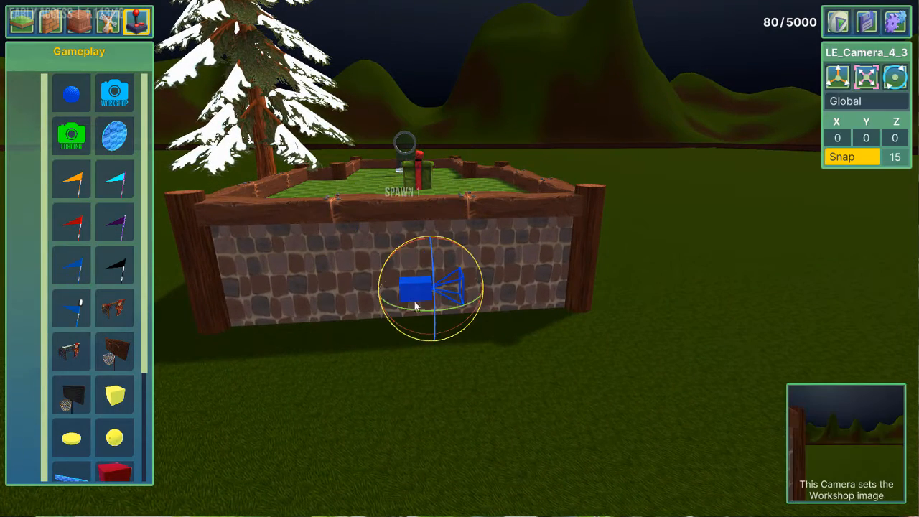
pyautogui.moveTo(415, 311); pyautogui.dragTo(594, 321)
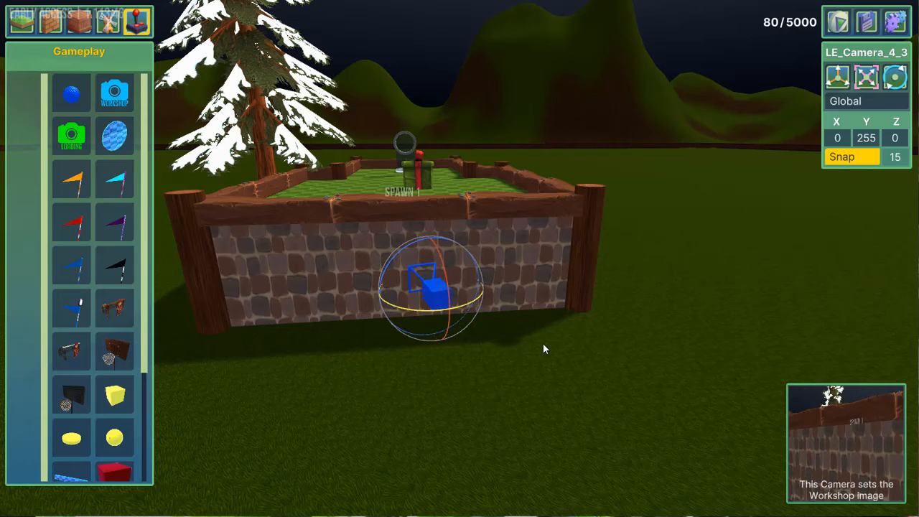
pyautogui.moveTo(544, 344); pyautogui.dragTo(568, 334)
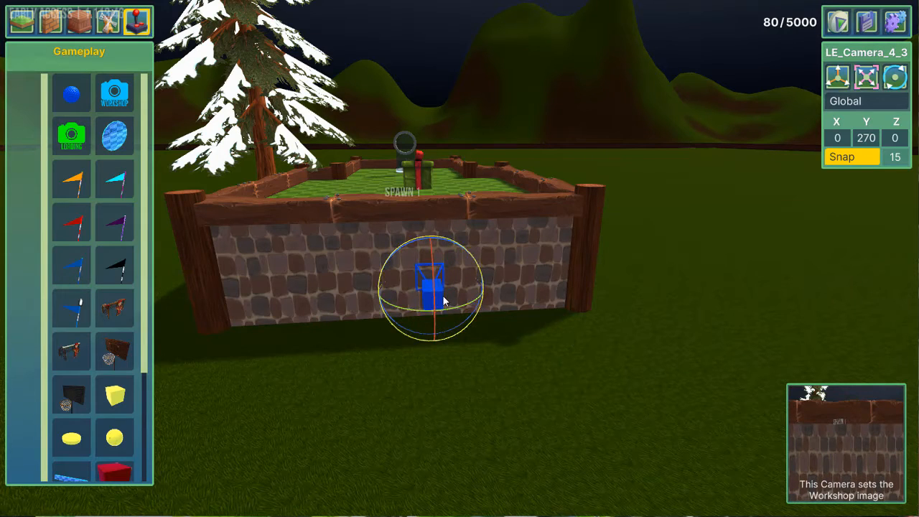
# Tilt the Workshop camera down to an X rotation of 330 and raise it to Y 11
pyautogui.moveTo(433, 291); pyautogui.dragTo(426, 245)
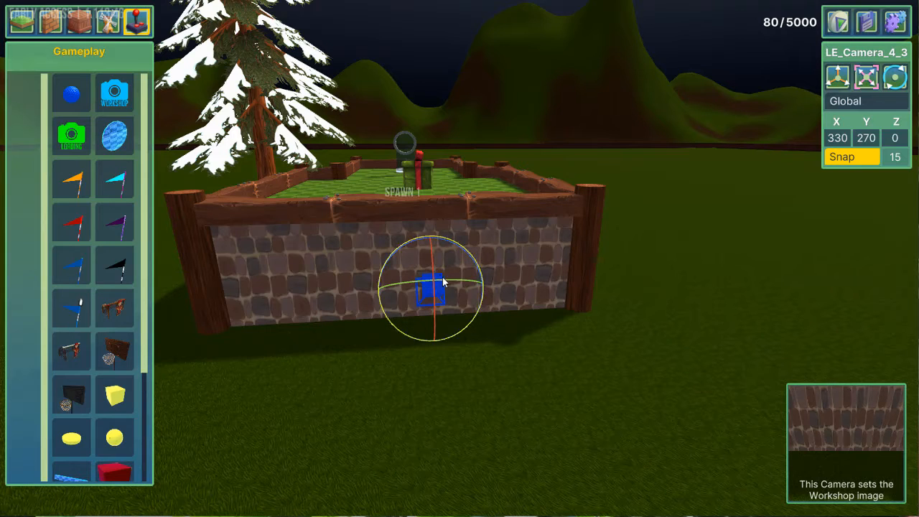
pyautogui.click(837, 76)
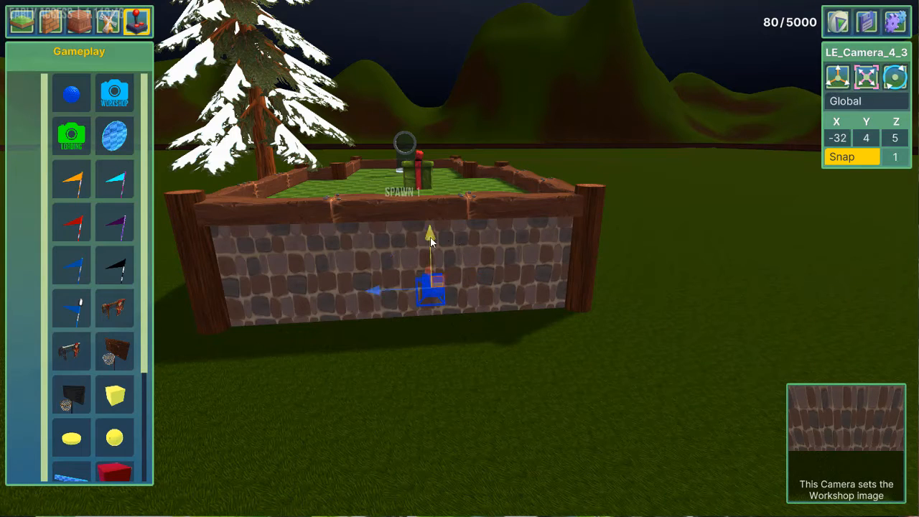
pyautogui.moveTo(430, 234); pyautogui.dragTo(428, 32)
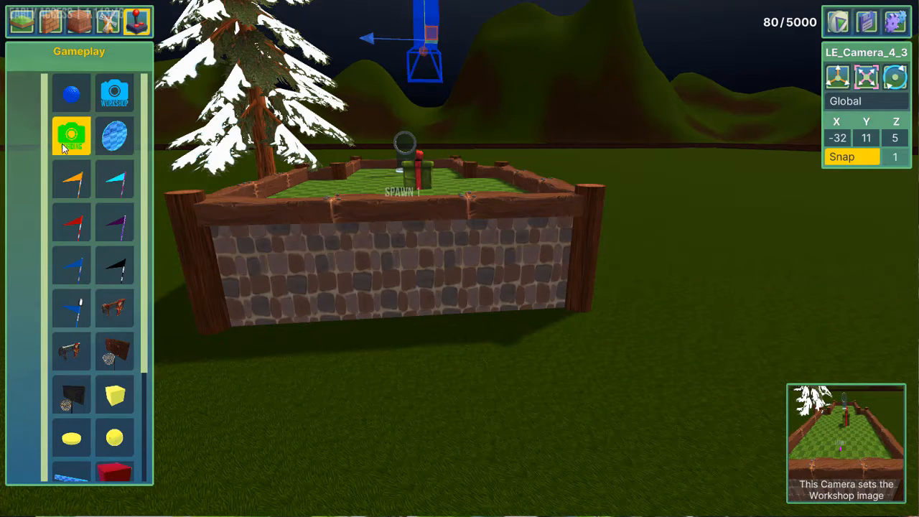
# Add a Loading Screen camera beside the Workshop camera's column and turn it to a Y rotation of 270 to face the course
pyautogui.moveTo(63, 147); pyautogui.dragTo(336, 298)
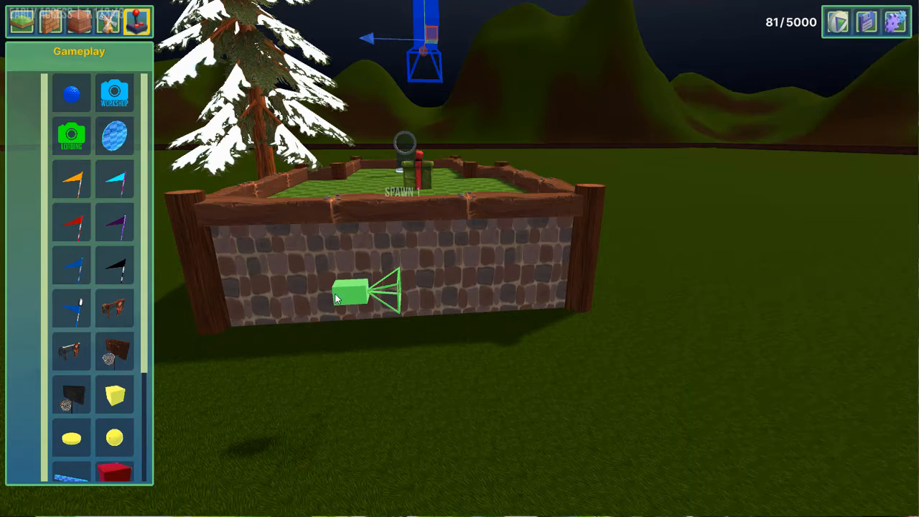
pyautogui.click(338, 296)
pyautogui.click(895, 76)
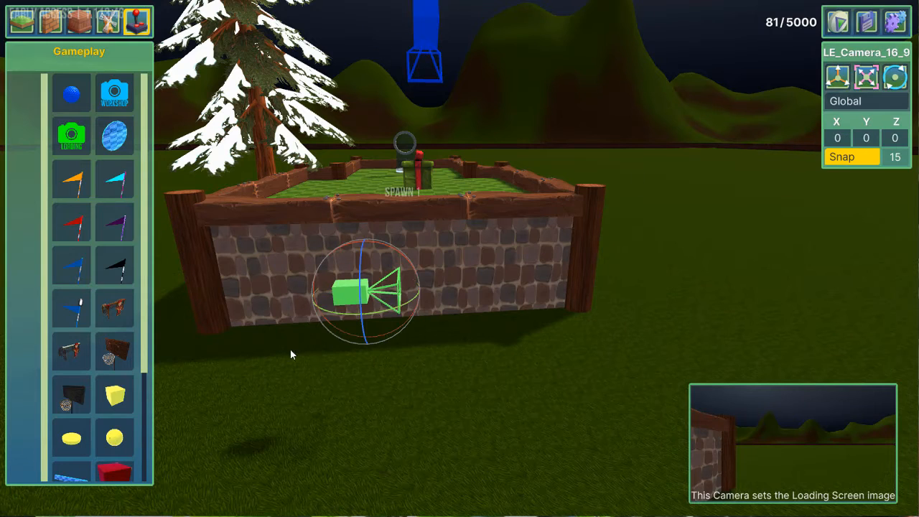
pyautogui.moveTo(380, 318); pyautogui.dragTo(474, 332)
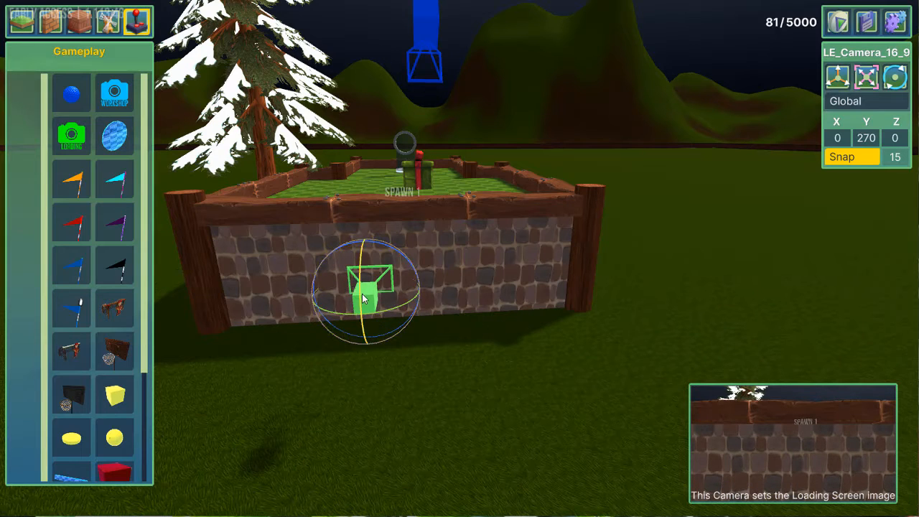
# Tilt the Loading Screen camera to an X rotation of 345, raise it to Y 11, and compare both camera previews
pyautogui.moveTo(364, 296); pyautogui.dragTo(357, 270)
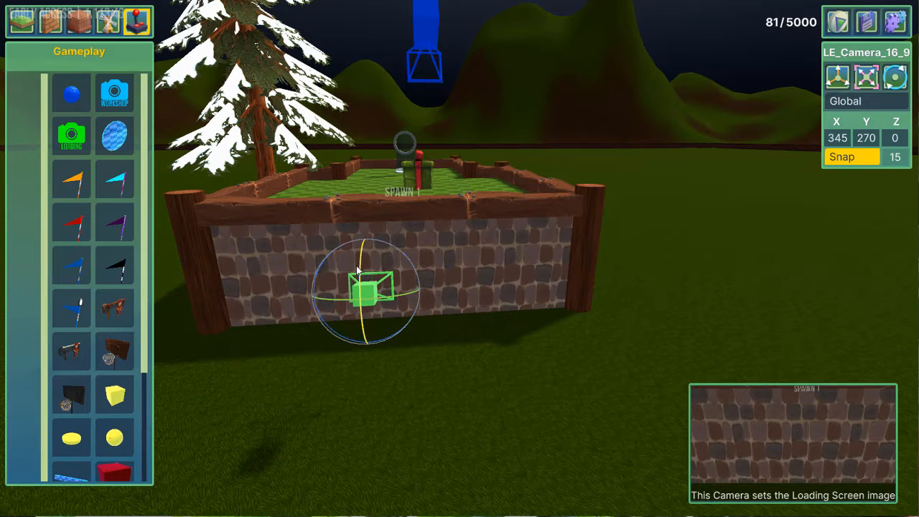
pyautogui.click(837, 77)
pyautogui.moveTo(364, 234); pyautogui.dragTo(342, 3)
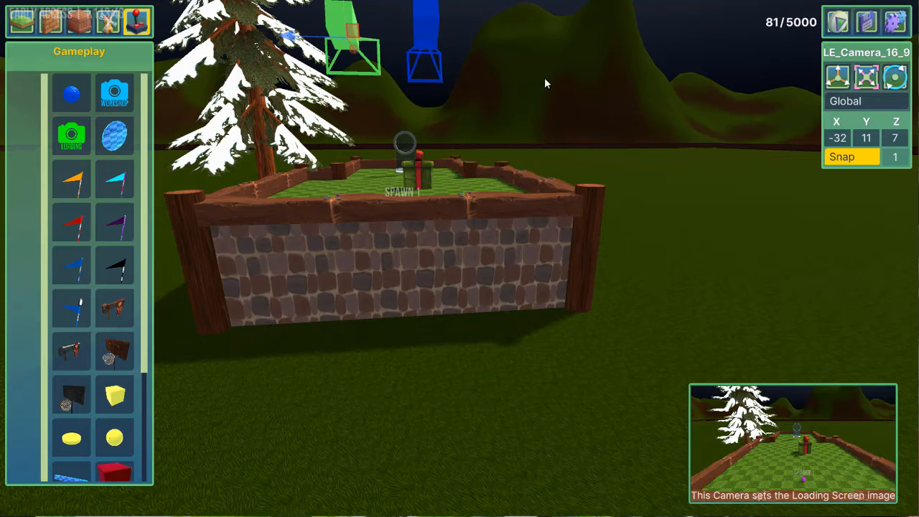
pyautogui.click(433, 31)
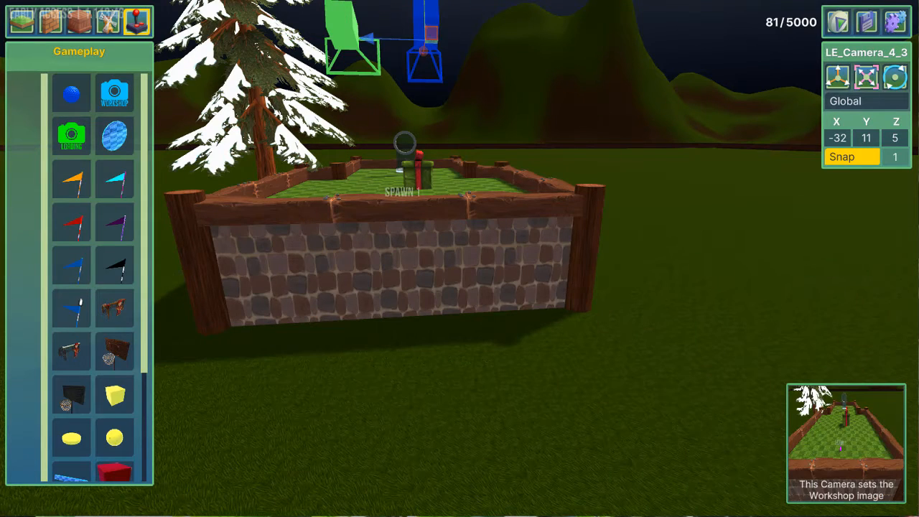
pyautogui.click(344, 32)
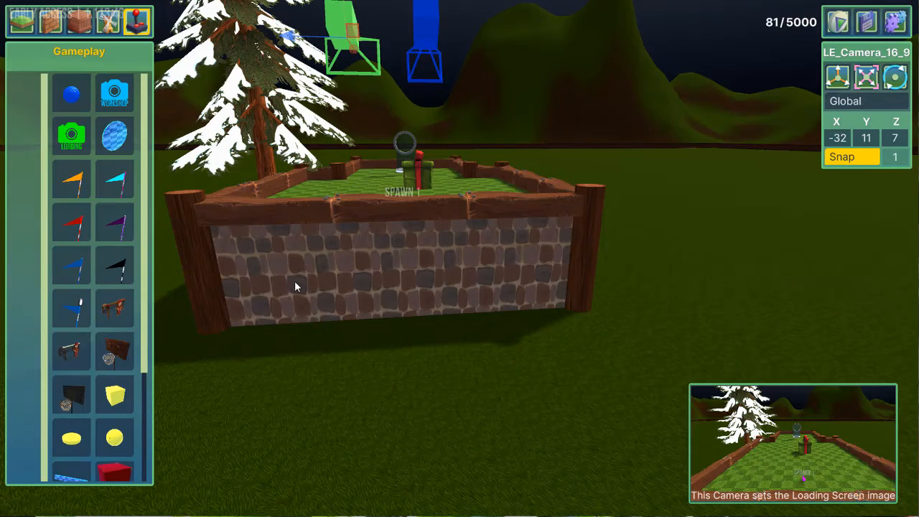
# Delete the glass pipe bend standing over the golf hole at the far end of the green
pyautogui.press('w')
pyautogui.press('a')
pyautogui.press('s')
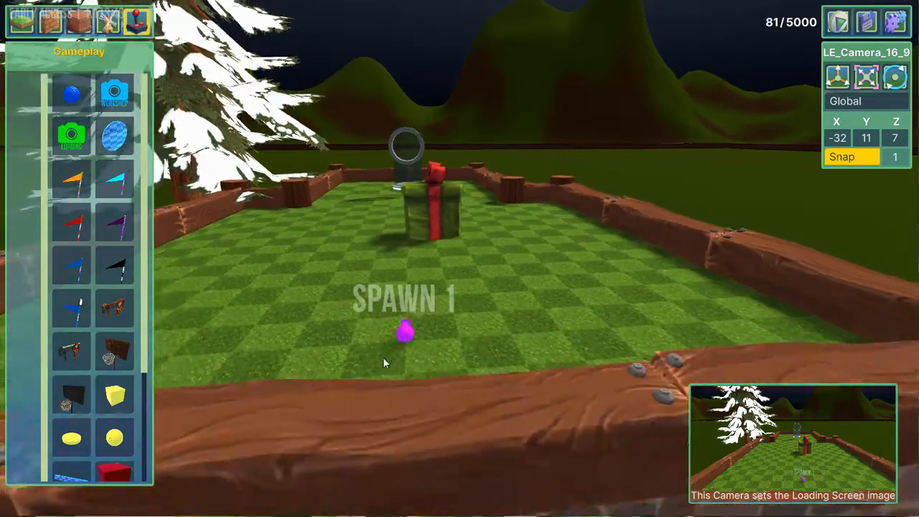
pyautogui.press('w')
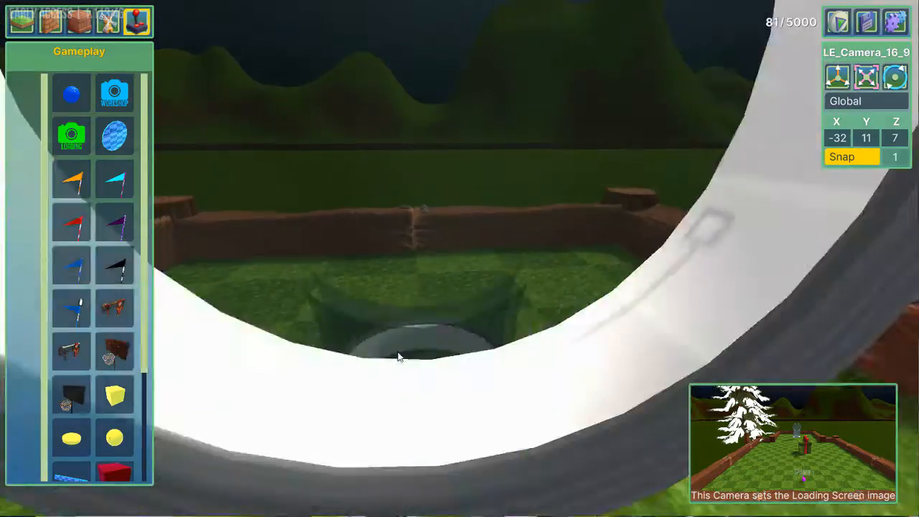
pyautogui.press('s')
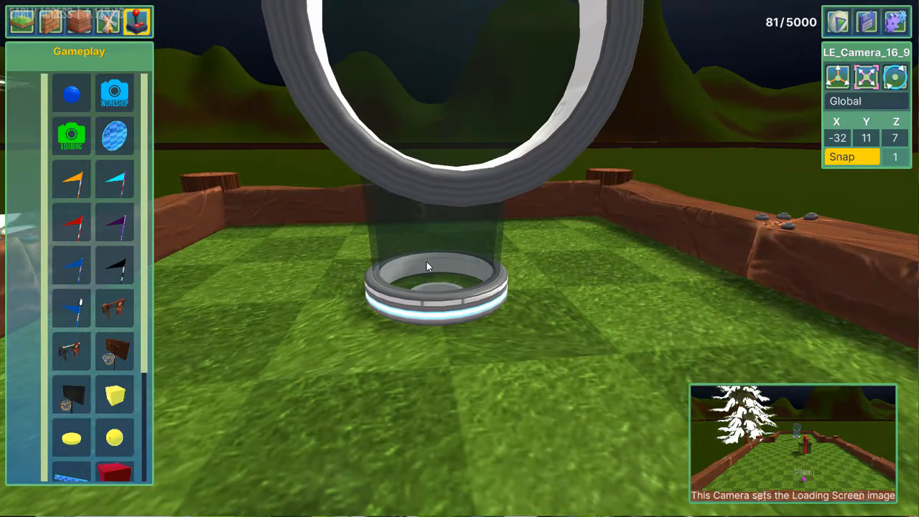
pyautogui.click(427, 264)
pyautogui.press('Delete')
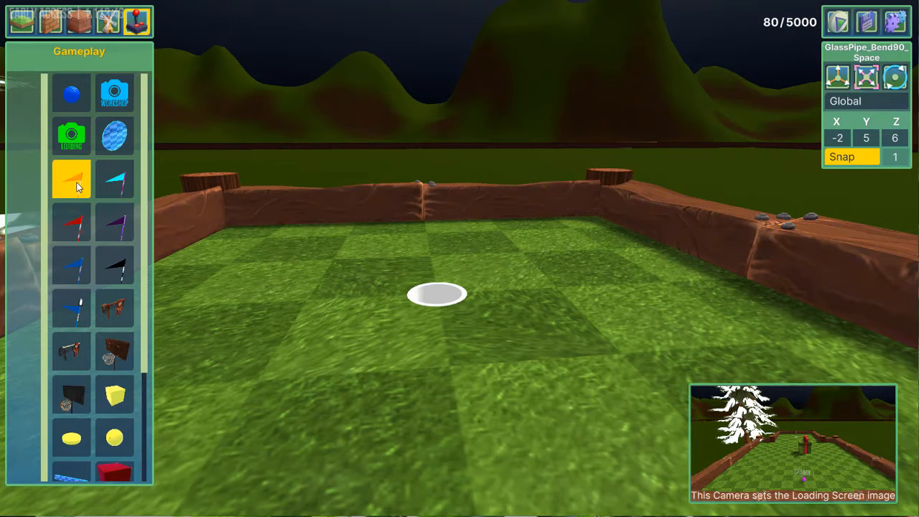
# Place an orange flag in the golf hole
pyautogui.moveTo(78, 187); pyautogui.dragTo(439, 514)
pyautogui.press('w')
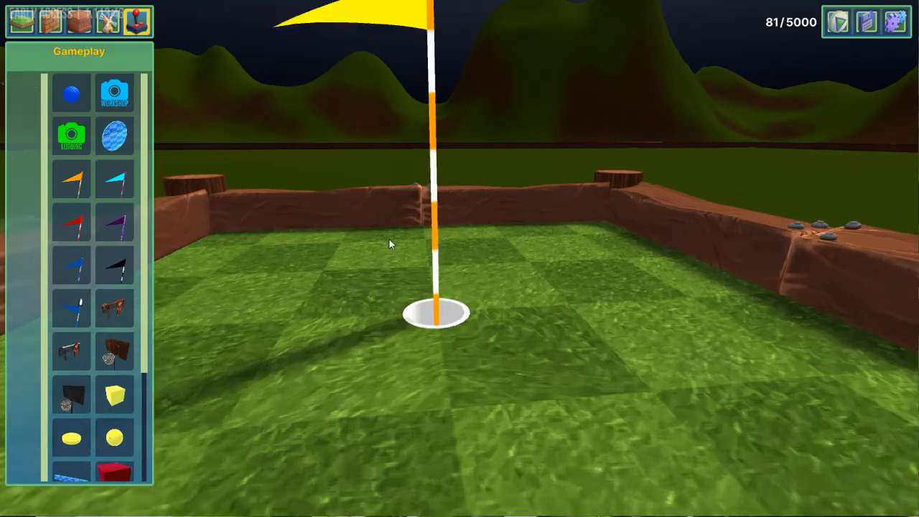
# Examine the orange flag and its golf hole at the far end of the green from several heights and distances
pyautogui.moveTo(390, 240); pyautogui.dragTo(399, 402, button='right')
pyautogui.press('s')
pyautogui.press('s')
pyautogui.press('w')
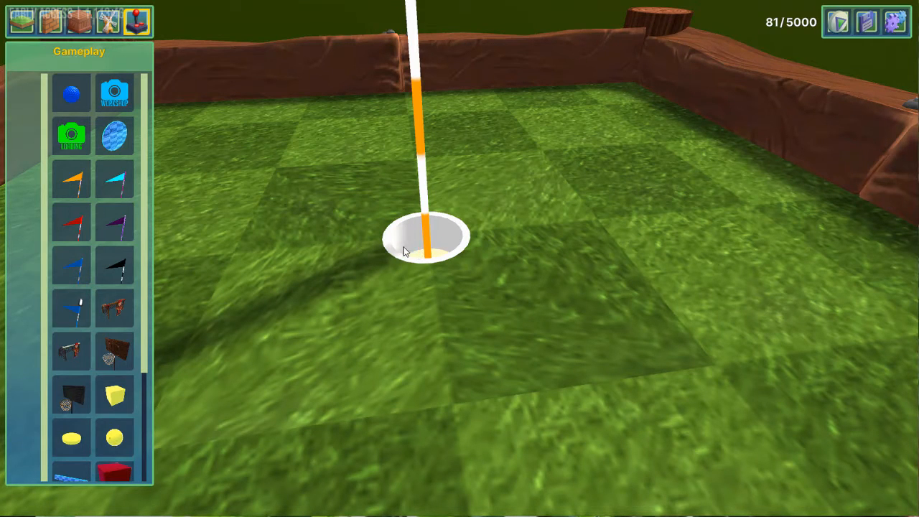
pyautogui.press('s')
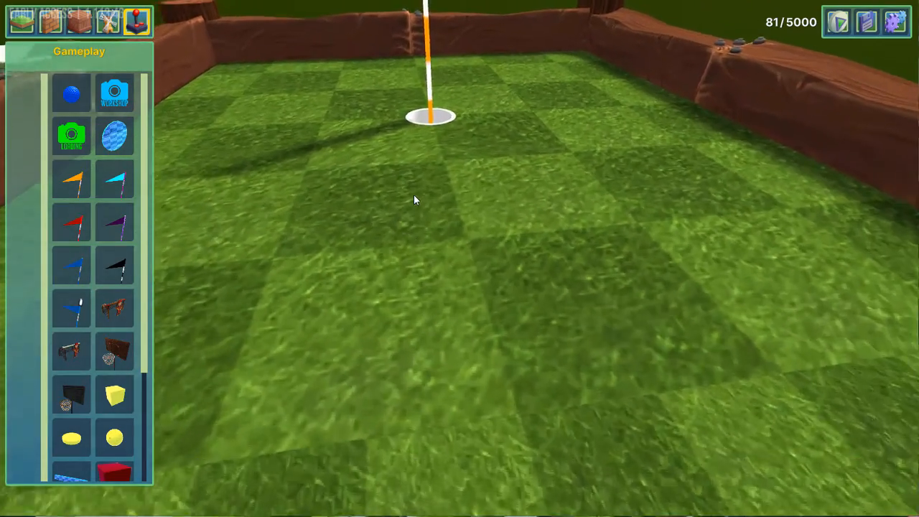
pyautogui.press('w')
pyautogui.press('q')
pyautogui.press('e')
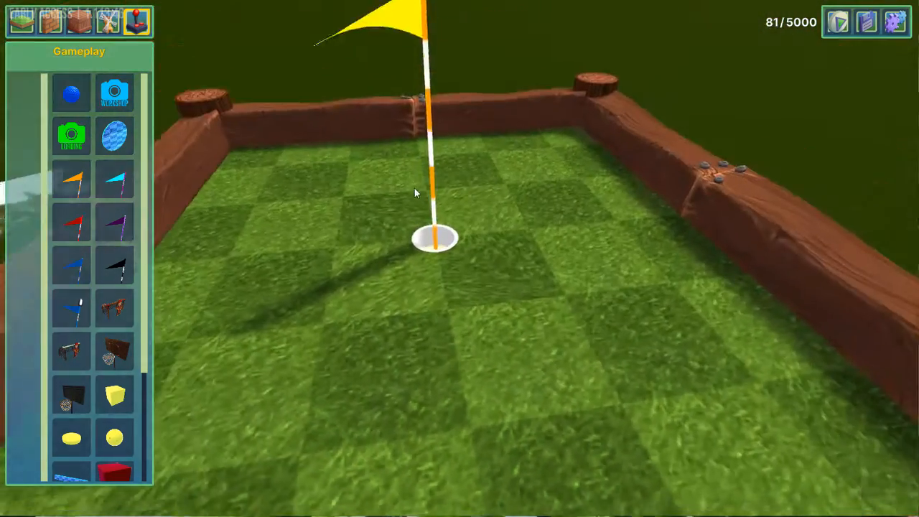
pyautogui.press('s')
# Raise the orange flag to Y 5, then lower it back into the golf hole at Y 4
pyautogui.click(436, 237)
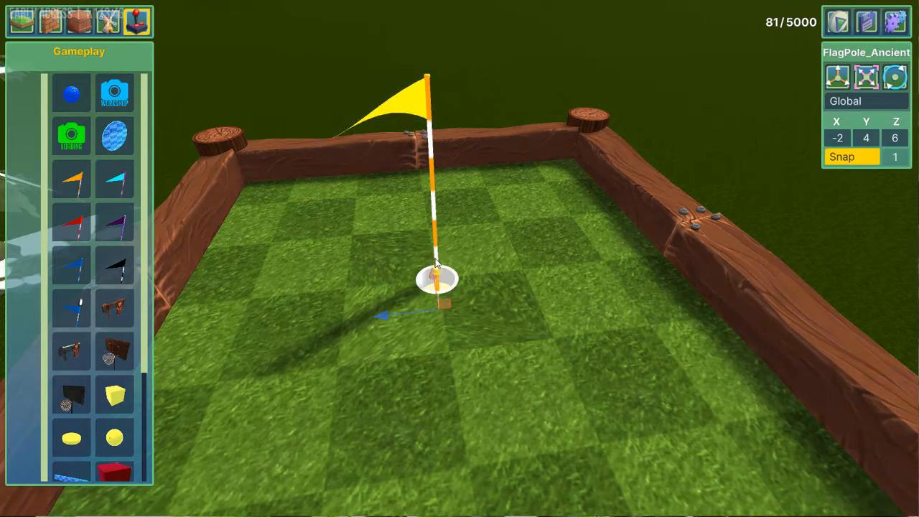
pyautogui.moveTo(437, 264); pyautogui.dragTo(435, 204)
pyautogui.press('s')
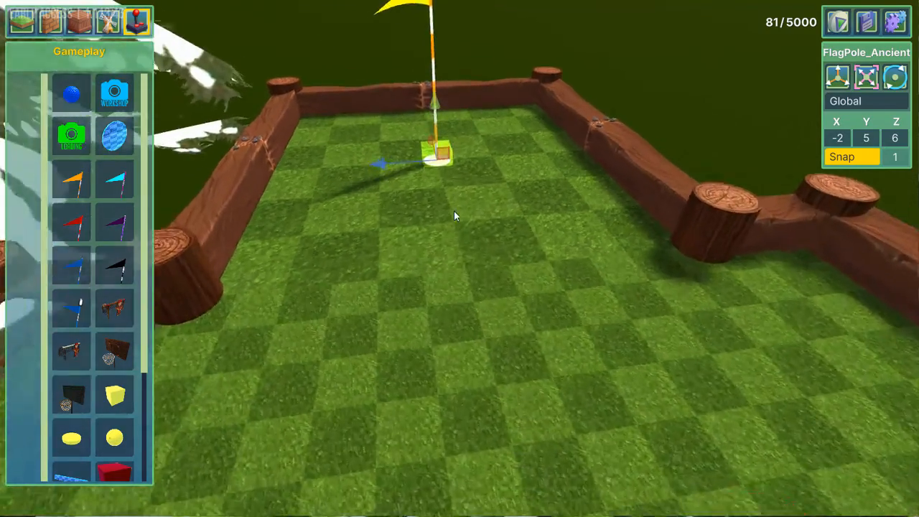
pyautogui.press('w')
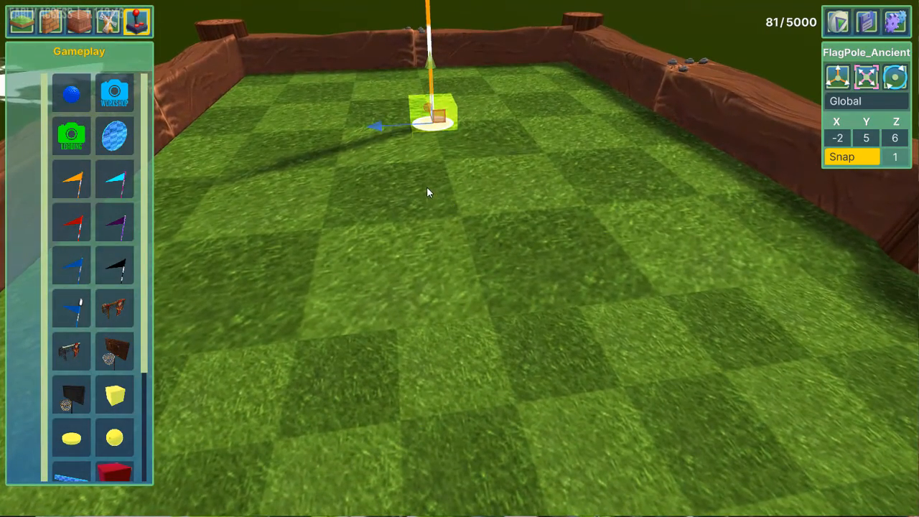
pyautogui.press('w')
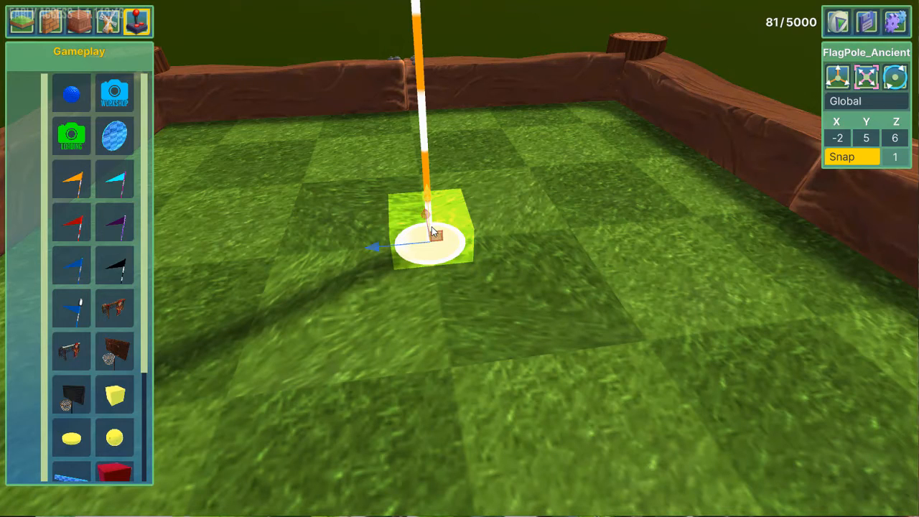
pyautogui.moveTo(433, 232); pyautogui.dragTo(423, 277)
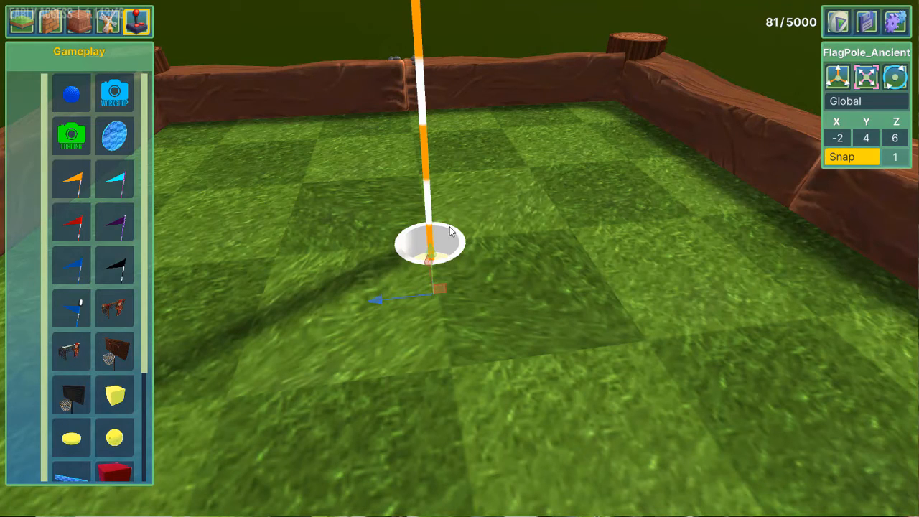
# Delete the floor piece containing the golf hole and the orange flag standing in it
pyautogui.moveTo(359, 334); pyautogui.dragTo(354, 122, button='right')
pyautogui.press('s')
pyautogui.press('s')
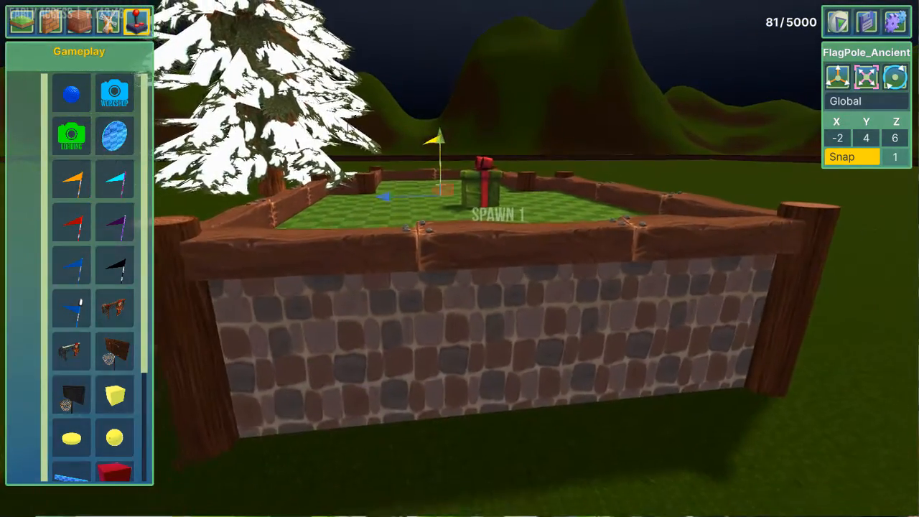
pyautogui.press('w')
pyautogui.press('w')
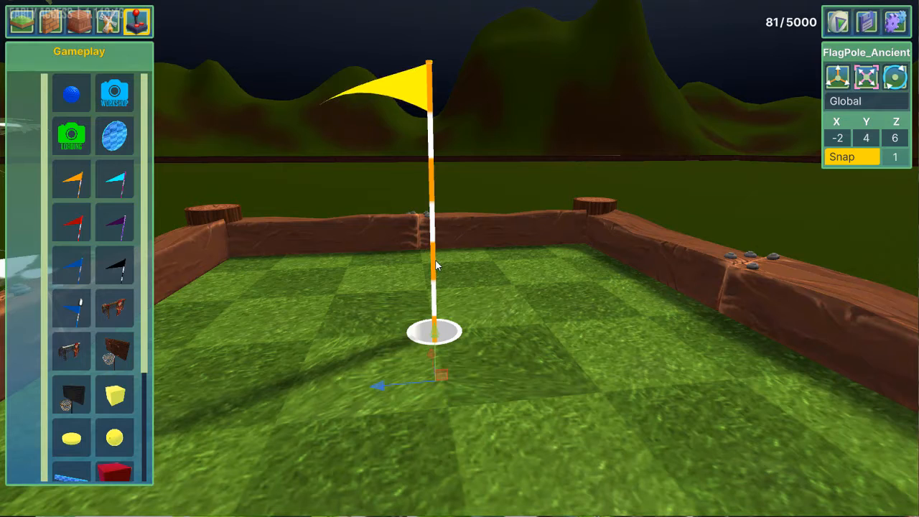
pyautogui.click(436, 262)
pyautogui.press('Delete')
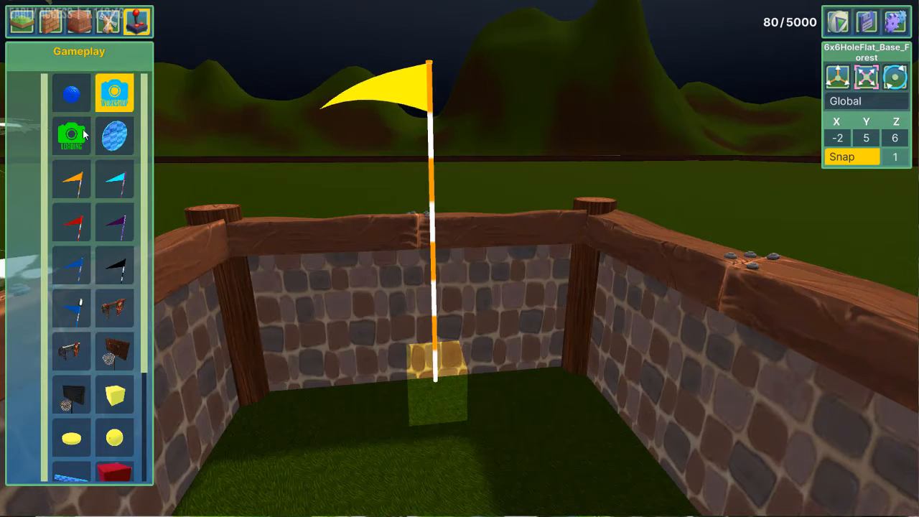
pyautogui.click(441, 395)
pyautogui.press('Delete')
# Place an invisible hole disk where the flag stood, at X -2, Y 4, Z 6
pyautogui.click(72, 438)
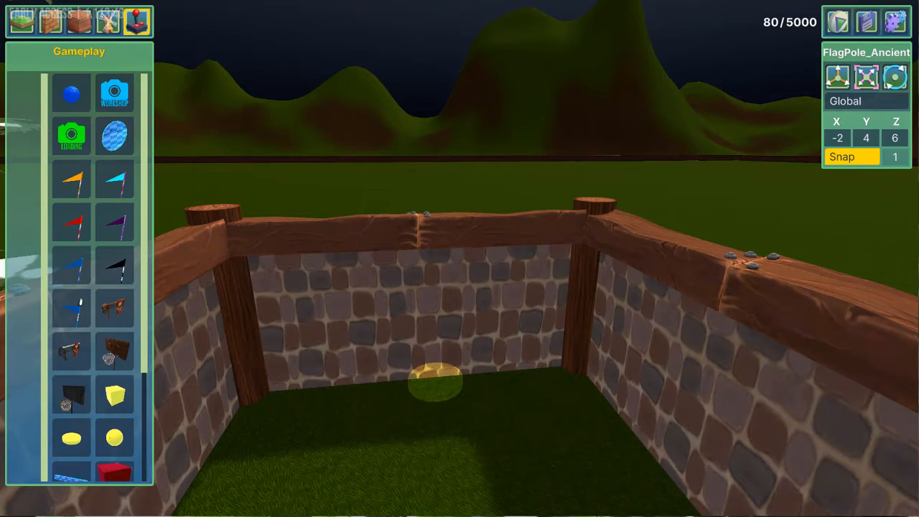
pyautogui.click(439, 472)
pyautogui.press('s')
pyautogui.press('e')
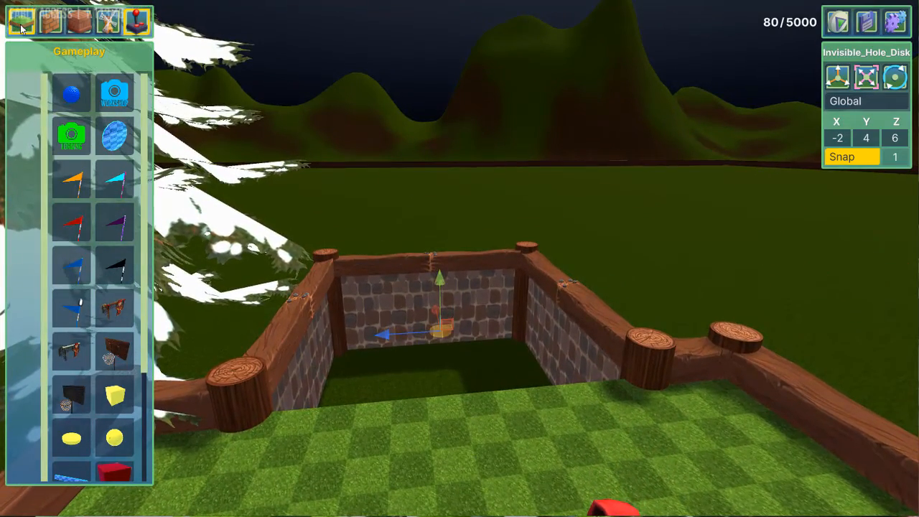
# Add the Forest 6x6 flat floor with a hole above the invisible disk, at X -2, Y 5, Z 6
pyautogui.click(21, 27)
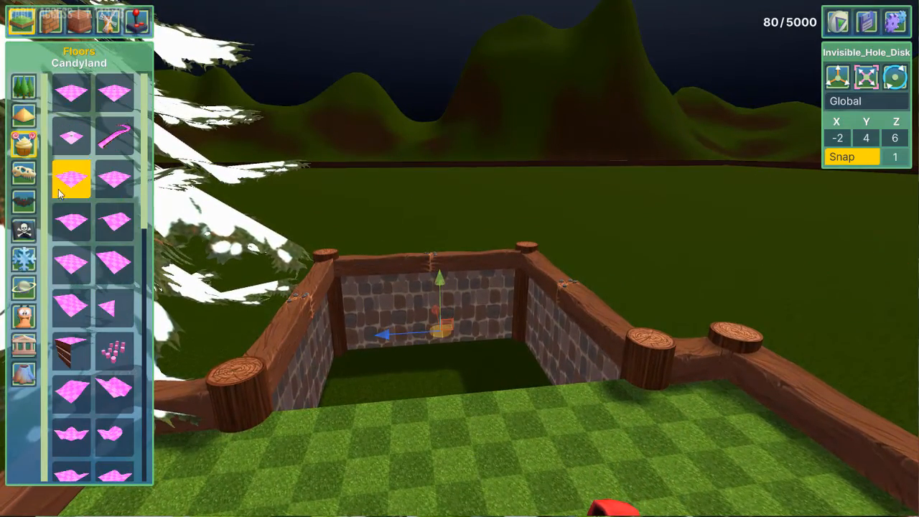
pyautogui.click(22, 88)
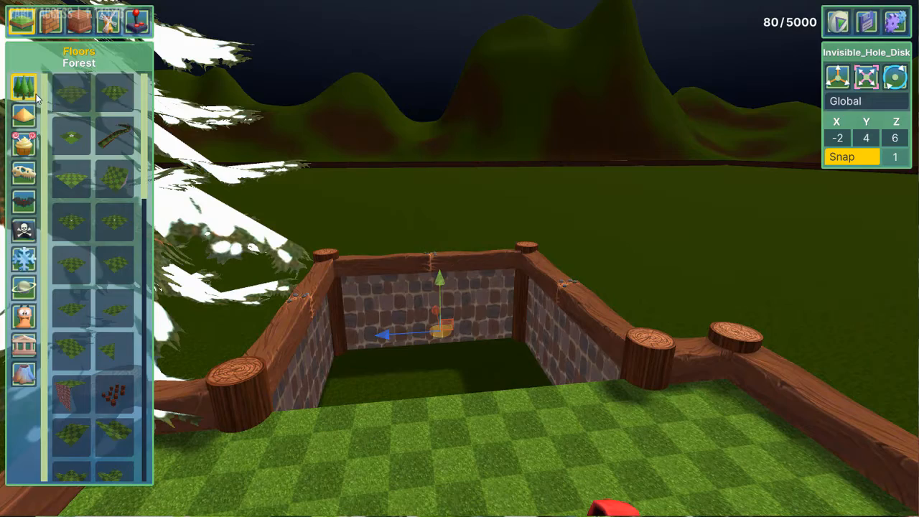
pyautogui.click(115, 92)
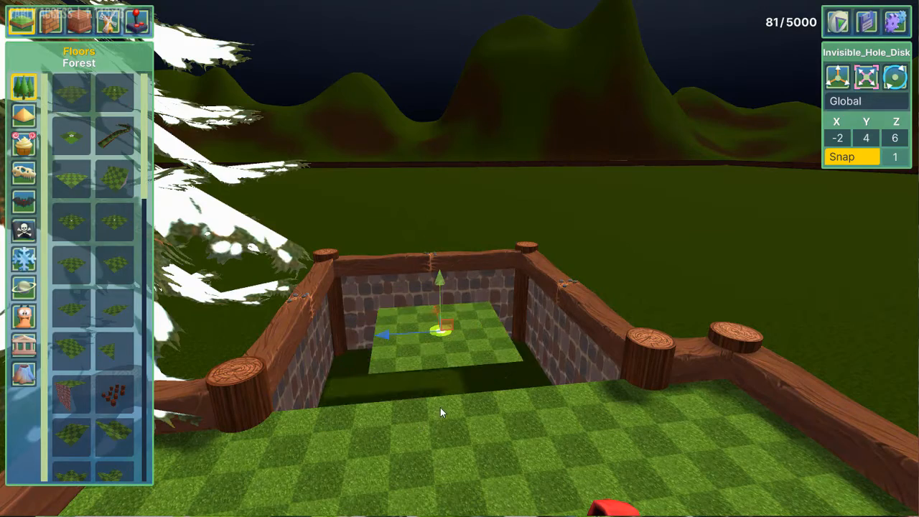
pyautogui.click(440, 407)
# Select the invisible disk inside the golf hole and examine how deep it sits
pyautogui.press('w')
pyautogui.moveTo(440, 407); pyautogui.dragTo(498, 494, button='right')
pyautogui.press('w')
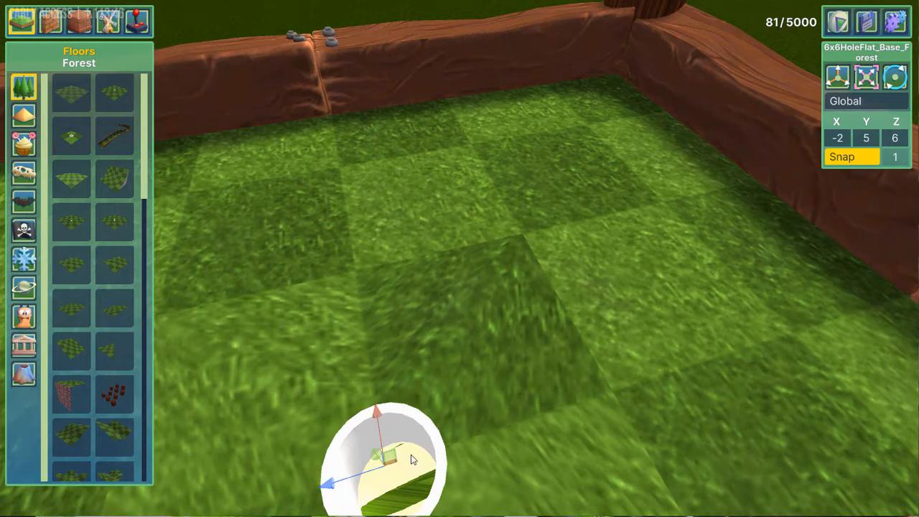
pyautogui.click(415, 463)
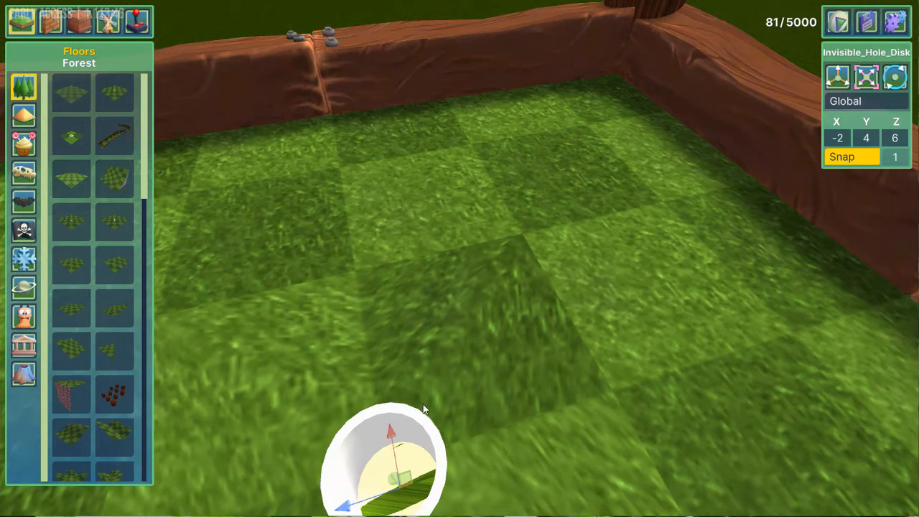
pyautogui.press('s')
pyautogui.press('w')
pyautogui.press('s')
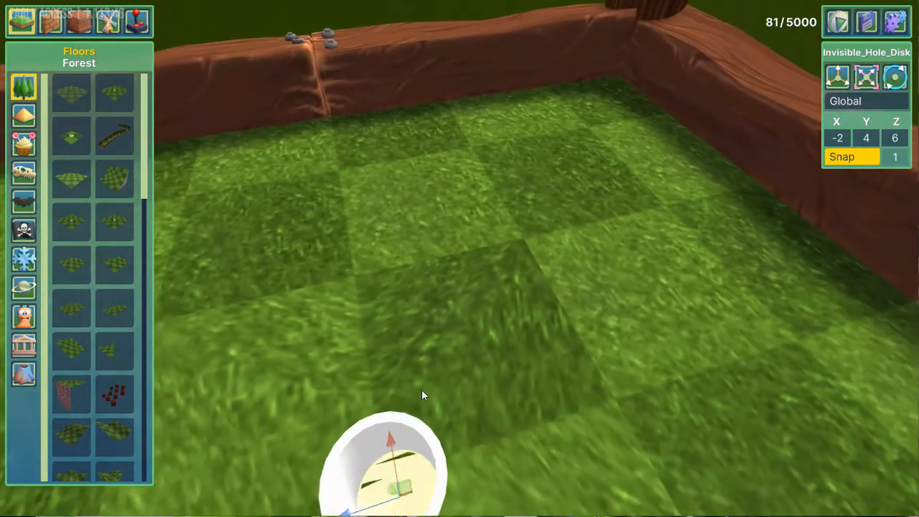
pyautogui.press('s')
pyautogui.moveTo(402, 453); pyautogui.dragTo(418, 495, button='right')
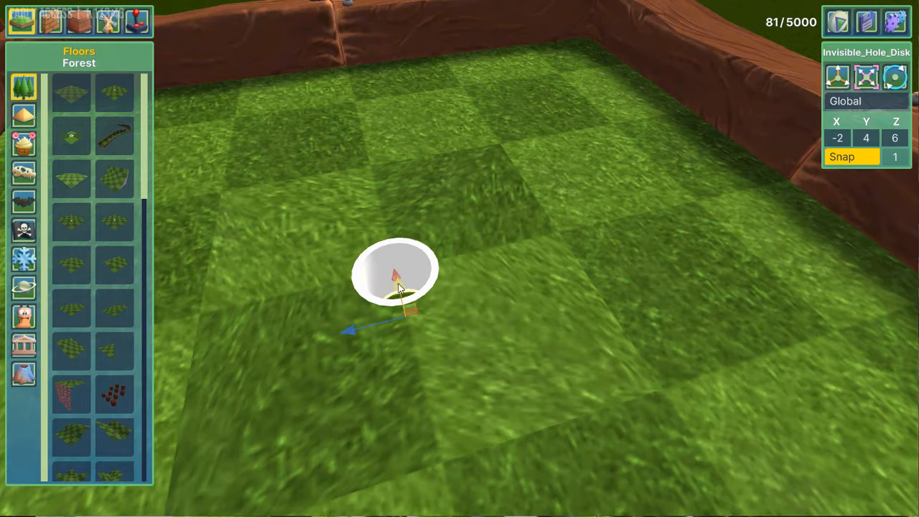
# Raise the invisible hole disk to Y 5 at the green's surface and lower it back to Y 4
pyautogui.moveTo(390, 253); pyautogui.dragTo(384, 208)
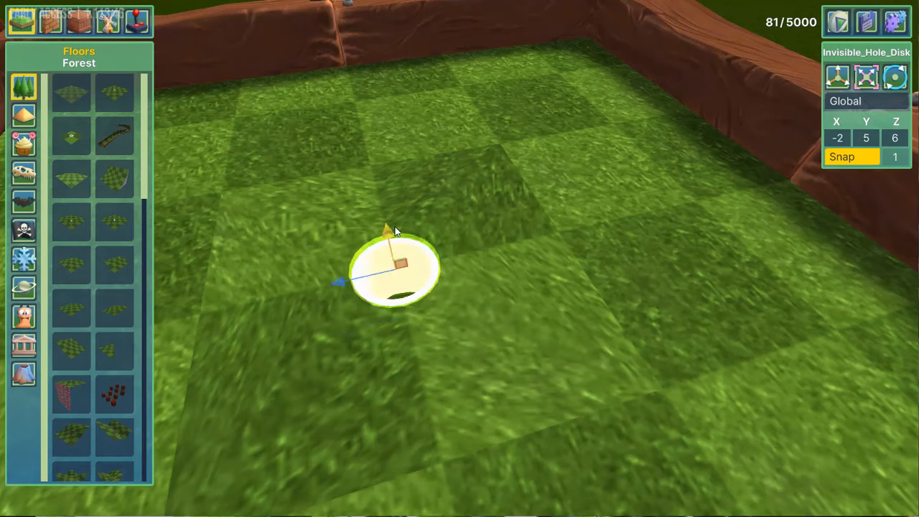
pyautogui.press('q')
pyautogui.moveTo(390, 216); pyautogui.dragTo(363, 44, button='right')
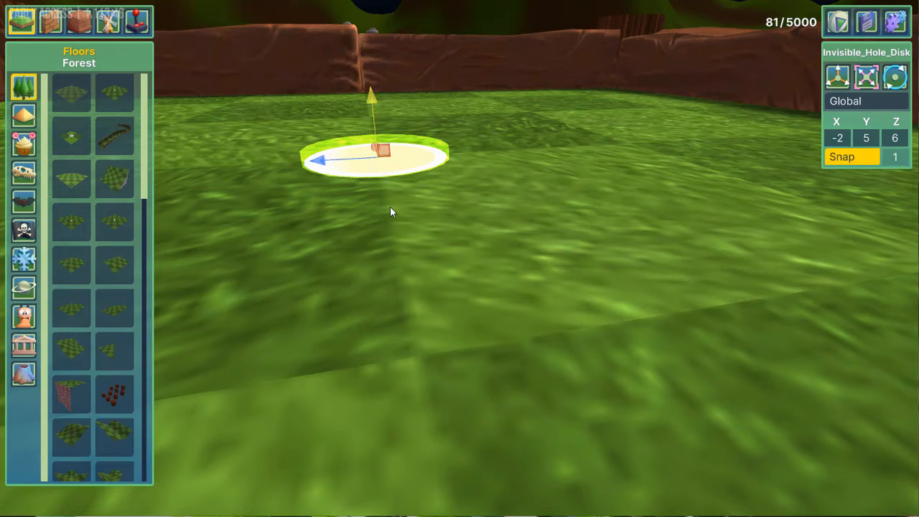
pyautogui.moveTo(377, 95); pyautogui.dragTo(386, 346)
pyautogui.moveTo(381, 209); pyautogui.dragTo(379, 173)
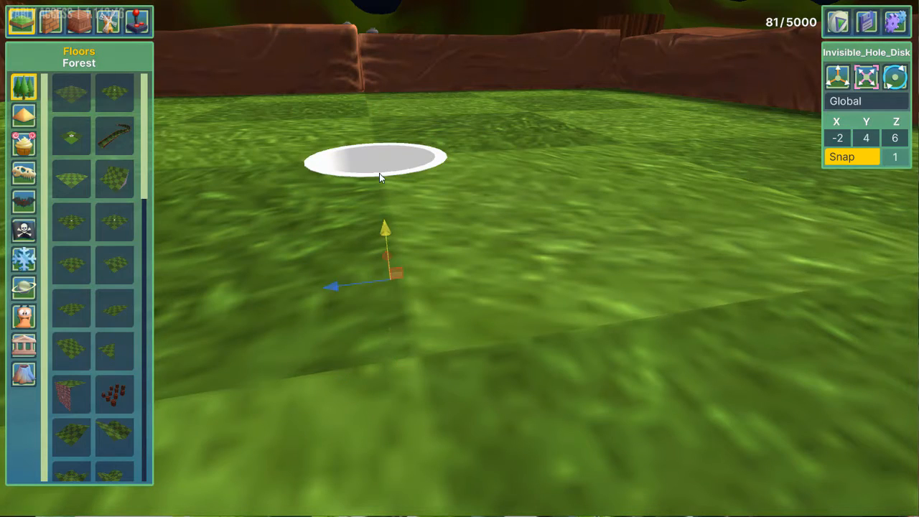
# Turn off snapping and move the invisible disk up inside the hole to X -1.92, Y 4.51
pyautogui.press('w')
pyautogui.moveTo(379, 173); pyautogui.dragTo(409, 363, button='right')
pyautogui.press('s')
pyautogui.press('e')
pyautogui.press('w')
pyautogui.press('s')
pyautogui.press('w')
pyautogui.press('s')
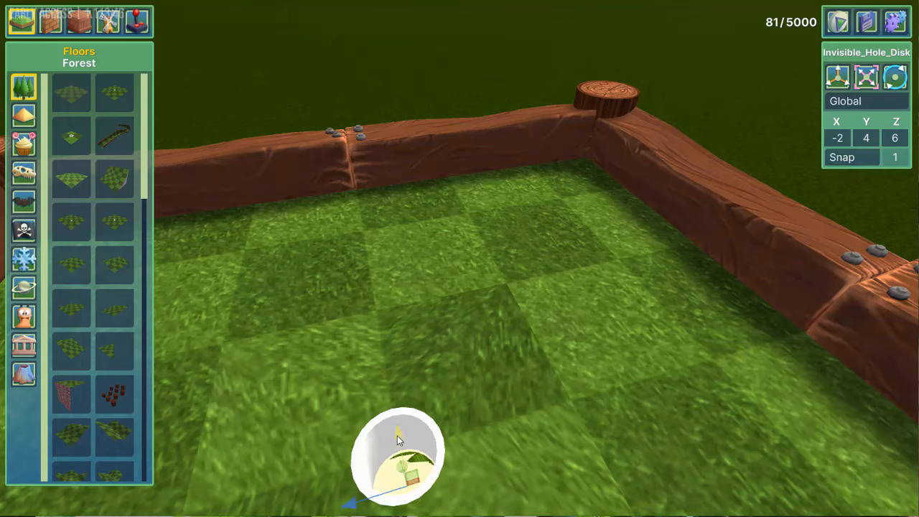
pyautogui.moveTo(399, 440)
pyautogui.mouseDown()
pyautogui.moveTo(390, 421)
pyautogui.moveTo(400, 449)
pyautogui.moveTo(393, 430)
pyautogui.moveTo(397, 439)
pyautogui.mouseUp()
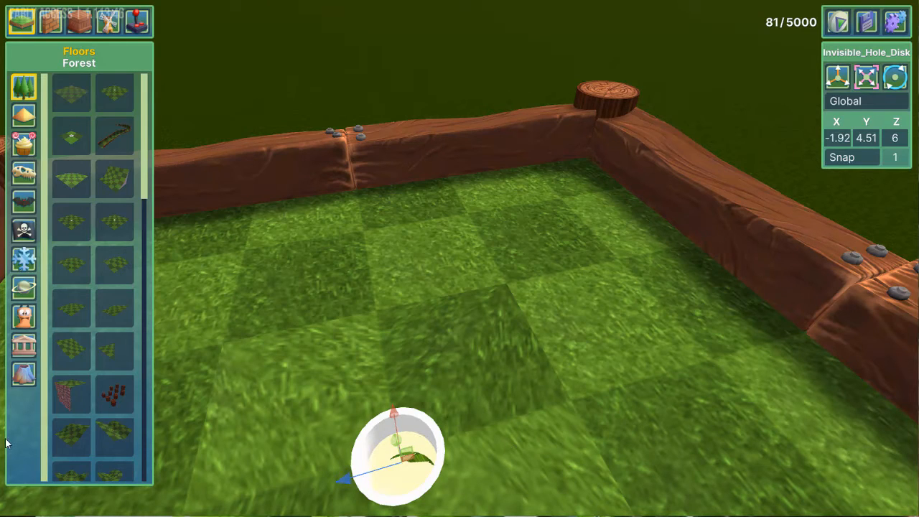
# Add a circular flag target from the gameplay objects near the end of the green
pyautogui.click(136, 22)
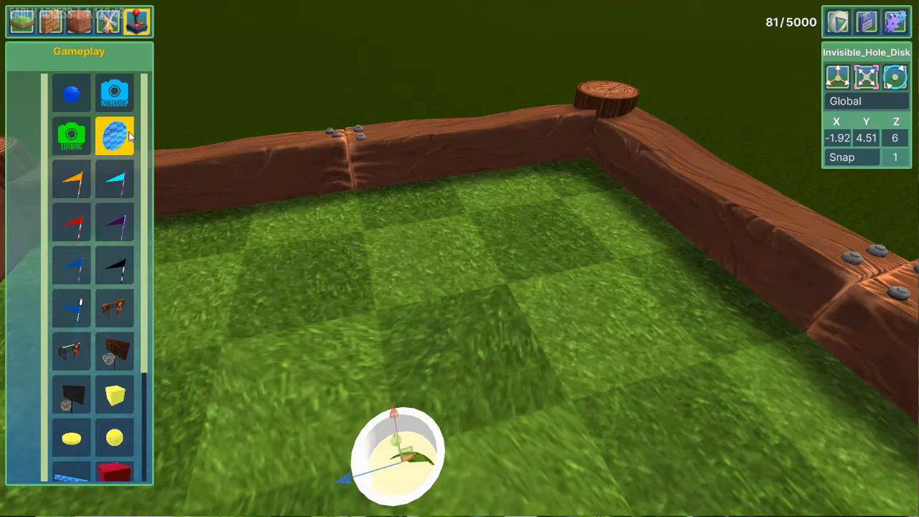
pyautogui.click(123, 136)
pyautogui.press('s')
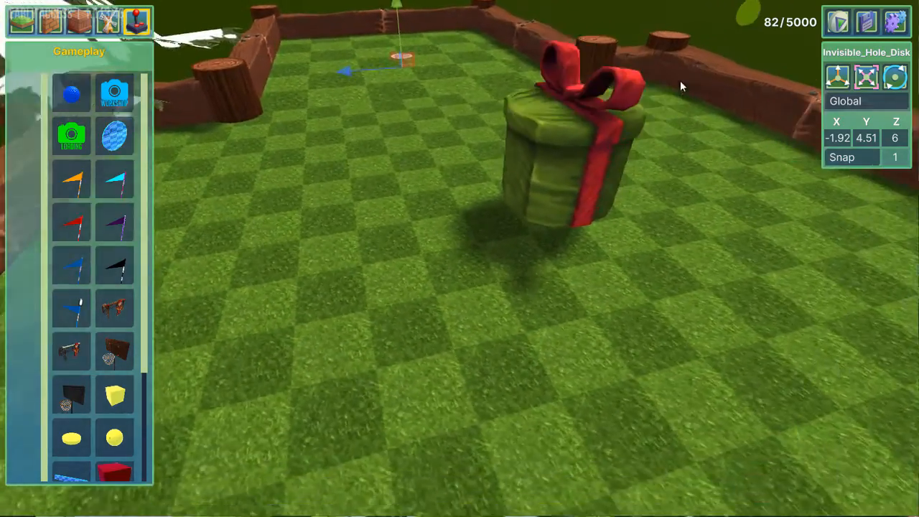
pyautogui.press('w')
pyautogui.moveTo(680, 81); pyautogui.dragTo(639, 355, button='right')
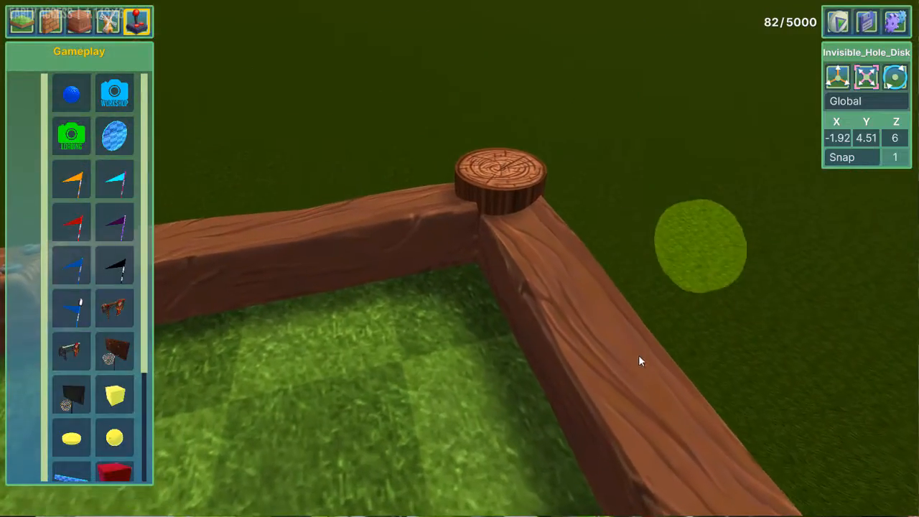
# Lower the circular flag target beside the wooden wall to Y 6 and delete it
pyautogui.click(707, 271)
pyautogui.click(707, 272)
pyautogui.press('s')
pyautogui.moveTo(708, 271); pyautogui.dragTo(414, 119, button='right')
pyautogui.press('w')
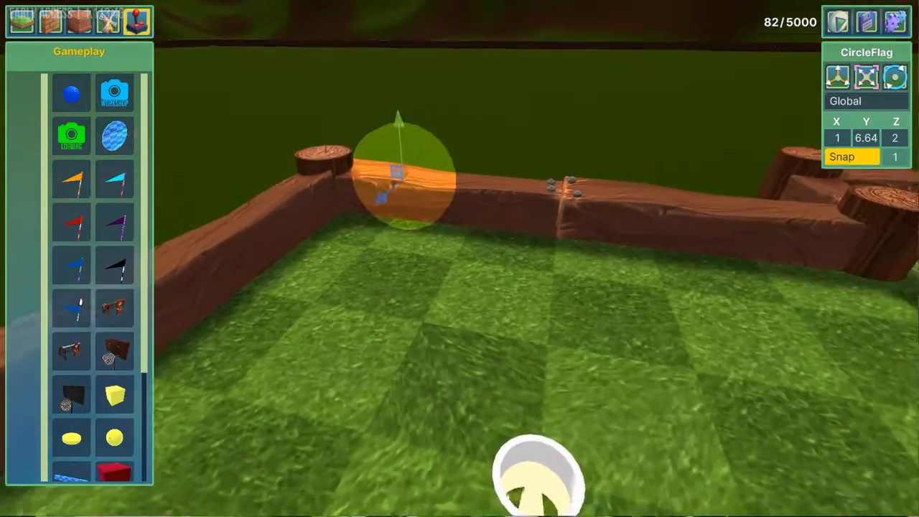
pyautogui.moveTo(405, 181); pyautogui.dragTo(426, 259)
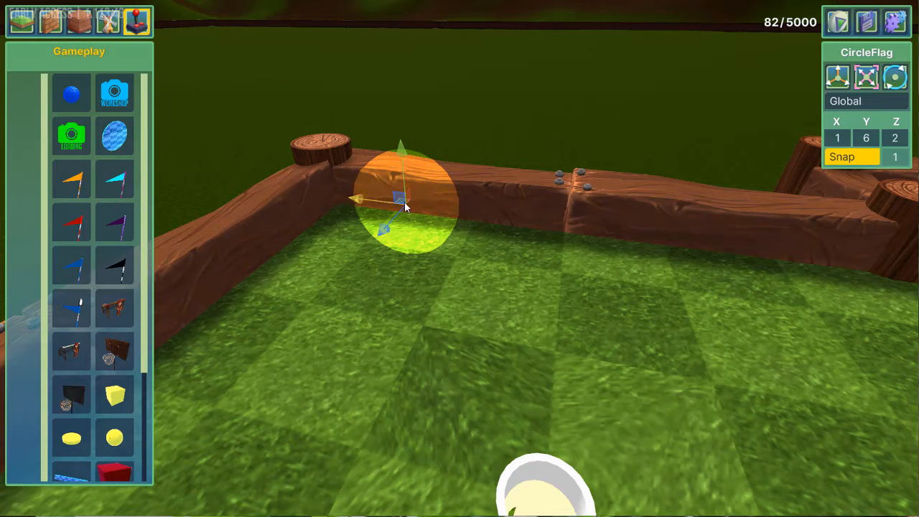
pyautogui.press('Delete')
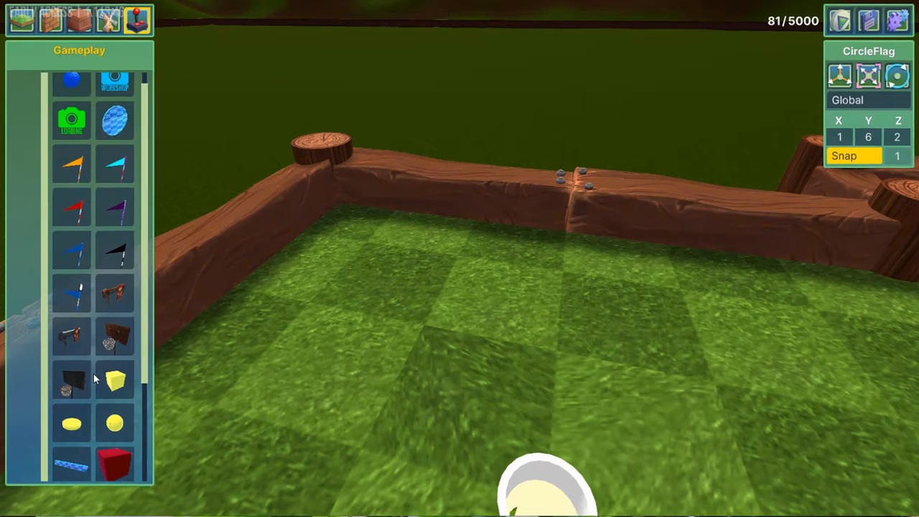
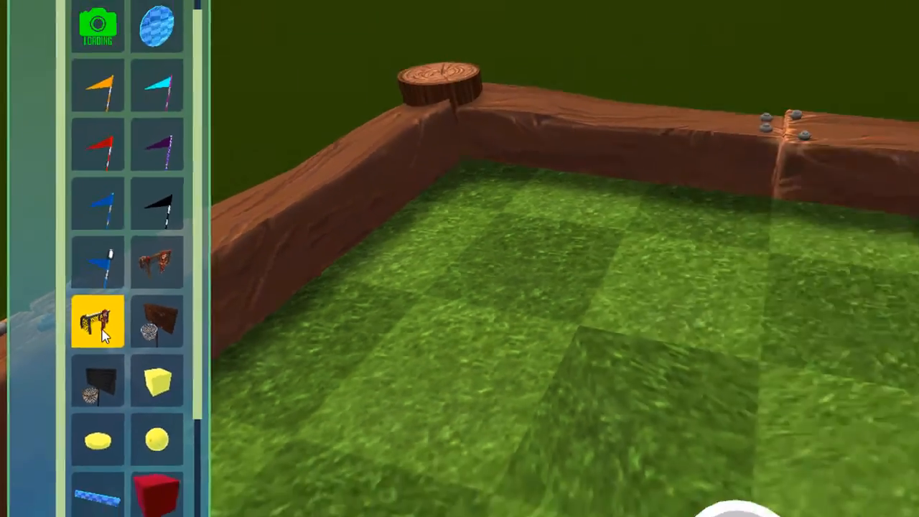
# Place a hockey goal with a goalie on the green beside the golf hole, at X -5, Y 5, Z 3
pyautogui.click(102, 334)
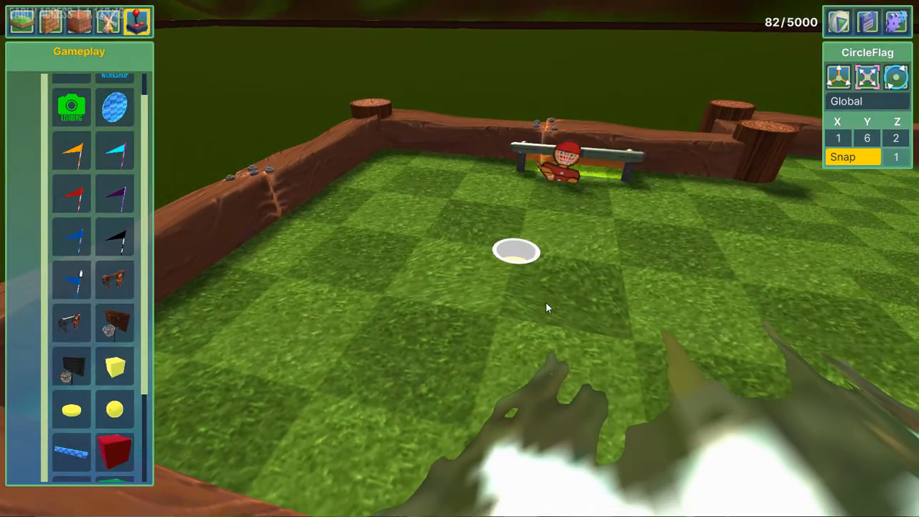
pyautogui.click(616, 190)
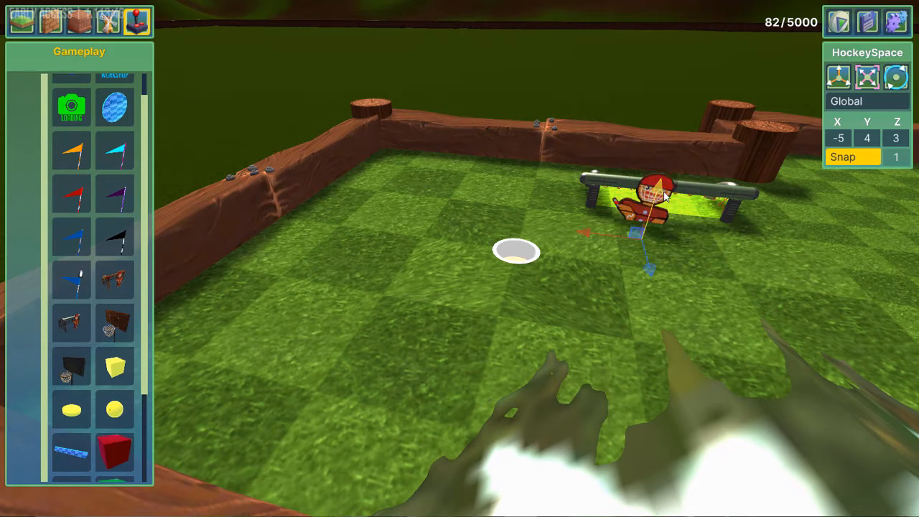
pyautogui.moveTo(661, 155)
pyautogui.mouseDown()
pyautogui.moveTo(664, 93)
pyautogui.moveTo(646, 162)
pyautogui.mouseUp()
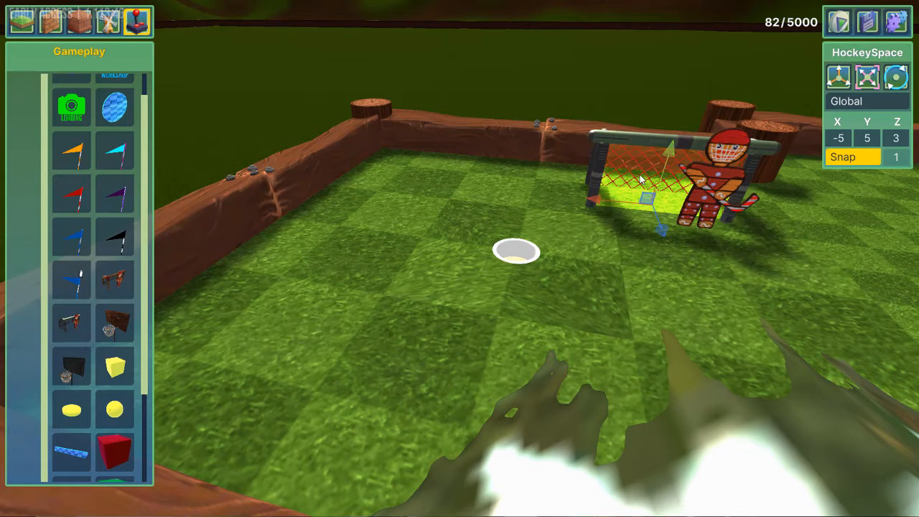
# Delete the hockey goal with the goalie beside the golf hole
pyautogui.press('d')
pyautogui.press('w')
pyautogui.press('s')
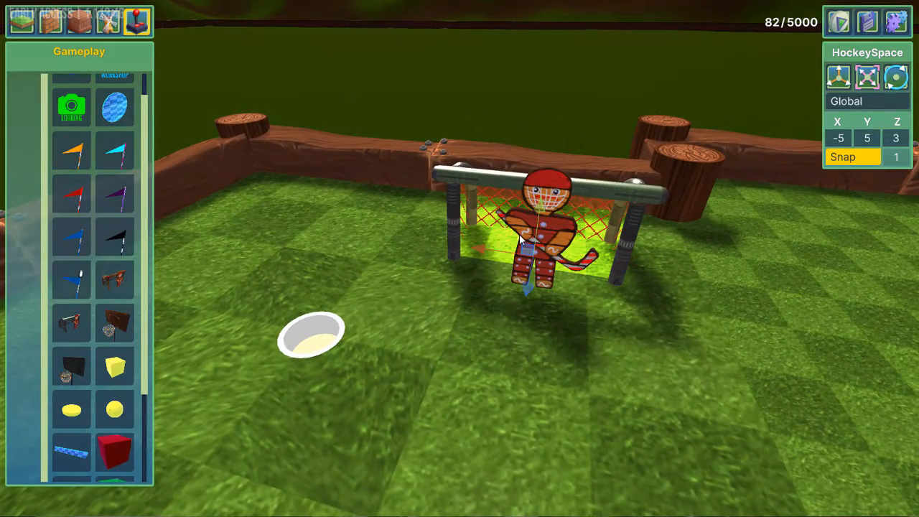
pyautogui.press('Delete')
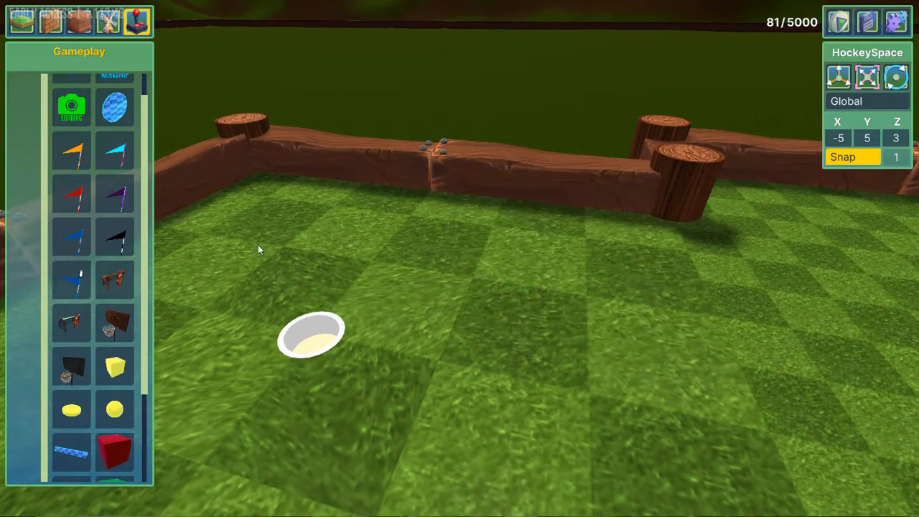
# Place a wooden basketball hoop on the green beside the golf hole and raise it to X -6, Y 8, Z 4
pyautogui.click(113, 278)
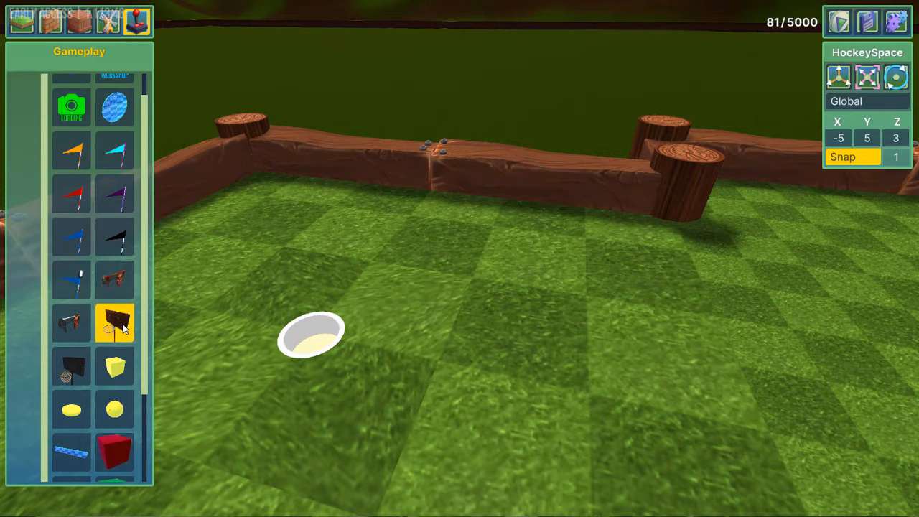
pyautogui.moveTo(421, 277); pyautogui.dragTo(534, 459)
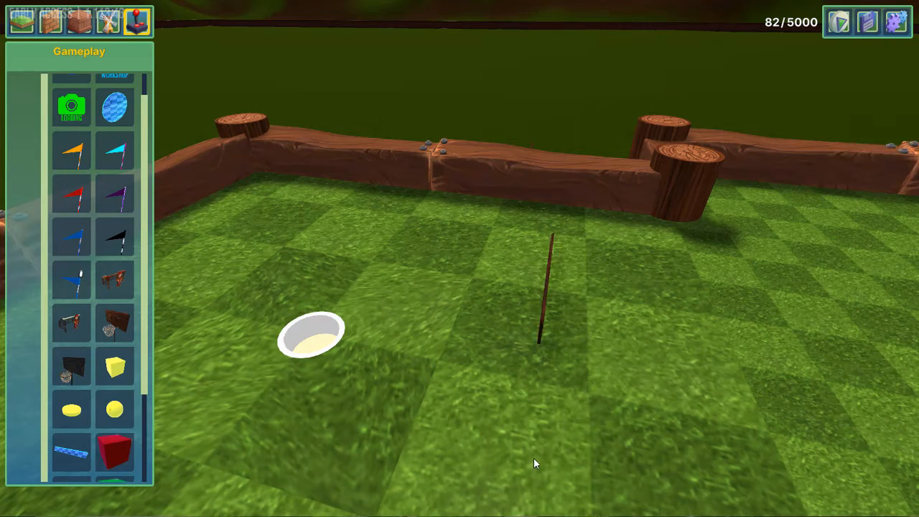
pyautogui.press('d')
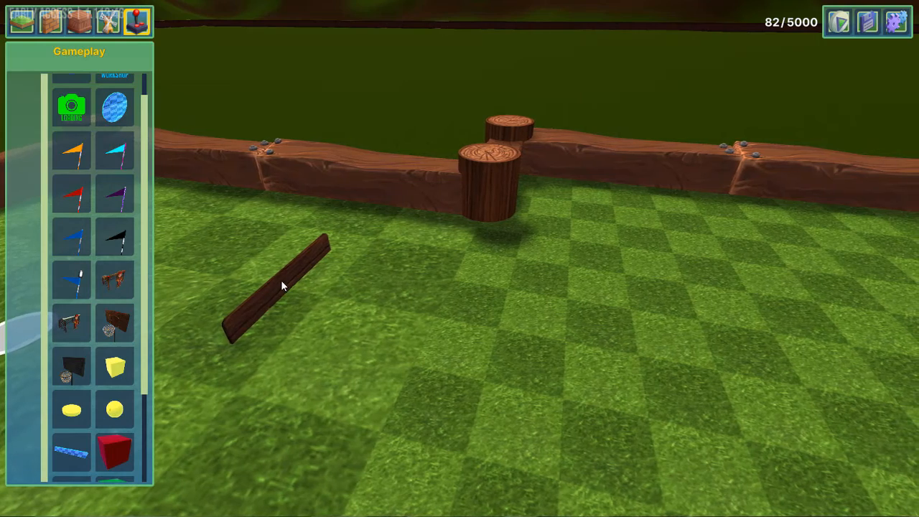
pyautogui.click(280, 280)
pyautogui.moveTo(321, 292); pyautogui.dragTo(230, 47)
pyautogui.moveTo(224, 10); pyautogui.dragTo(225, 8)
# Look over the wooden basketball hoop and delete it from the green
pyautogui.press('w')
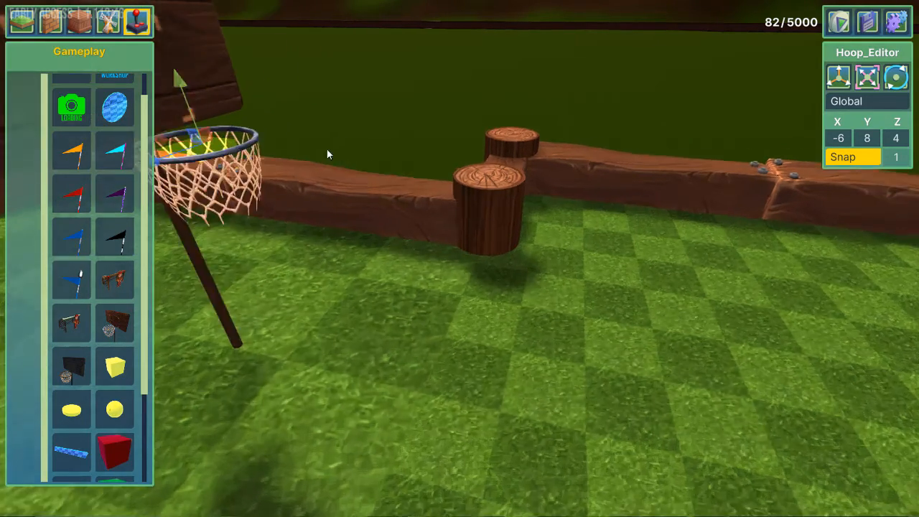
pyautogui.press('a')
pyautogui.press('s')
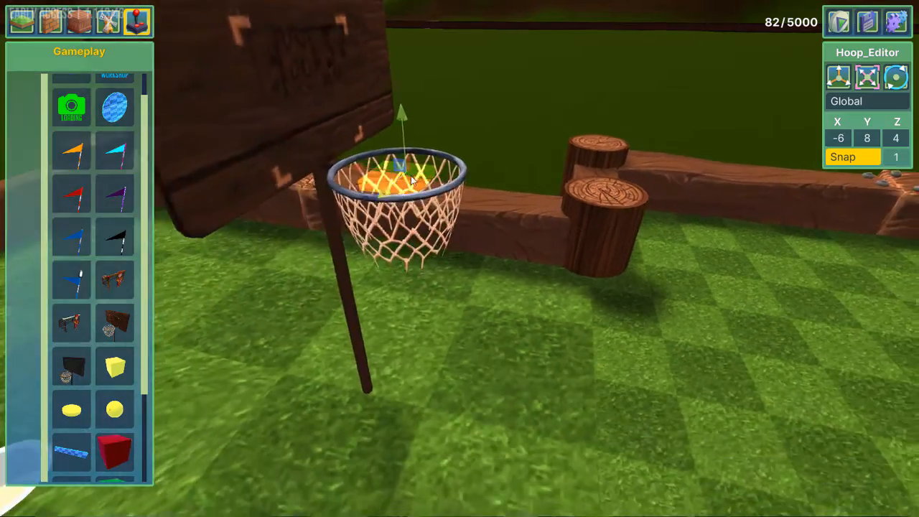
pyautogui.press('w')
pyautogui.press('s')
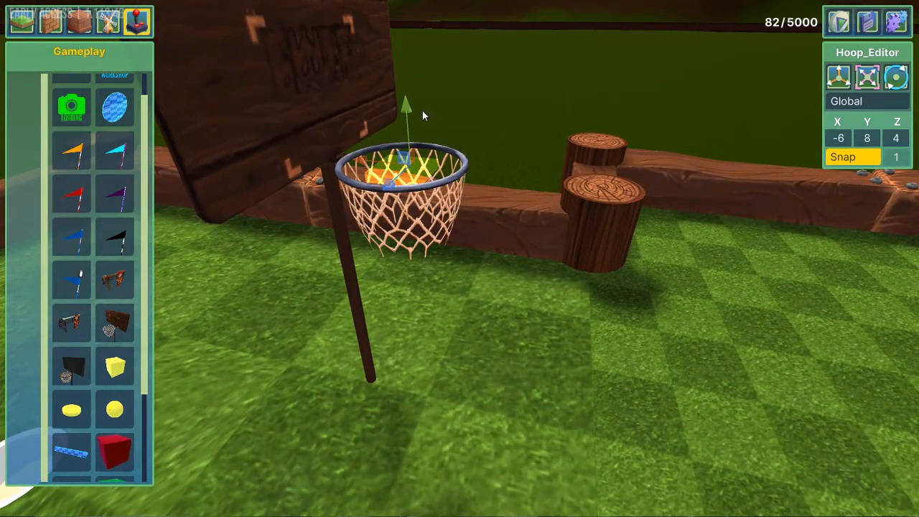
pyautogui.press('Delete')
# Place a lava block from the gameplay objects just outside the wooden wall near the golf hole
pyautogui.scroll(-3, 94, 323)
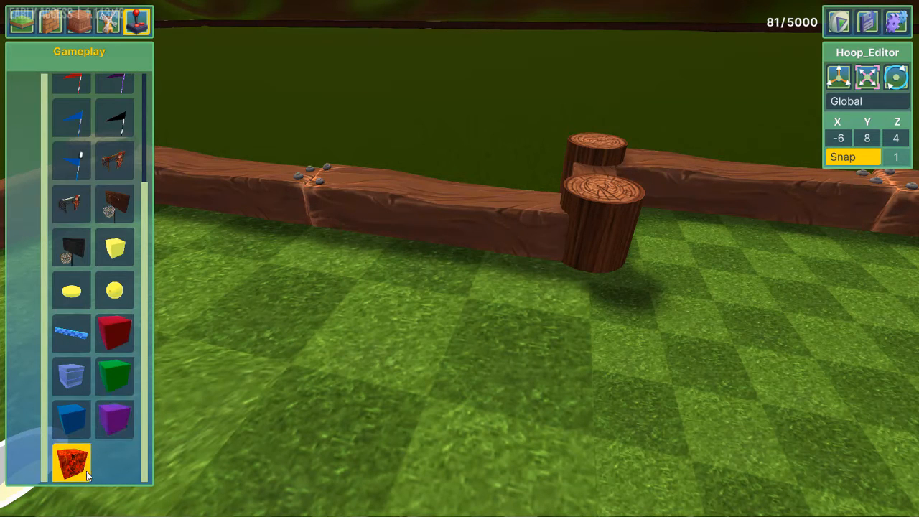
pyautogui.press('a')
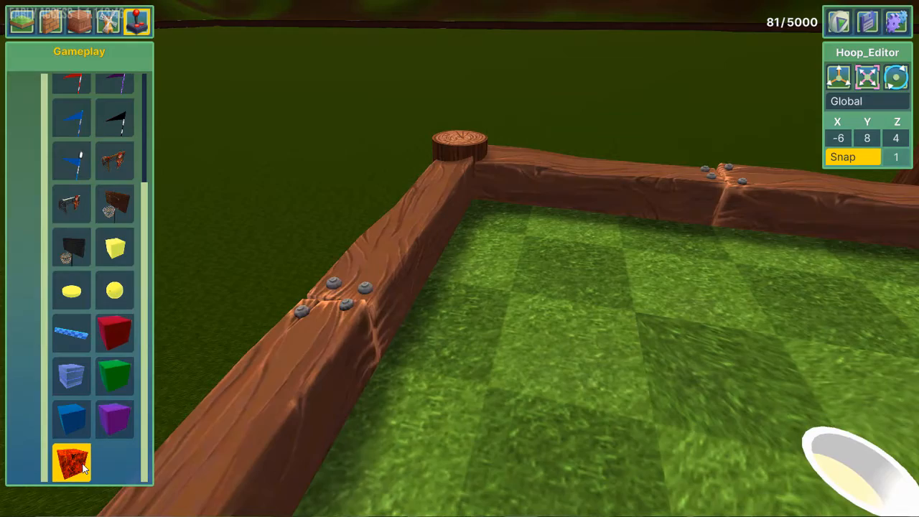
pyautogui.moveTo(80, 470); pyautogui.dragTo(425, 463)
pyautogui.press('s')
pyautogui.press('e')
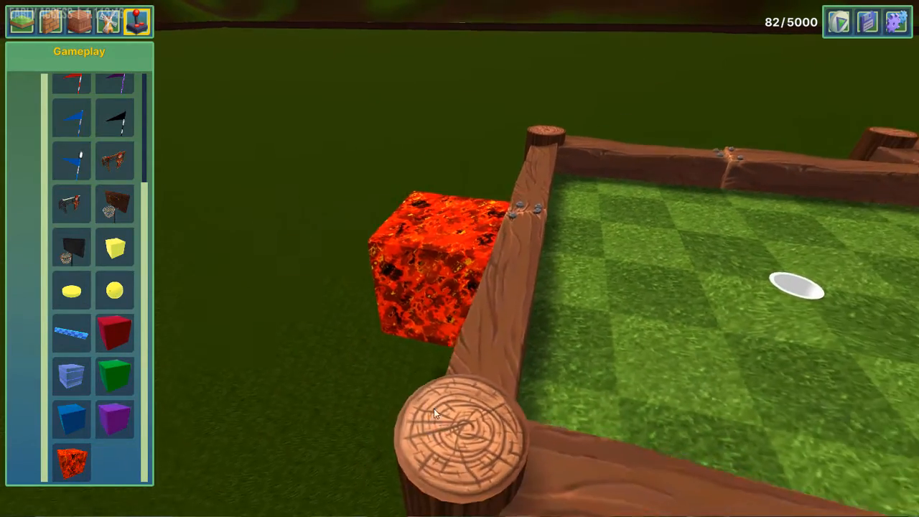
# Enlarge the lava block and position it at X 9, Y 3, Z 6 to fill the area beyond the green's end
pyautogui.click(429, 347)
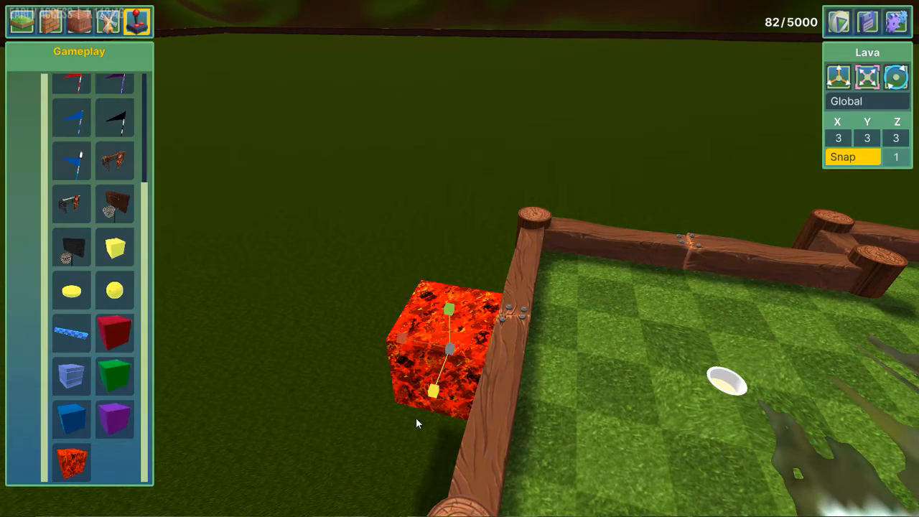
pyautogui.moveTo(416, 420); pyautogui.dragTo(394, 457)
pyautogui.moveTo(393, 456); pyautogui.dragTo(385, 471)
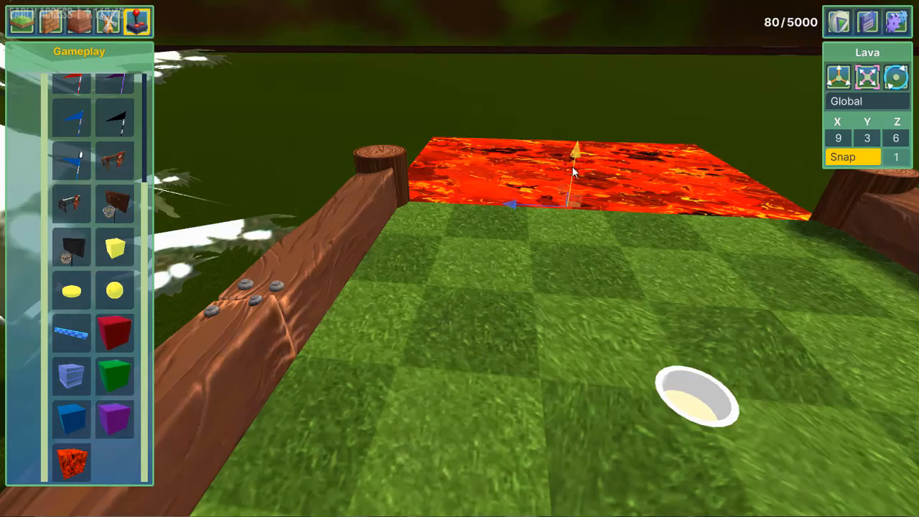
# Duplicate the forest wall end log at the green's corner and move the copy to the lava's outer corner at X 14, Y 5, Z 0
pyautogui.press('w')
pyautogui.moveTo(662, 149); pyautogui.dragTo(862, 205, button='right')
pyautogui.press('w')
pyautogui.press('s')
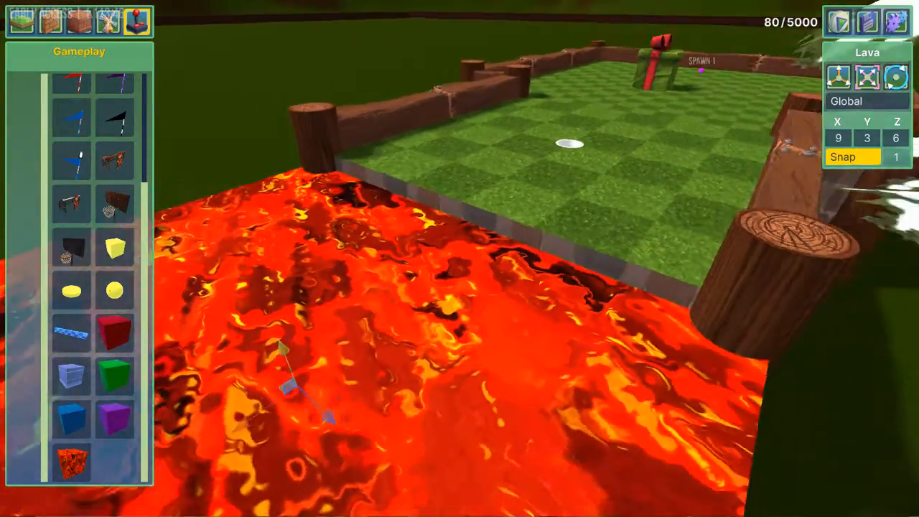
pyautogui.press('s')
pyautogui.moveTo(531, 97); pyautogui.dragTo(469, 88, button='right')
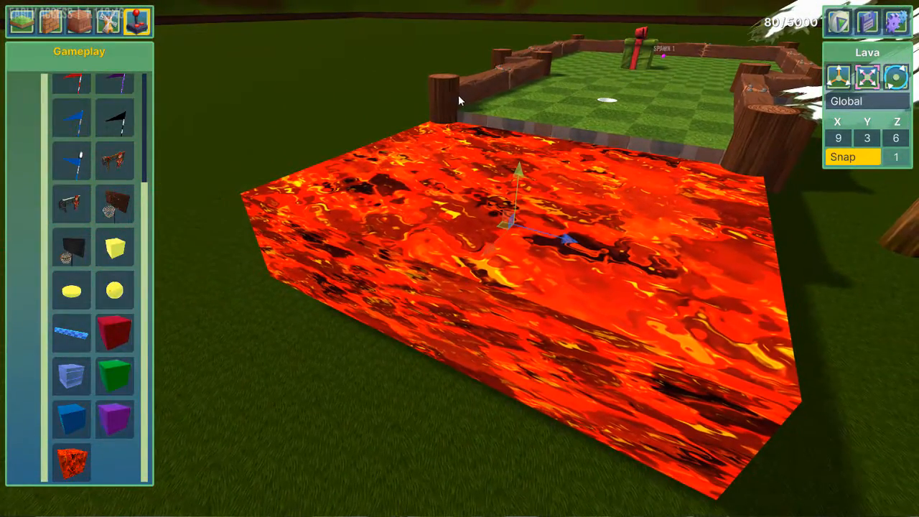
pyautogui.click(449, 96)
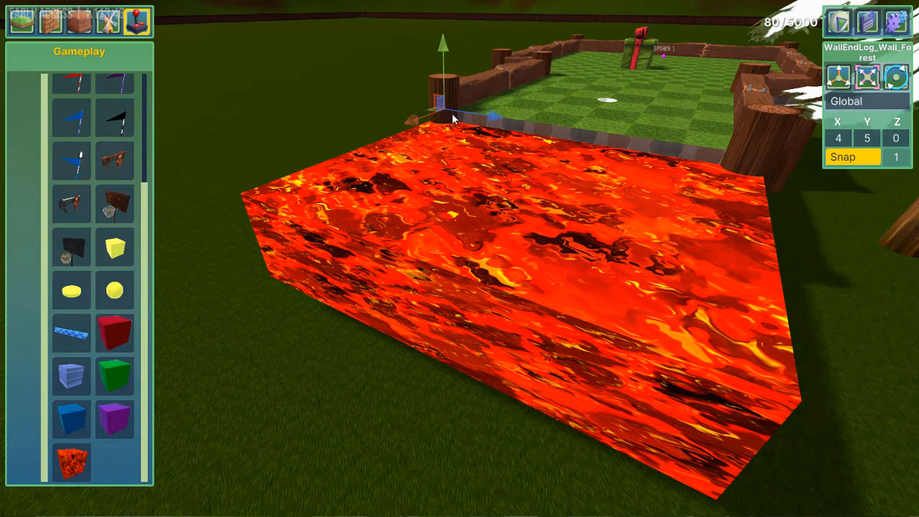
pyautogui.hotkey('ctrl', 'd')
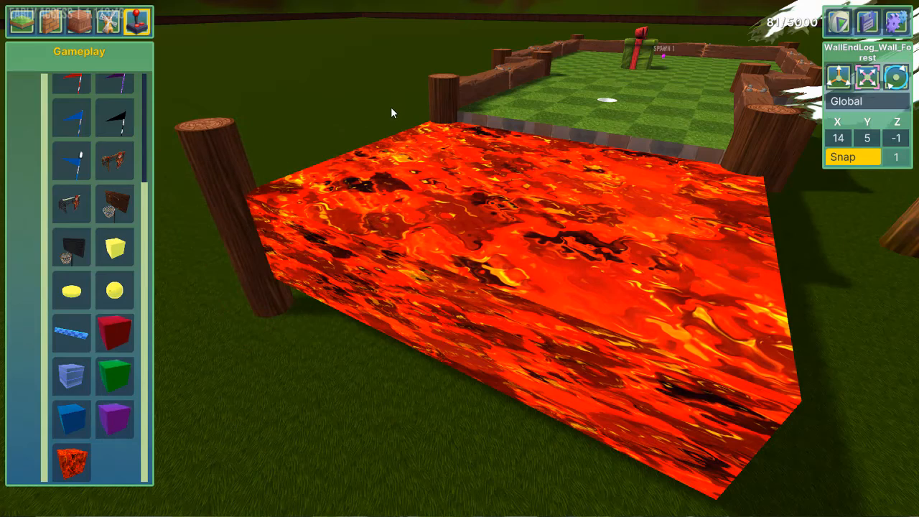
pyautogui.press('alt')
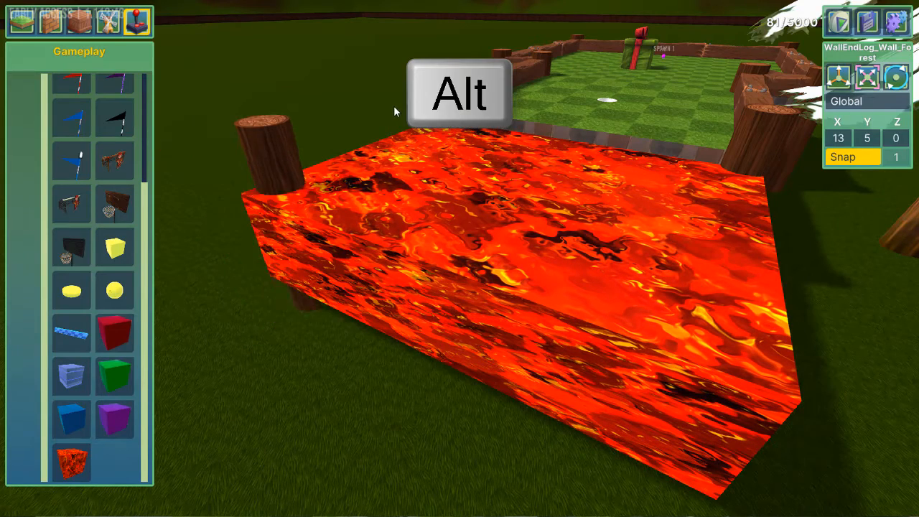
pyautogui.press('shift')
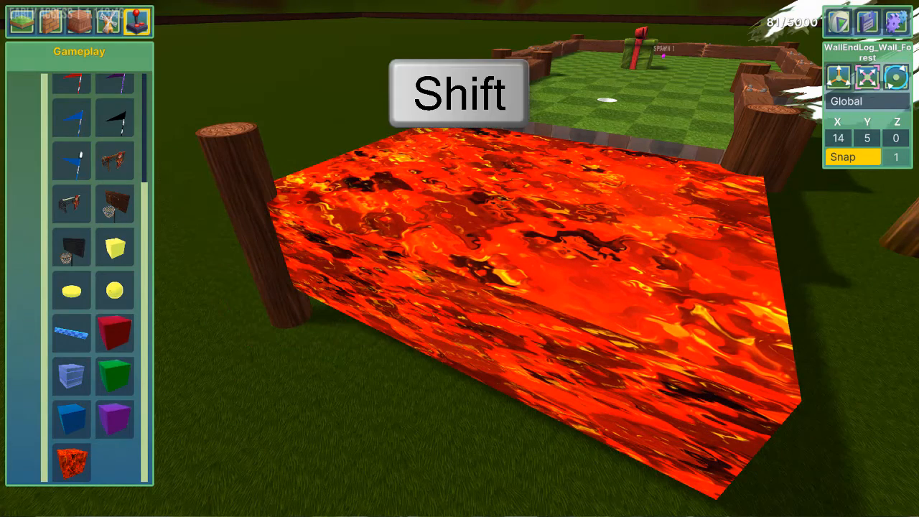
# Delete the extra forest wall end log where the green meets the lava, at X 4, Y 5, Z 0
pyautogui.moveTo(438, 90); pyautogui.dragTo(439, 90, button='right')
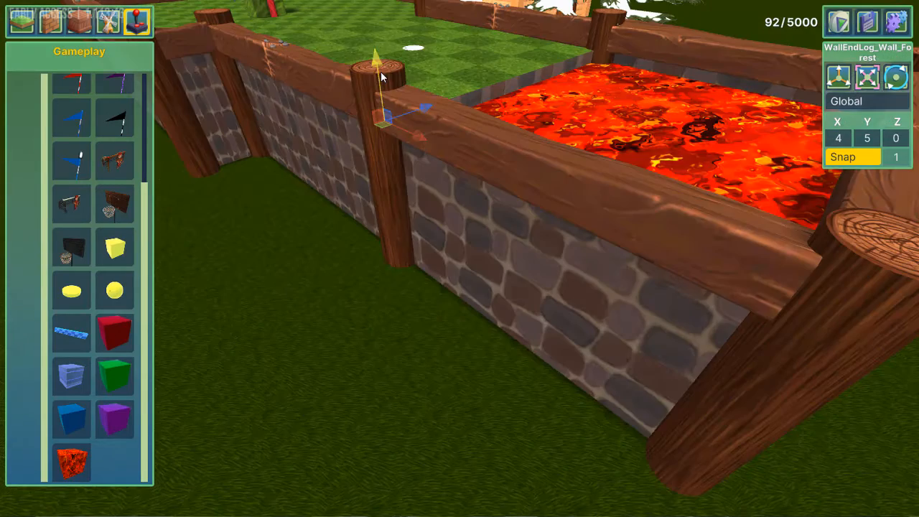
pyautogui.press('Delete')
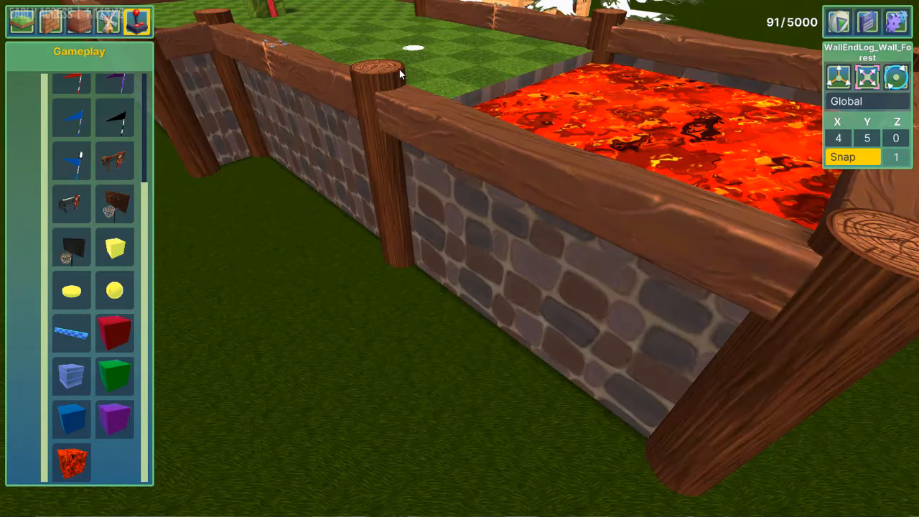
# Turn off snapping and shift the two stone foundation walls at the lava's outer end outward to X 14.02
pyautogui.moveTo(399, 69); pyautogui.dragTo(703, 82, button='right')
pyautogui.press('s')
pyautogui.press('a')
pyautogui.press('w')
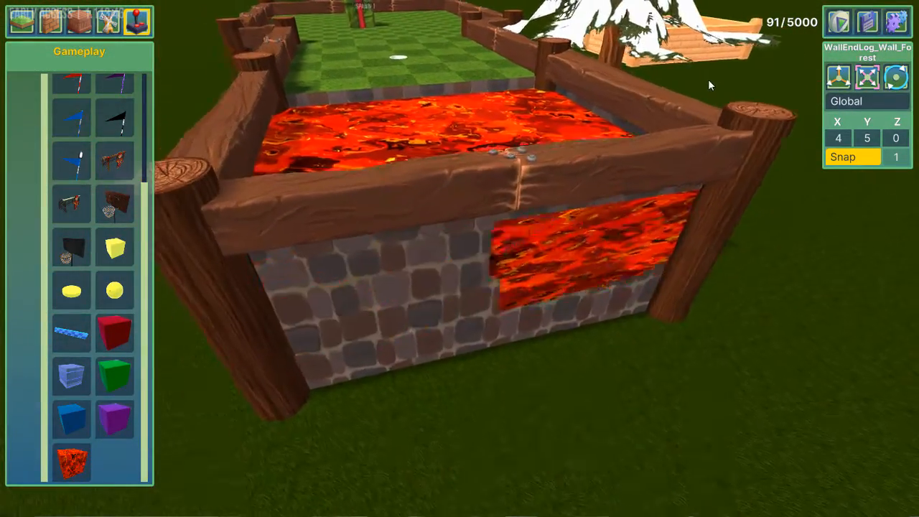
pyautogui.press('a')
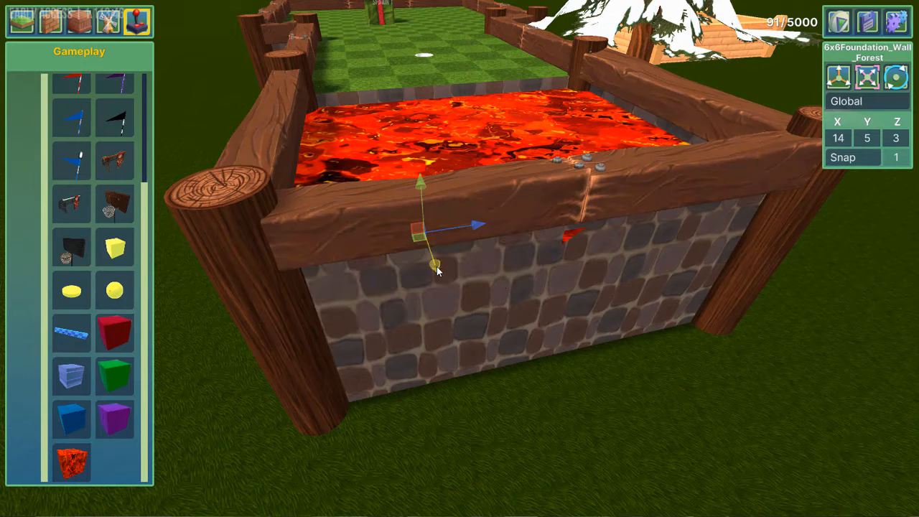
pyautogui.click(616, 263)
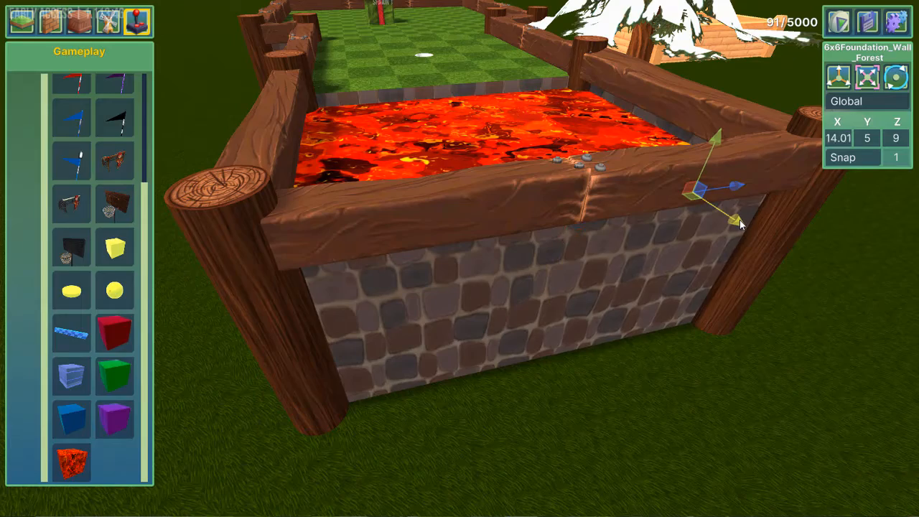
pyautogui.moveTo(740, 224); pyautogui.dragTo(742, 224)
# Move the stone foundation wall along the lava's side slightly outward to Z -0.06
pyautogui.press('d')
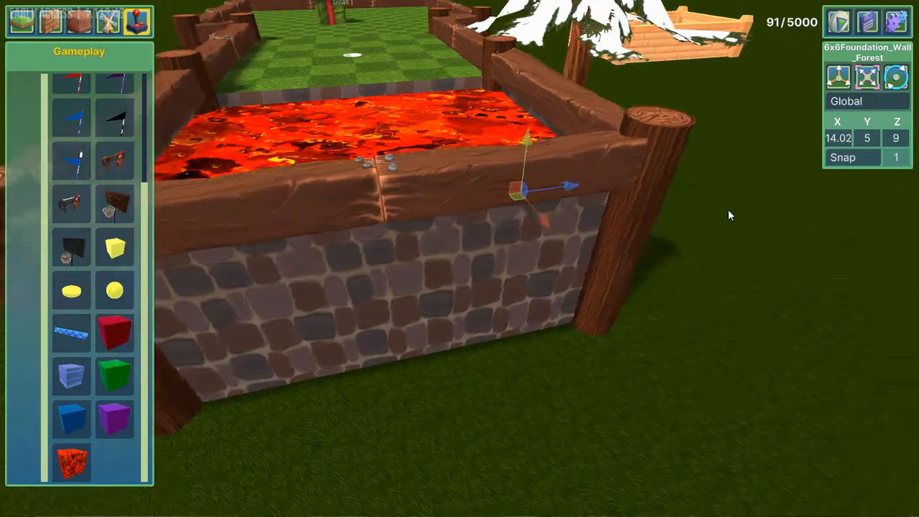
pyautogui.press('a')
pyautogui.press('a')
pyautogui.moveTo(688, 144); pyautogui.dragTo(797, 155, button='right')
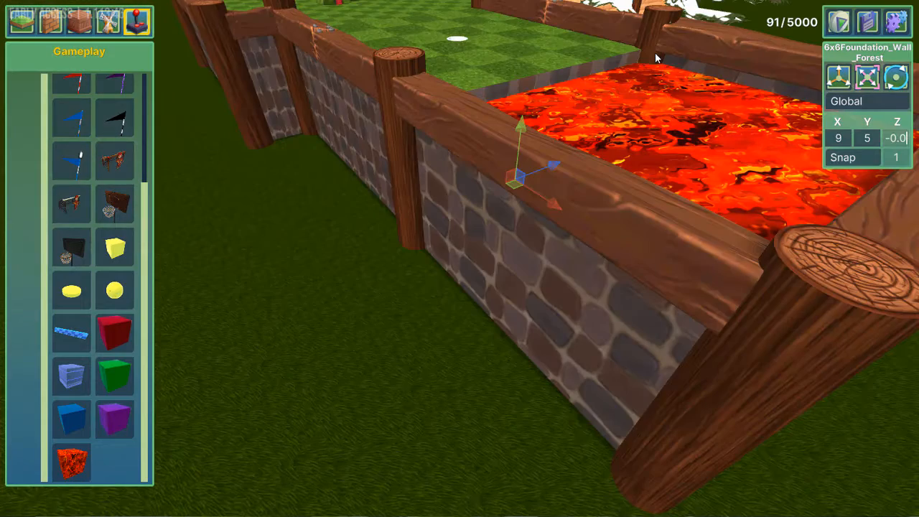
pyautogui.click(530, 341)
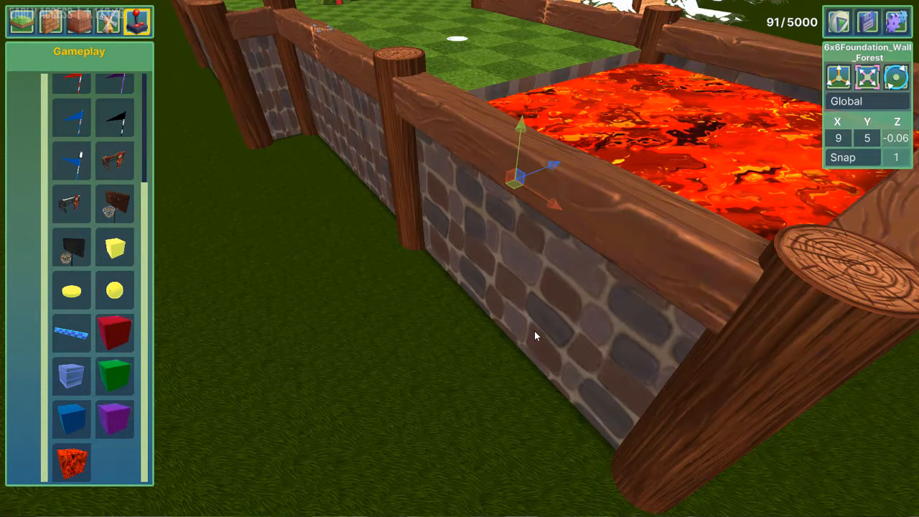
# Set the X position of the outer end foundation wall at Z 3 to 14.01
pyautogui.press('s')
pyautogui.press('d')
pyautogui.click(480, 163)
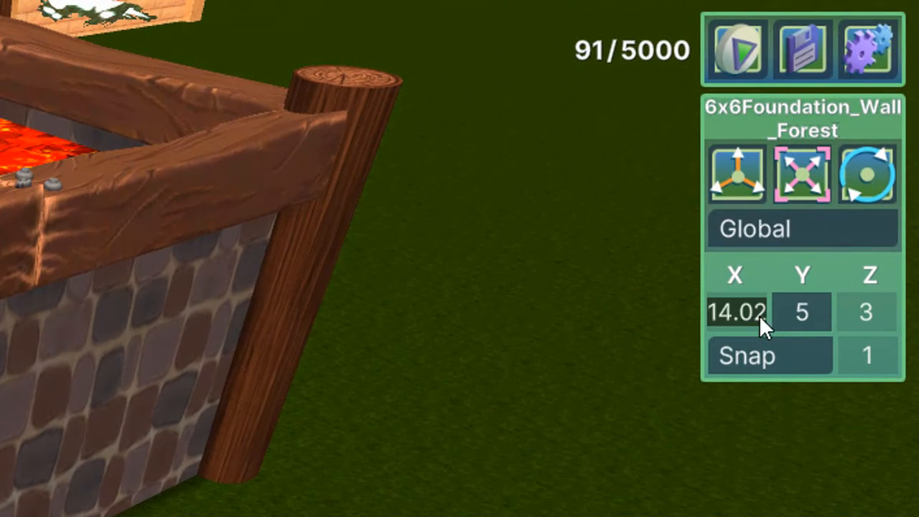
pyautogui.click(763, 316)
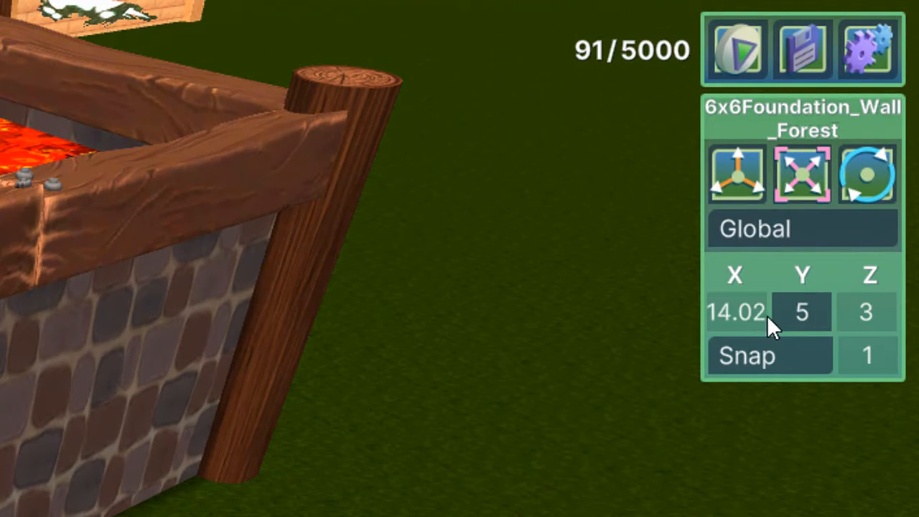
pyautogui.press('BackSpace')
pyautogui.write('1')
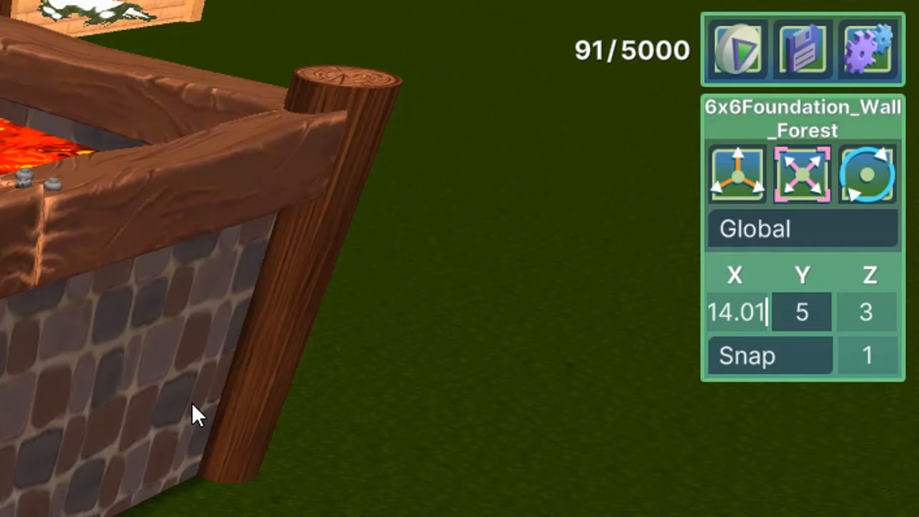
# Set the end foundation wall at Z 9 to X 14.01 and the foundation wall on the lava's opposite side to Z 12.01
pyautogui.click(131, 377)
pyautogui.doubleClick(758, 313)
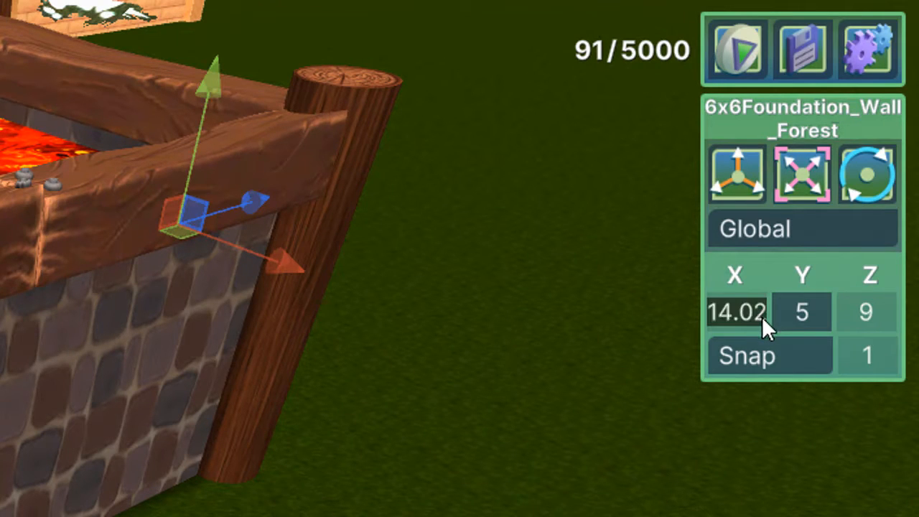
pyautogui.press('End')
pyautogui.press('BackSpace')
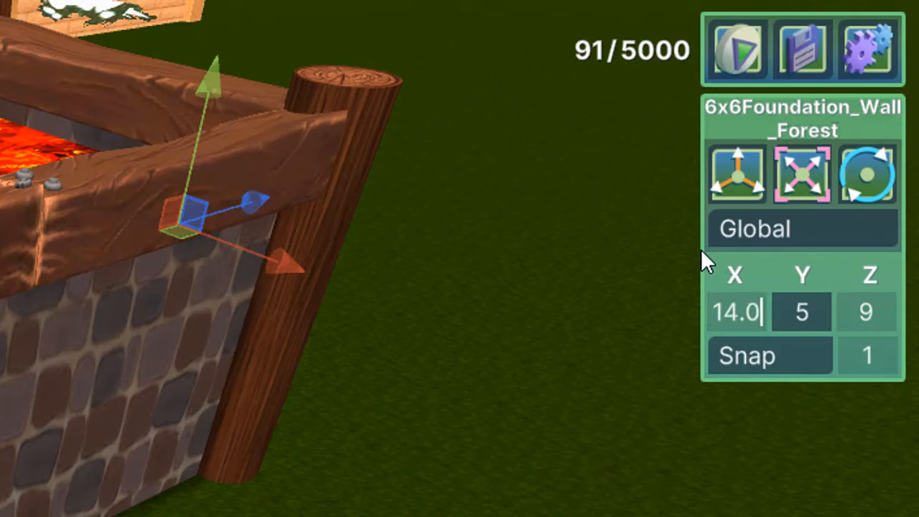
pyautogui.write('1')
pyautogui.moveTo(701, 249); pyautogui.dragTo(582, 269, button='right')
pyautogui.click(460, 258)
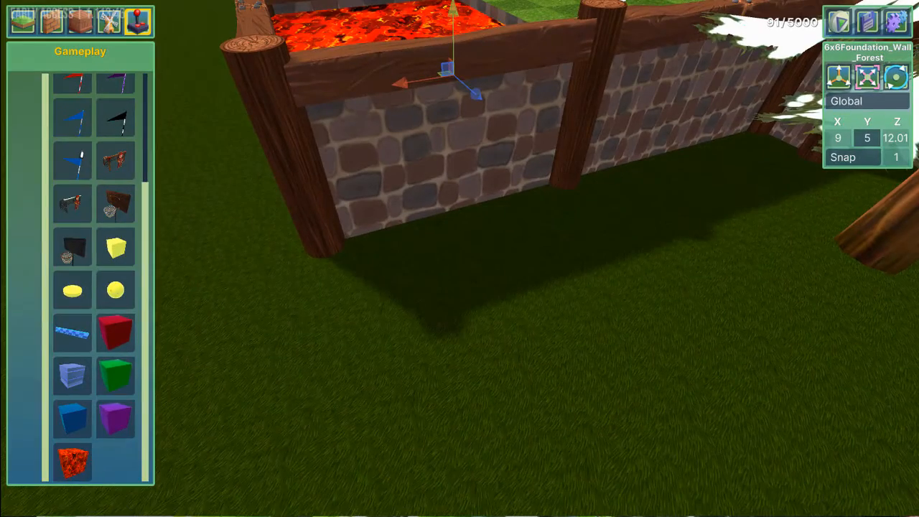
# Inspect the foundation walls around the lava pit for lava showing through, and select the golf hole tile on the green
pyautogui.press('w')
pyautogui.moveTo(571, 326); pyautogui.dragTo(573, 210, button='right')
pyautogui.press('s')
pyautogui.press('w')
pyautogui.press('w')
pyautogui.press('a')
pyautogui.press('a')
pyautogui.press('w')
pyautogui.press('s')
pyautogui.press('d')
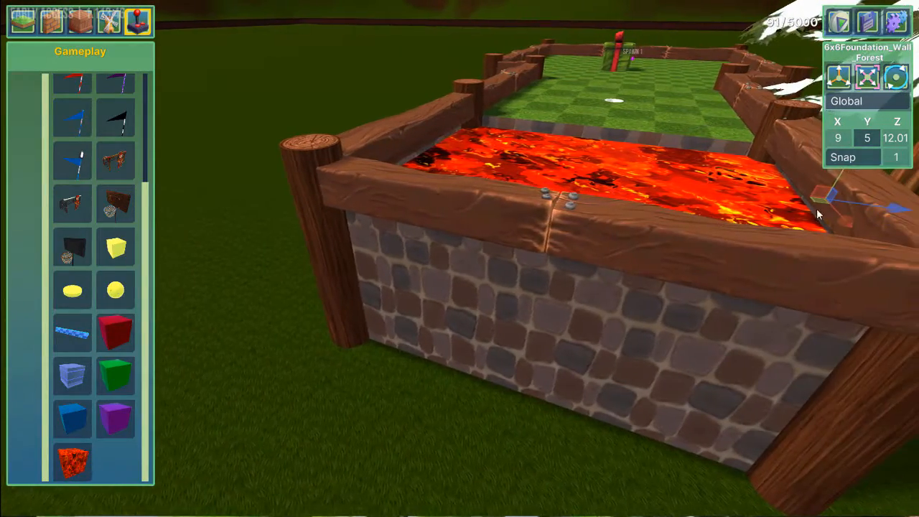
pyautogui.click(666, 122)
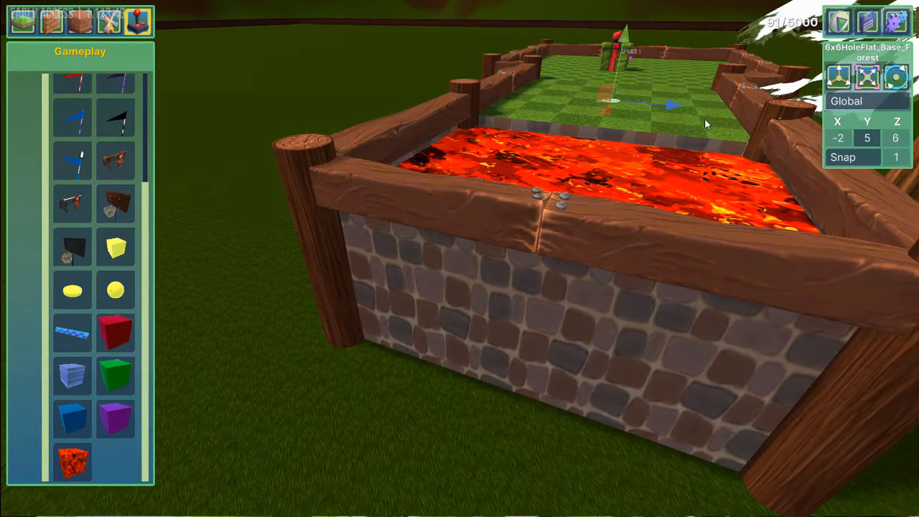
# Try the Pirate_Water block outside the side wall beside the lava, then delete it
pyautogui.press('d')
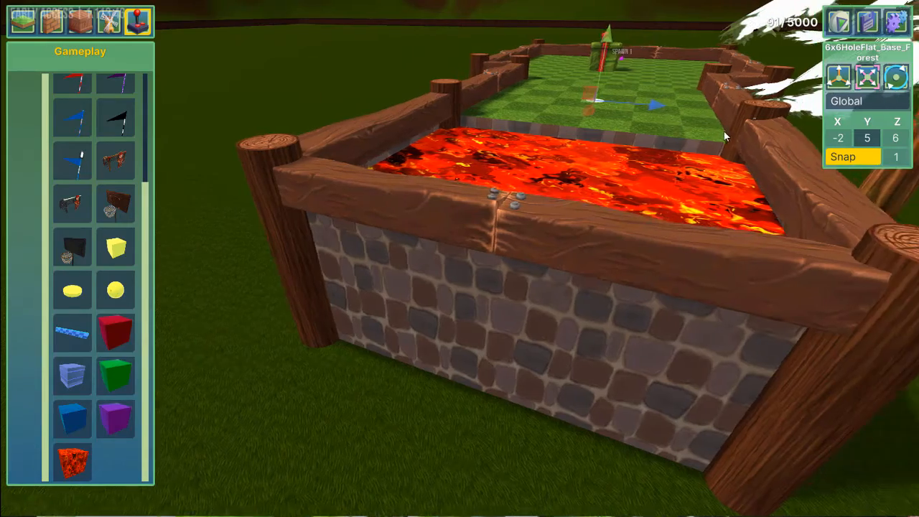
pyautogui.press('w')
pyautogui.press('e')
pyautogui.moveTo(668, 138); pyautogui.dragTo(16, 109, button='right')
pyautogui.press('s')
pyautogui.press('d')
pyautogui.press('w')
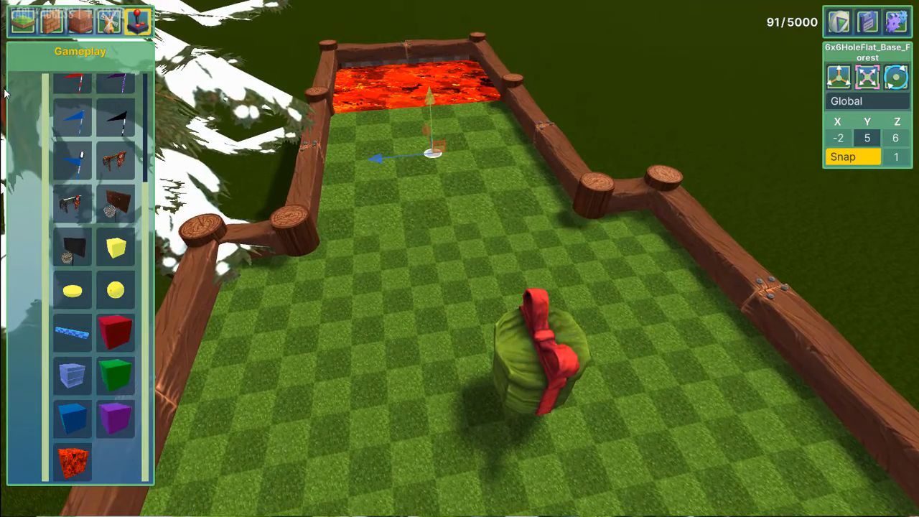
pyautogui.click(76, 422)
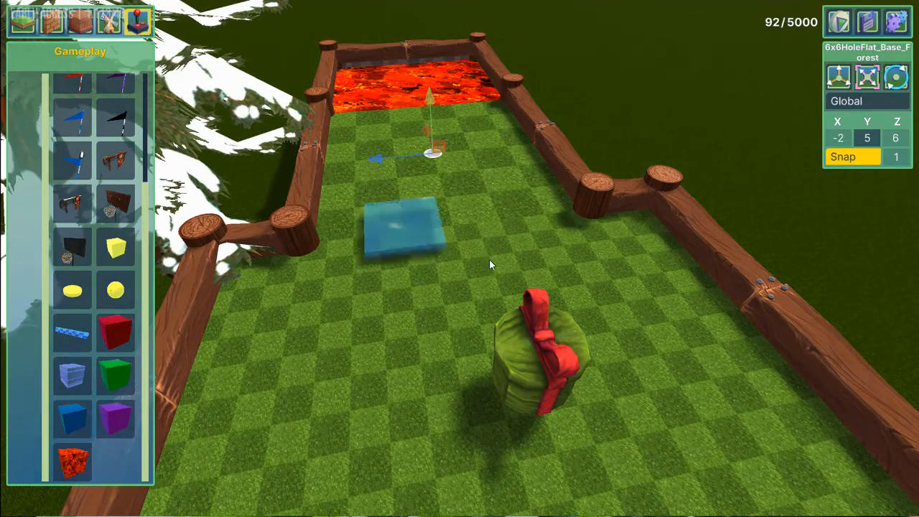
pyautogui.press('d')
pyautogui.press('w')
pyautogui.press('a')
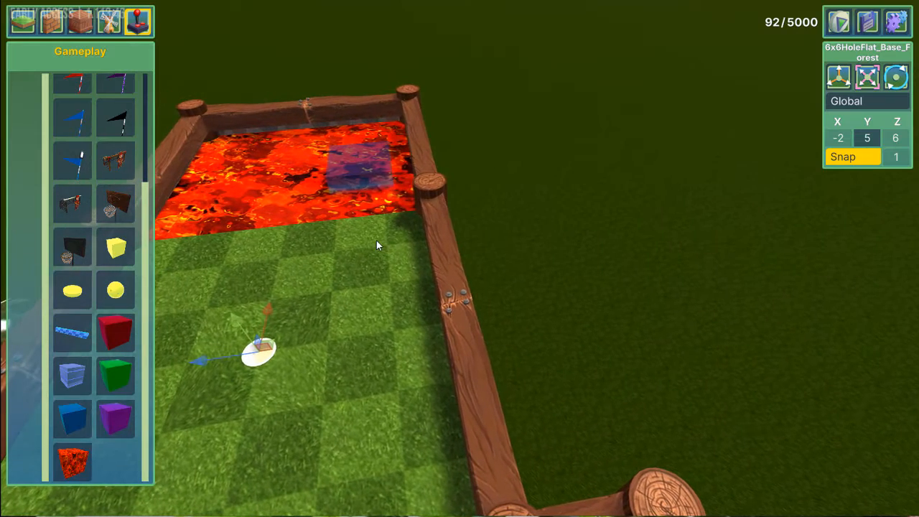
pyautogui.click(463, 253)
pyautogui.click(477, 193)
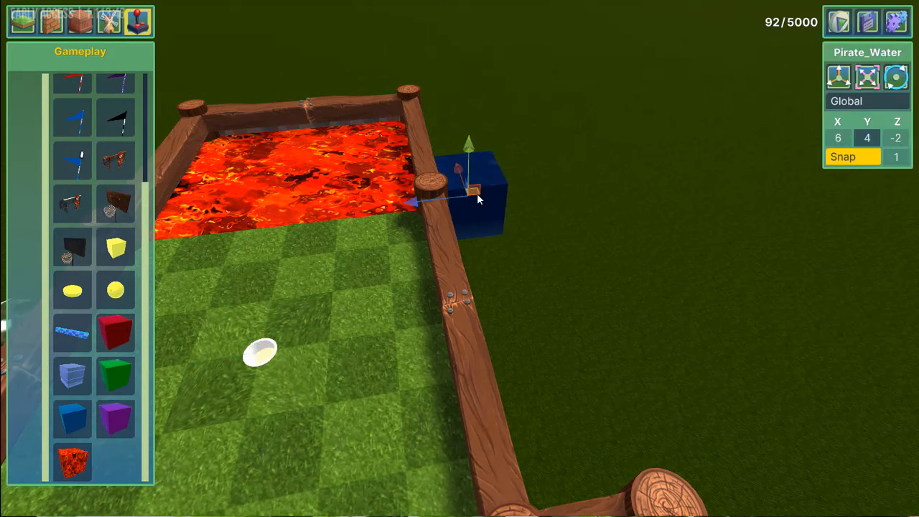
pyautogui.press('Delete')
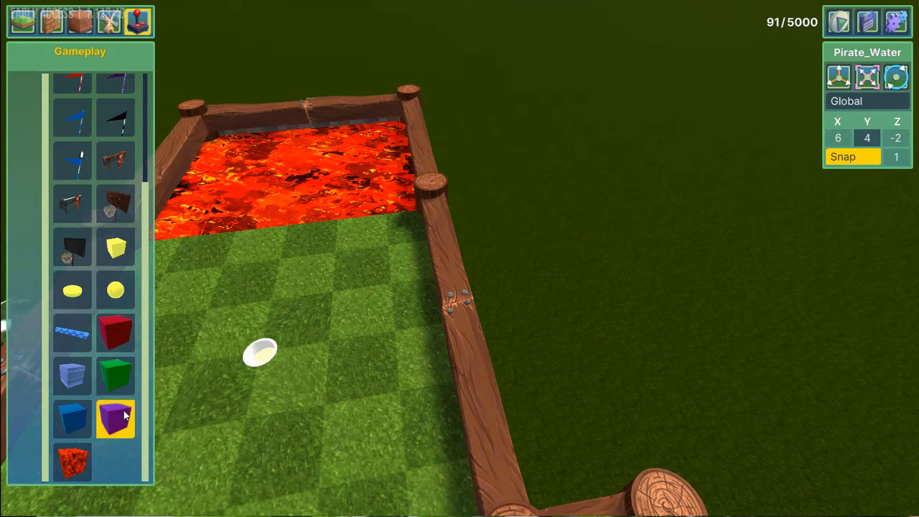
# Try the purple jelly, green and blood water blocks outside the same wall, then delete them
pyautogui.click(474, 265)
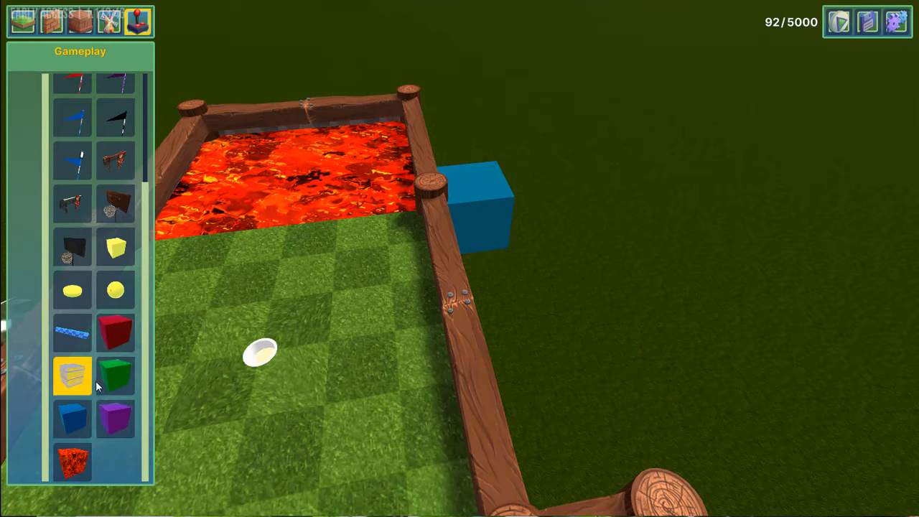
pyautogui.click(116, 374)
pyautogui.click(464, 231)
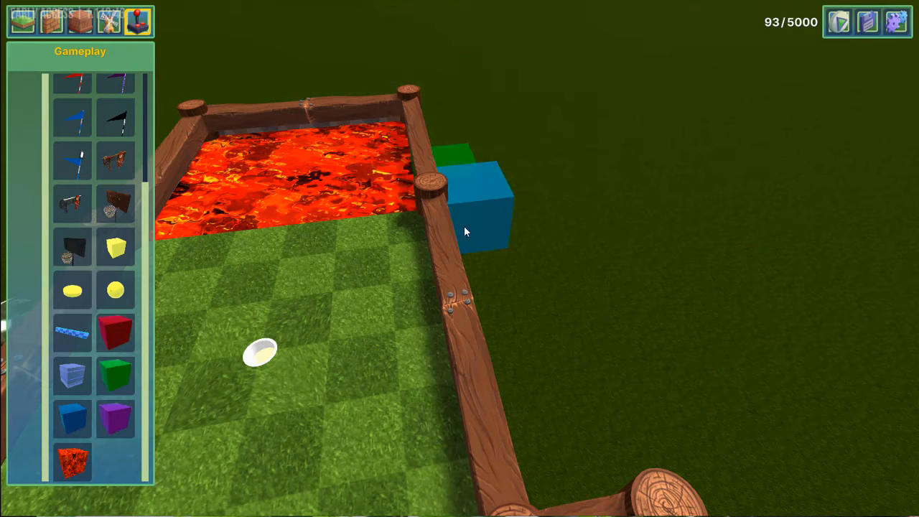
pyautogui.click(483, 200)
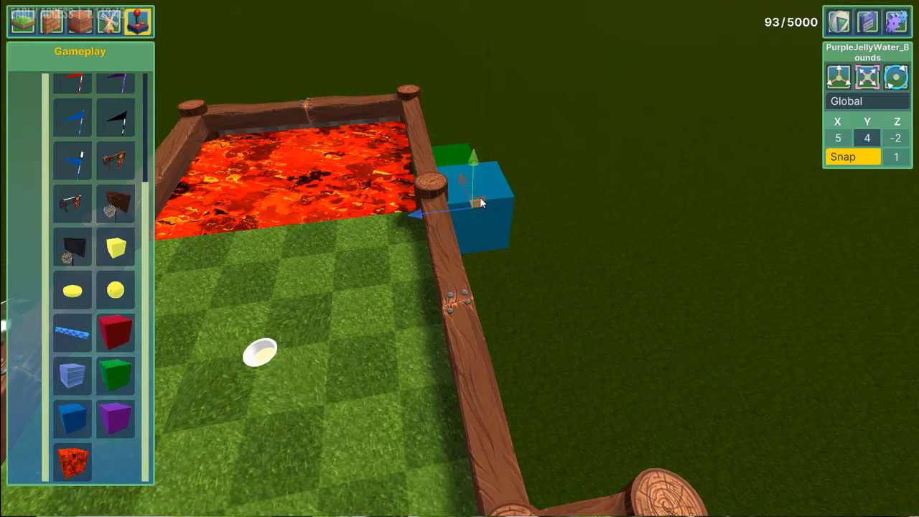
pyautogui.press('Delete')
pyautogui.click(465, 173)
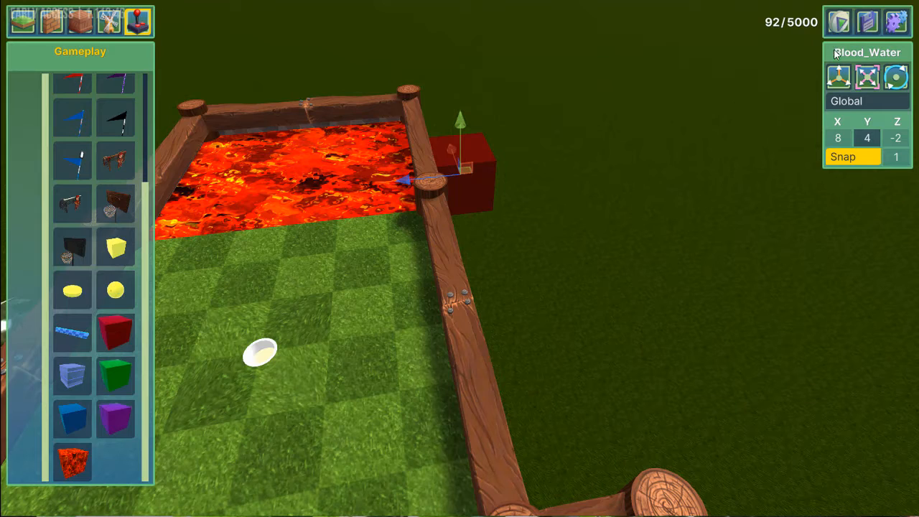
pyautogui.press('Delete')
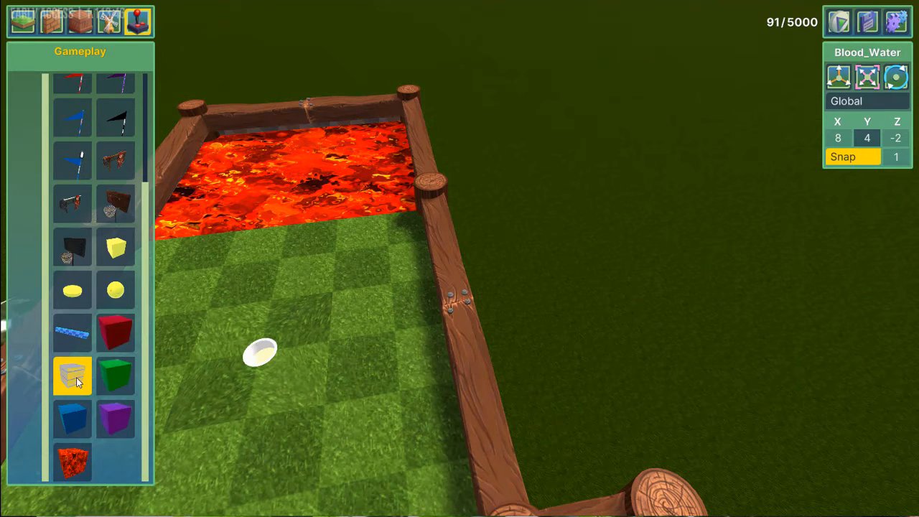
# Place a Bounds_LE block on the ground outside the hole's side wall, near the spawn-end corner post, and select it
pyautogui.press('s')
pyautogui.press('a')
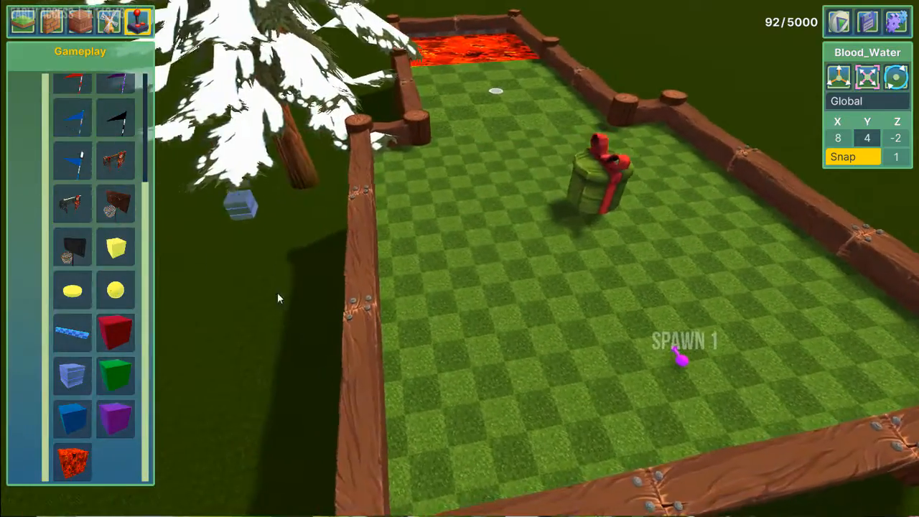
pyautogui.press('s')
pyautogui.press('s')
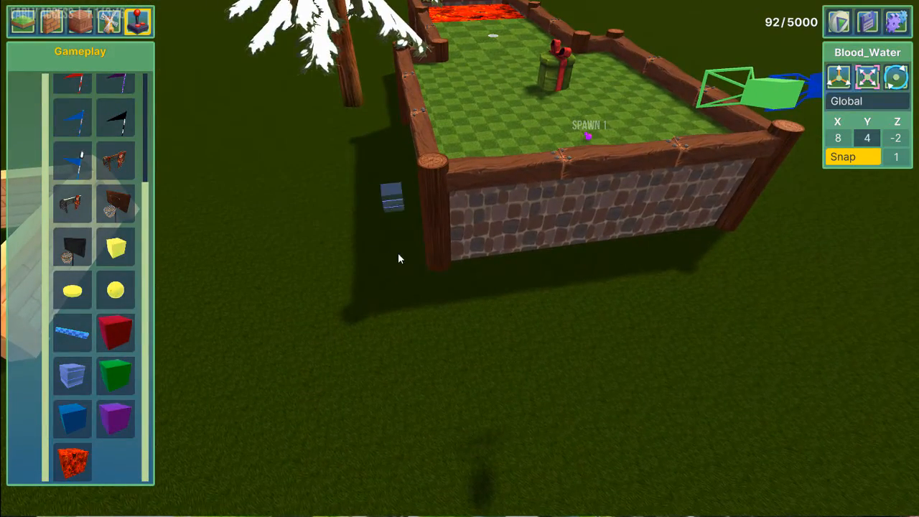
pyautogui.click(397, 226)
pyautogui.click(400, 201)
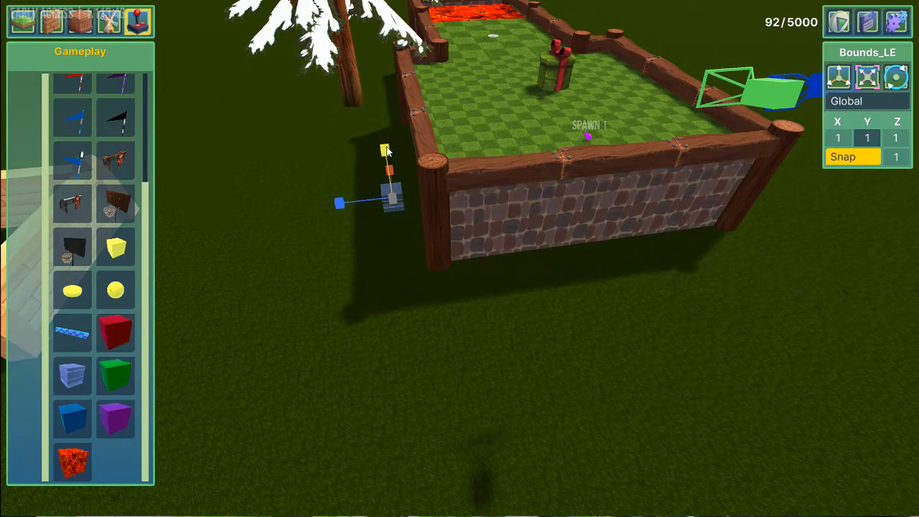
# Scale the Bounds_LE block along the side wall to X 25 and Y 16
pyautogui.moveTo(326, 66); pyautogui.dragTo(42, 232, button='right')
pyautogui.press('d')
pyautogui.press('s')
pyautogui.press('a')
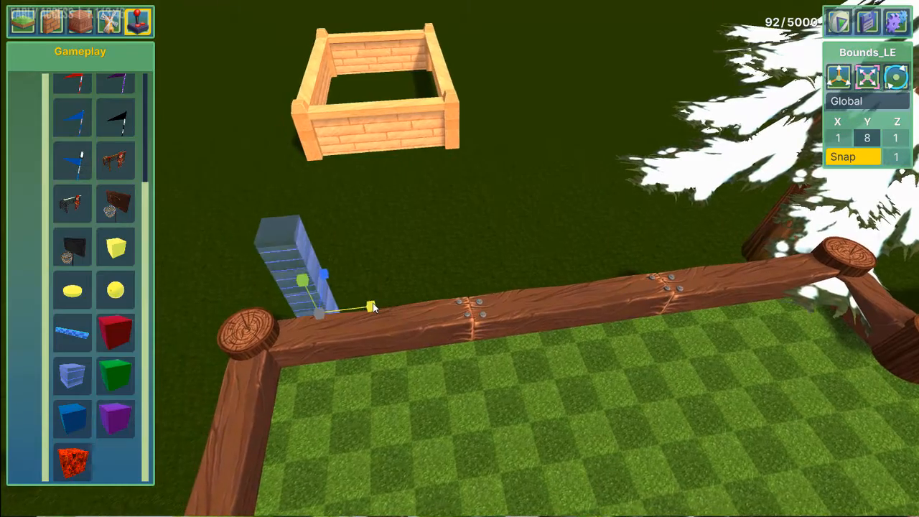
pyautogui.moveTo(371, 307); pyautogui.dragTo(801, 279)
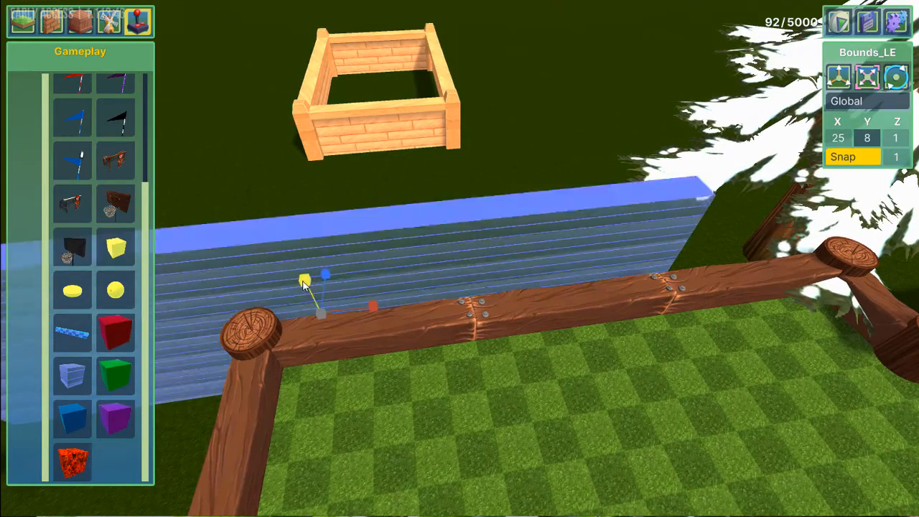
pyautogui.moveTo(304, 279); pyautogui.dragTo(309, 100)
# Examine how far the striped boundary reaches along the side wall, from the spawn-end corner towards the snowy tree
pyautogui.press('s')
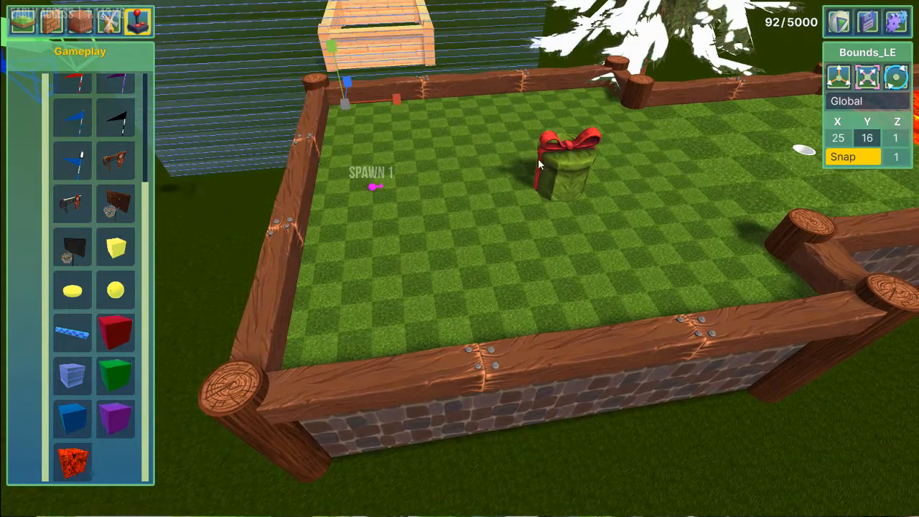
pyautogui.press('a')
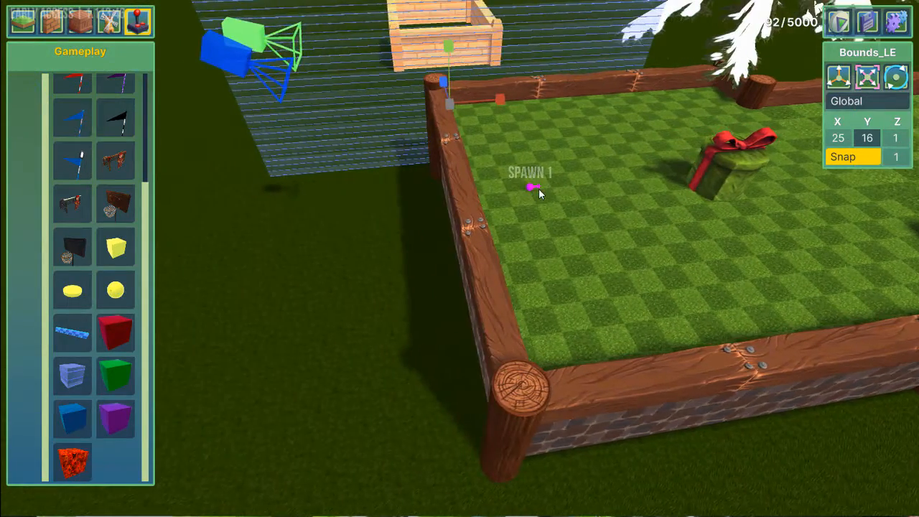
pyautogui.press('d')
pyautogui.press('a')
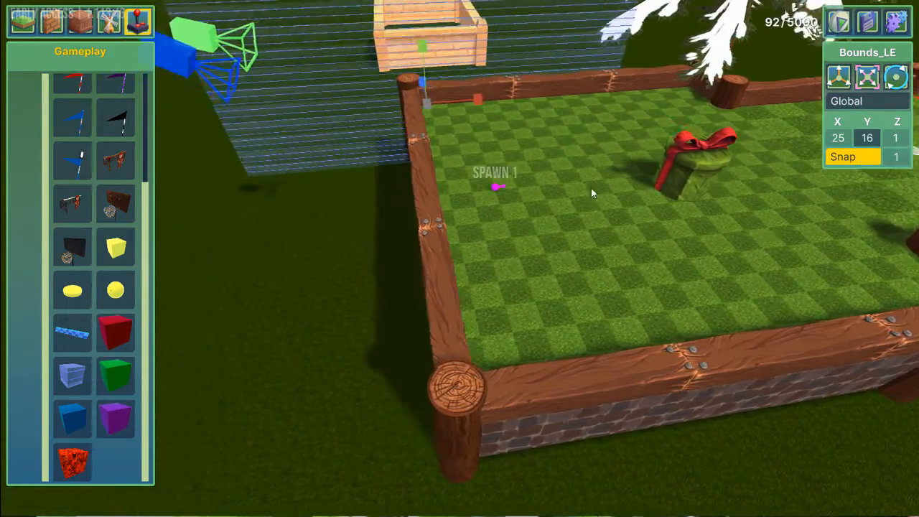
pyautogui.press('w')
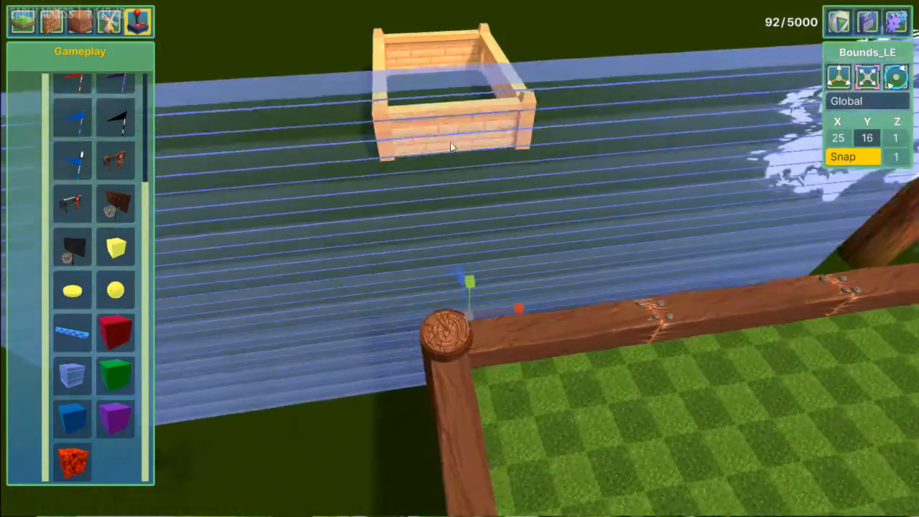
pyautogui.press('s')
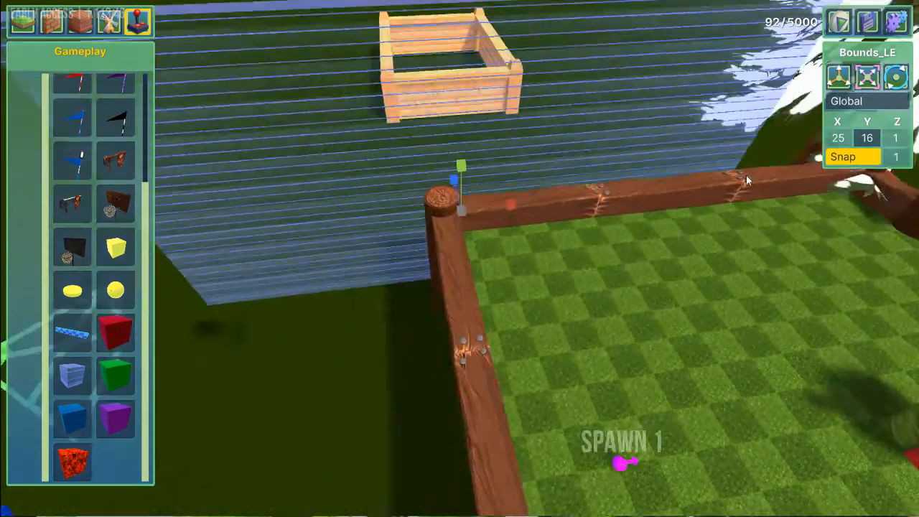
pyautogui.press('w')
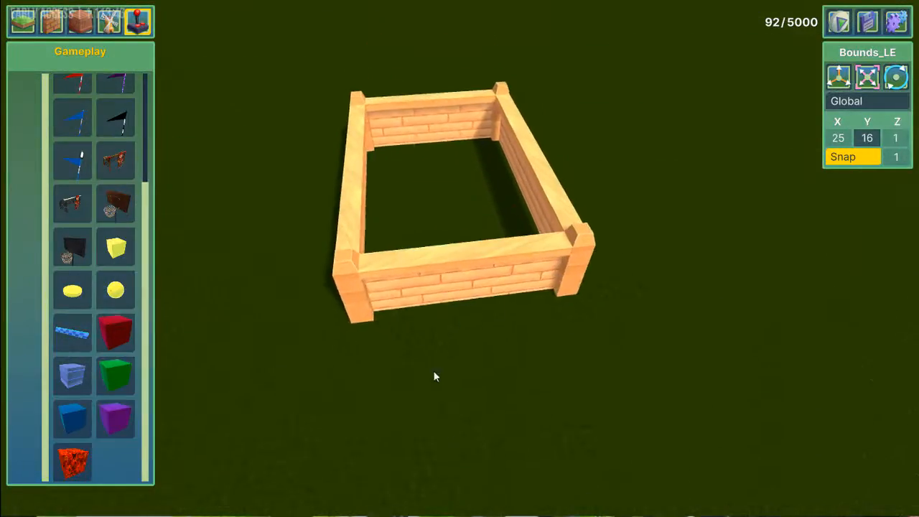
pyautogui.press('s')
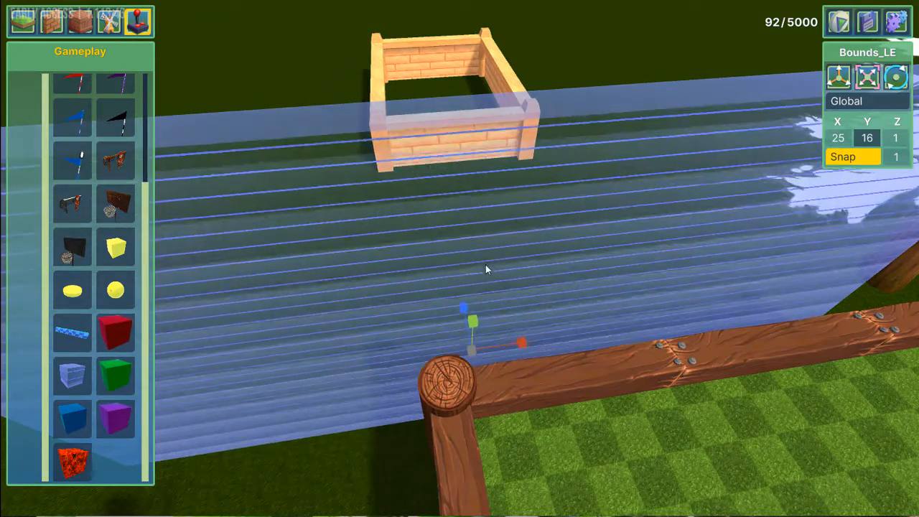
pyautogui.press('d')
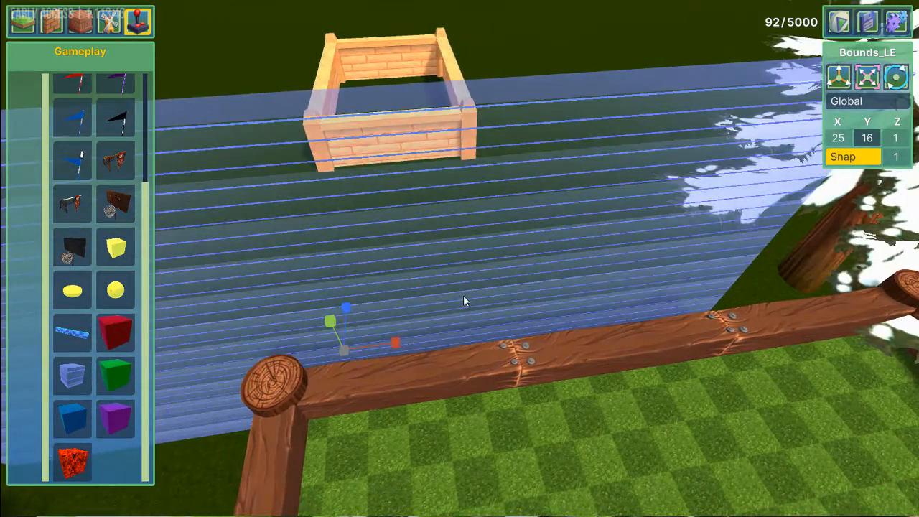
pyautogui.press('a')
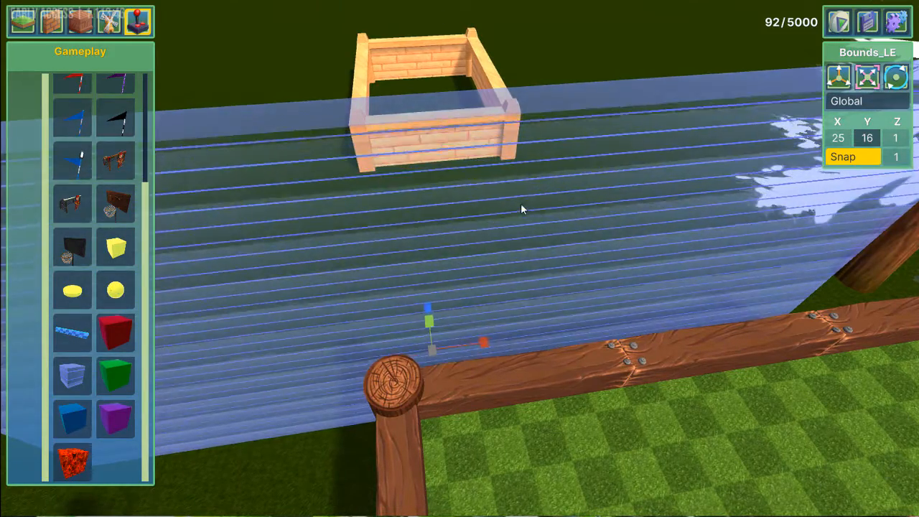
pyautogui.press('a')
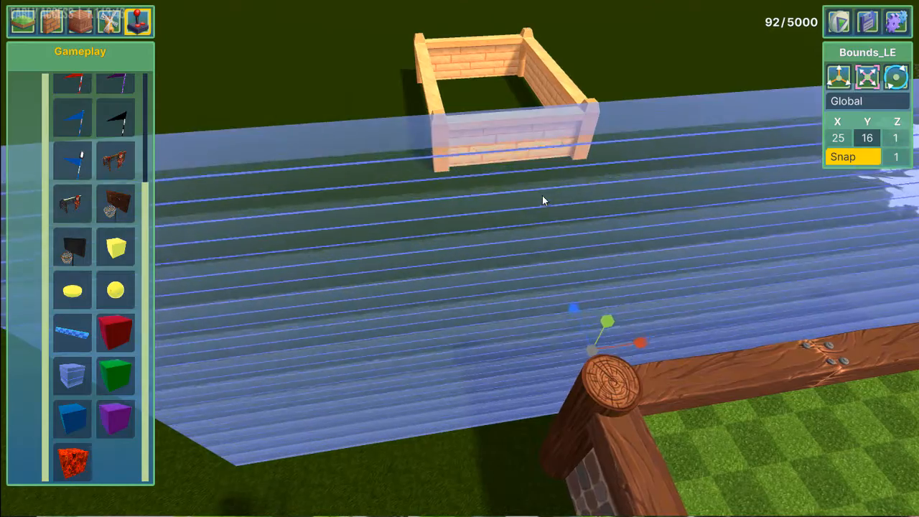
pyautogui.press('a')
pyautogui.press('s')
pyautogui.press('d')
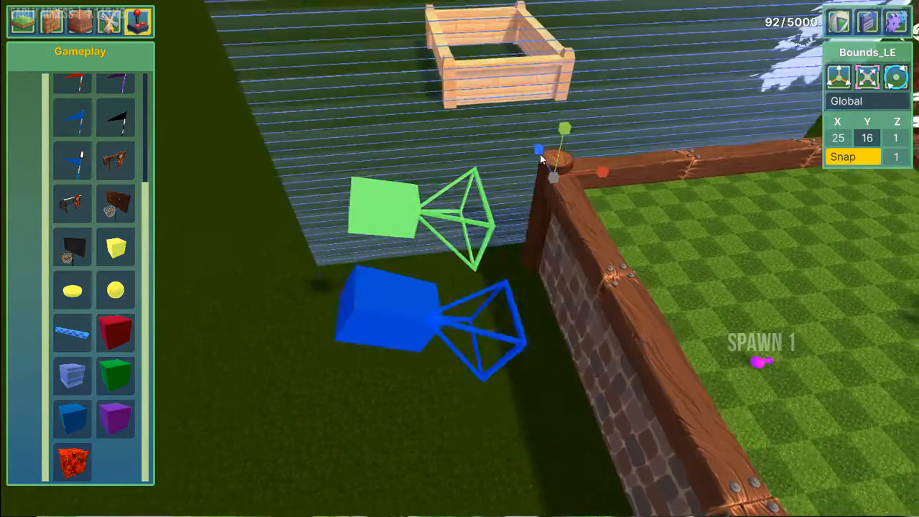
pyautogui.press('w')
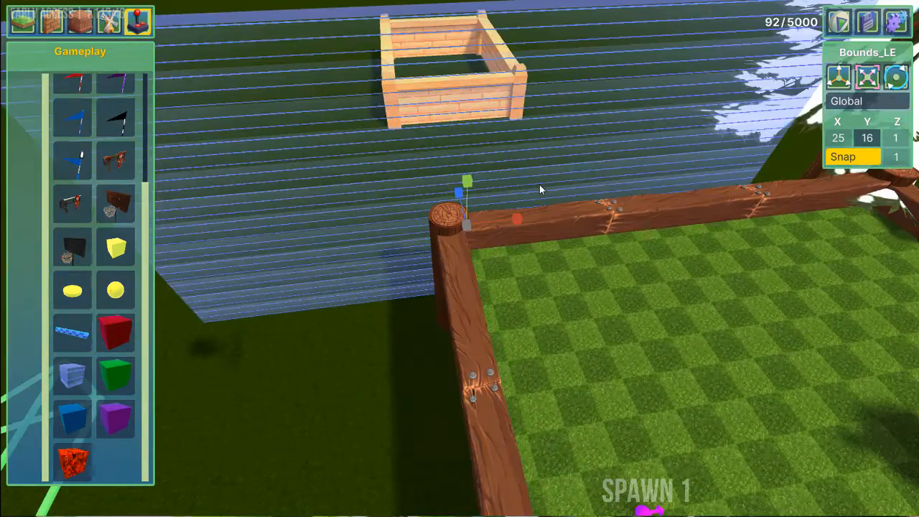
pyautogui.press('d')
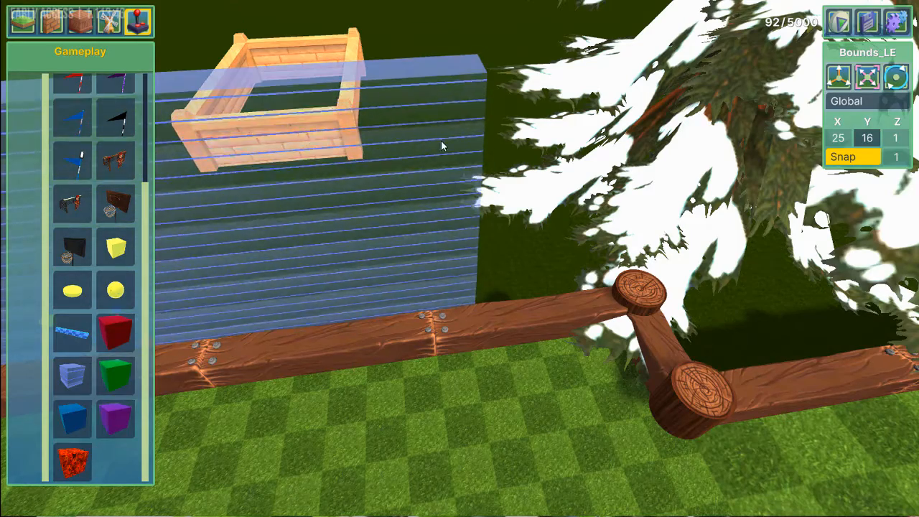
pyautogui.press('s')
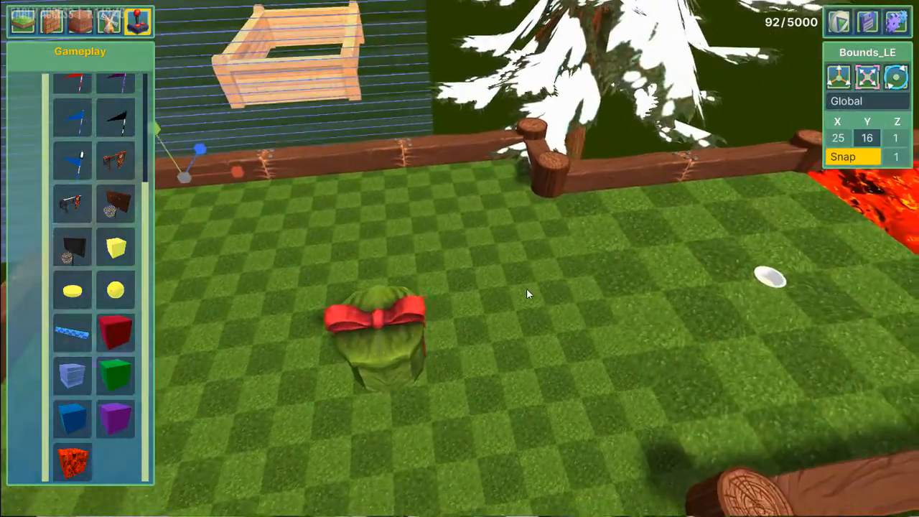
pyautogui.press('a')
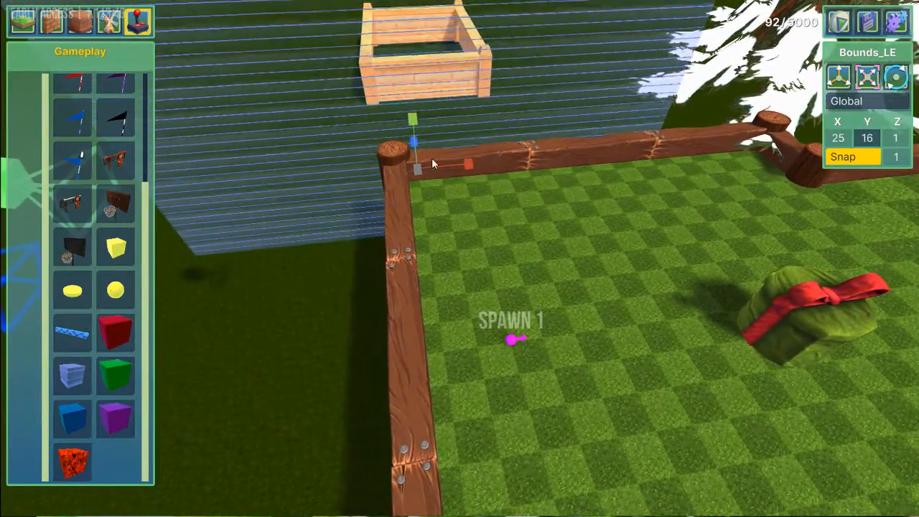
# Enlarge the Bounds_LE boundary beside the hole to a scale of X 50 and Y 29
pyautogui.press('d')
pyautogui.press('q')
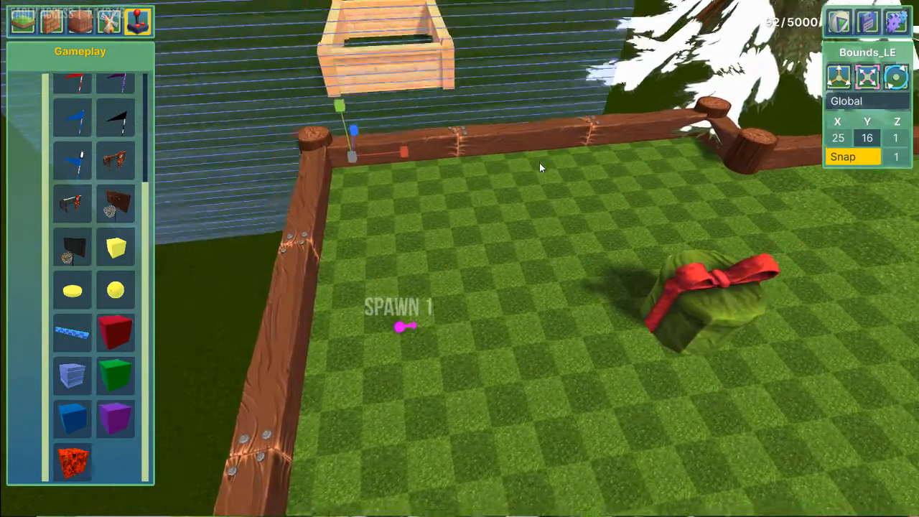
pyautogui.press('e')
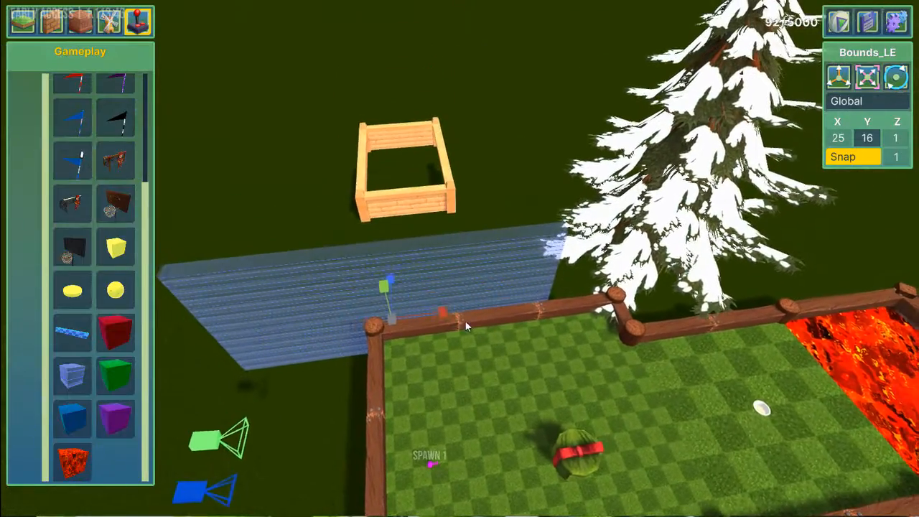
pyautogui.moveTo(442, 315); pyautogui.dragTo(860, 304)
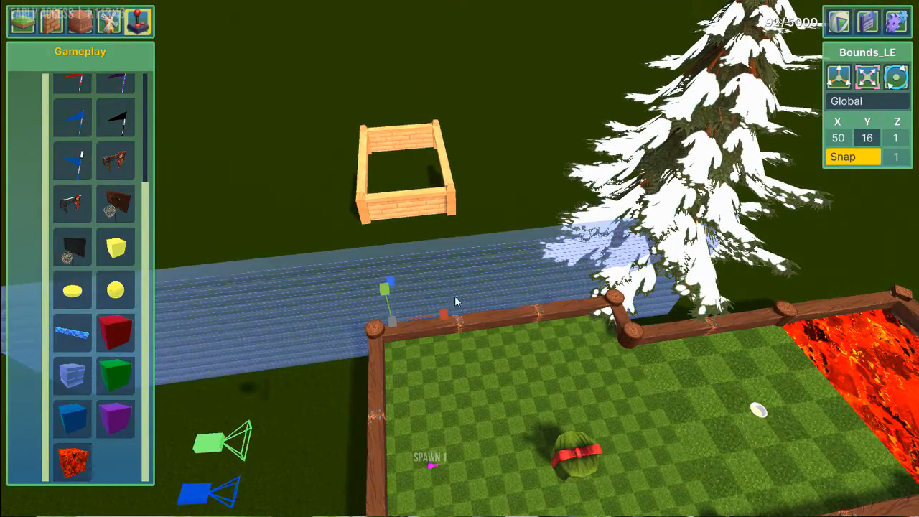
pyautogui.moveTo(385, 289); pyautogui.dragTo(469, 273)
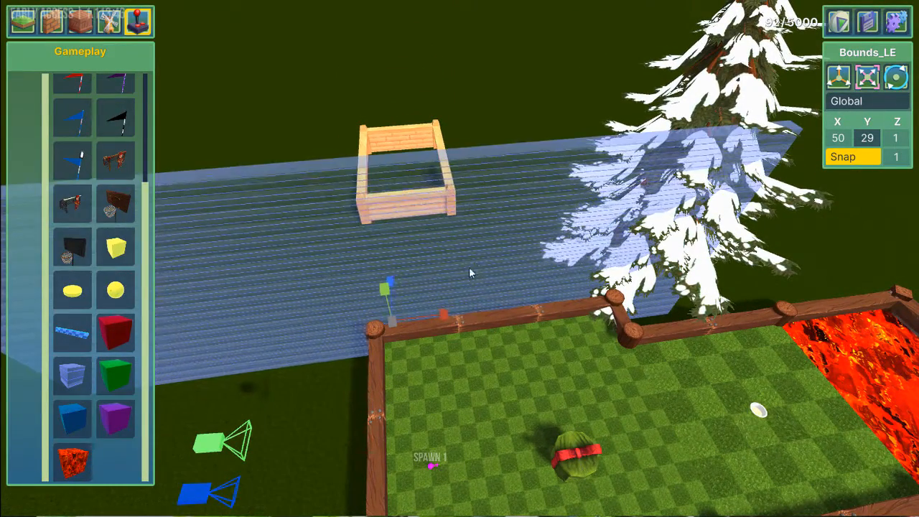
# Shift the Bounds_LE boundary along the side wall and place a duplicate along the hole's opposite side at X -3, Y 4, Z -5
pyautogui.click(839, 76)
pyautogui.moveTo(440, 325); pyautogui.dragTo(706, 291)
pyautogui.hotkey('ctrl', 'd')
pyautogui.click(524, 254)
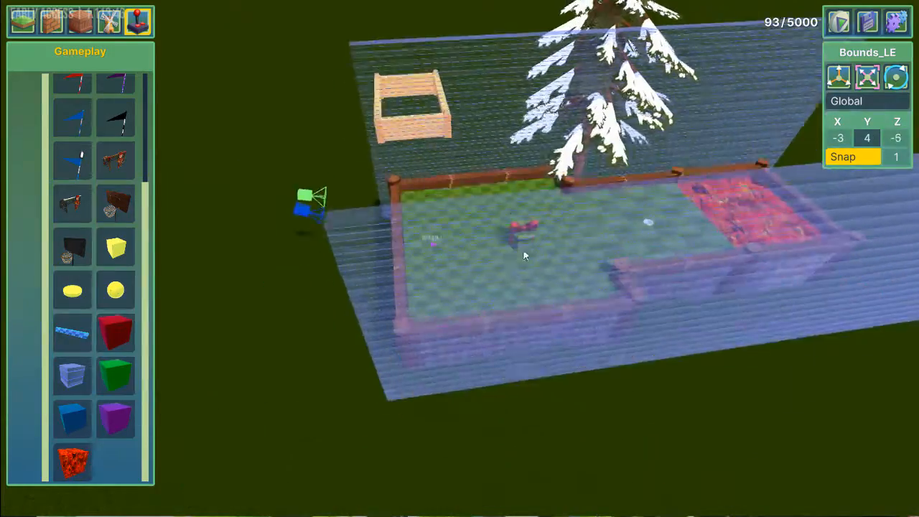
# Make two more copies of the Bounds_LE boundary and rotate one 90 degrees about Y to stand across the hole's spawn end
pyautogui.hotkey('ctrl', 'd')
pyautogui.click(307, 226)
pyautogui.hotkey('ctrl', 'd')
pyautogui.click(636, 189)
pyautogui.click(301, 237)
pyautogui.click(895, 79)
pyautogui.moveTo(434, 322); pyautogui.dragTo(236, 370)
pyautogui.press('d')
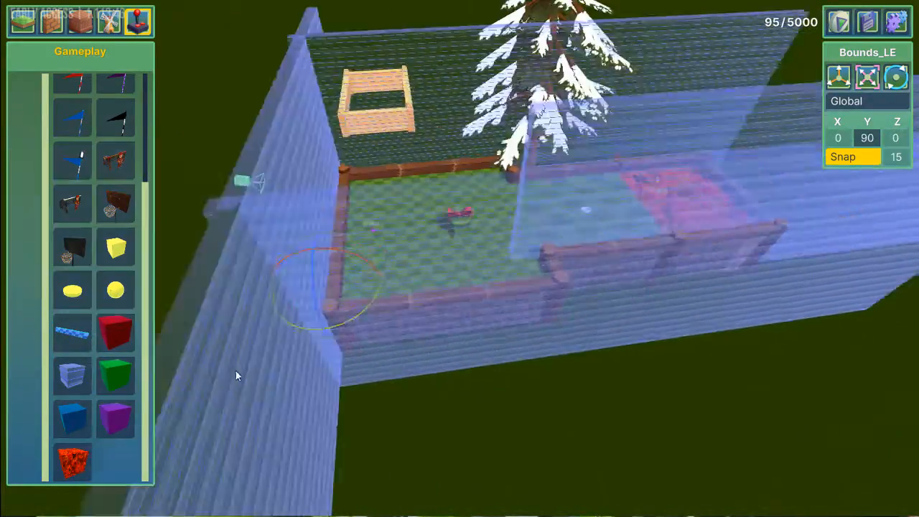
# Rotate the other Bounds_LE copy crosswise and move it towards the lava end at X 18, Y 4, Z 1
pyautogui.click(707, 241)
pyautogui.moveTo(674, 257); pyautogui.dragTo(475, 309)
pyautogui.click(838, 77)
pyautogui.moveTo(669, 229); pyautogui.dragTo(711, 228)
pyautogui.moveTo(711, 228); pyautogui.dragTo(638, 171, button='right')
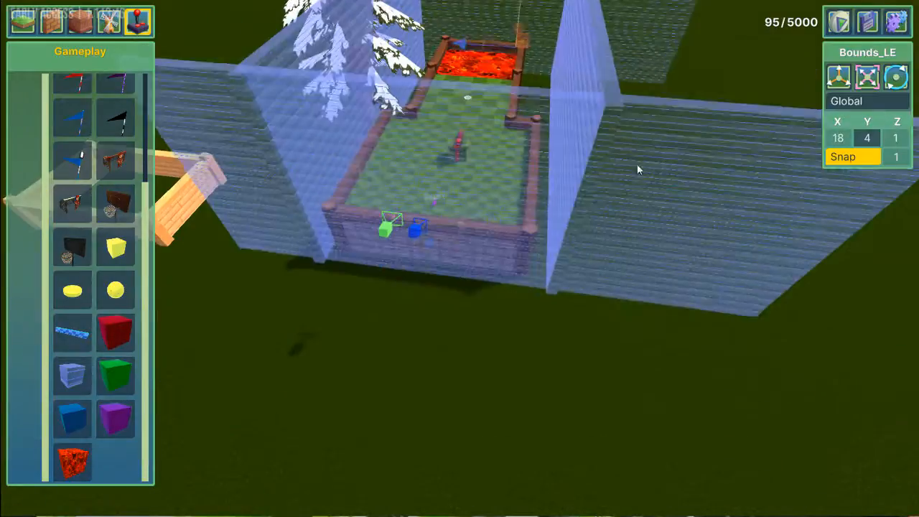
# Shorten the spawn-end boundary to fit between the two side boundaries and position it at X -27, Y 4, Z 5
pyautogui.click(639, 170)
pyautogui.click(868, 77)
pyautogui.moveTo(428, 239); pyautogui.dragTo(439, 249)
pyautogui.moveTo(490, 216); pyautogui.dragTo(429, 302)
pyautogui.press('w')
pyautogui.press('a')
pyautogui.click(839, 77)
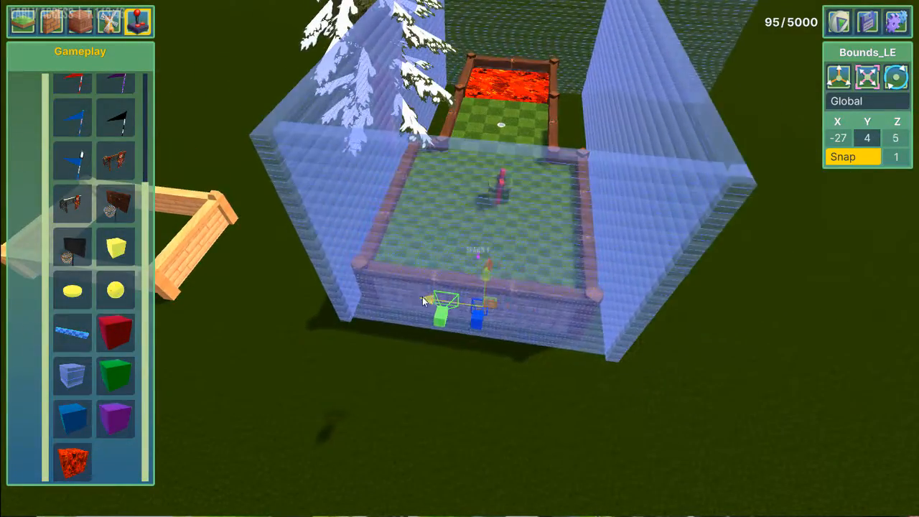
# Shorten the boundary behind the lava to span the two side boundaries and position it at X 21, Y 4, Z 5
pyautogui.press('w')
pyautogui.click(550, 118)
pyautogui.click(867, 77)
pyautogui.moveTo(537, 244); pyautogui.dragTo(625, 272)
pyautogui.click(840, 77)
pyautogui.moveTo(542, 206); pyautogui.dragTo(545, 184)
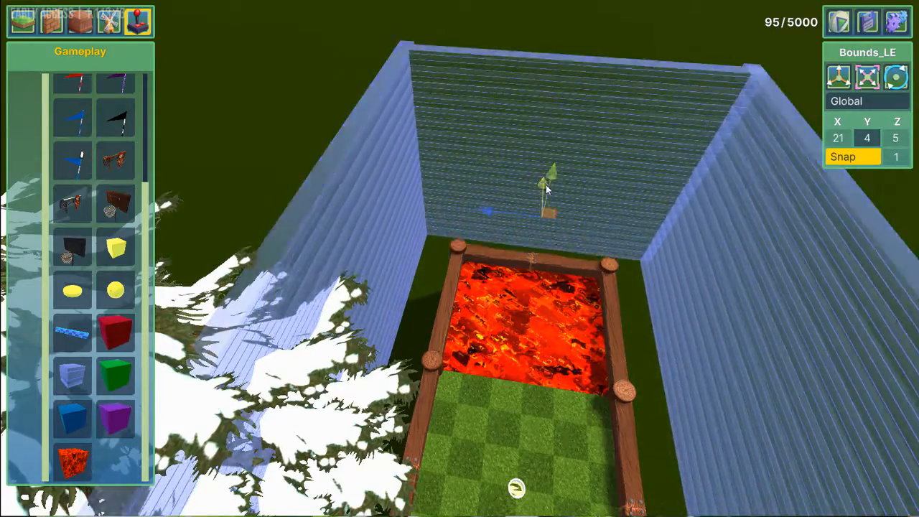
# Examine the out-of-bounds enclosure from inside the Forest hole, along both side walls and behind the lava
pyautogui.moveTo(546, 185); pyautogui.dragTo(575, 1, button='right')
pyautogui.click(564, 186)
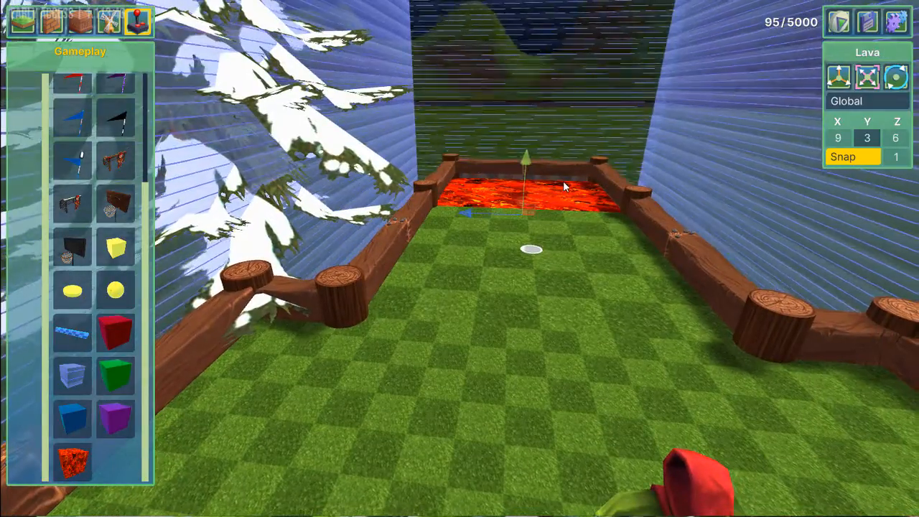
pyautogui.press('s')
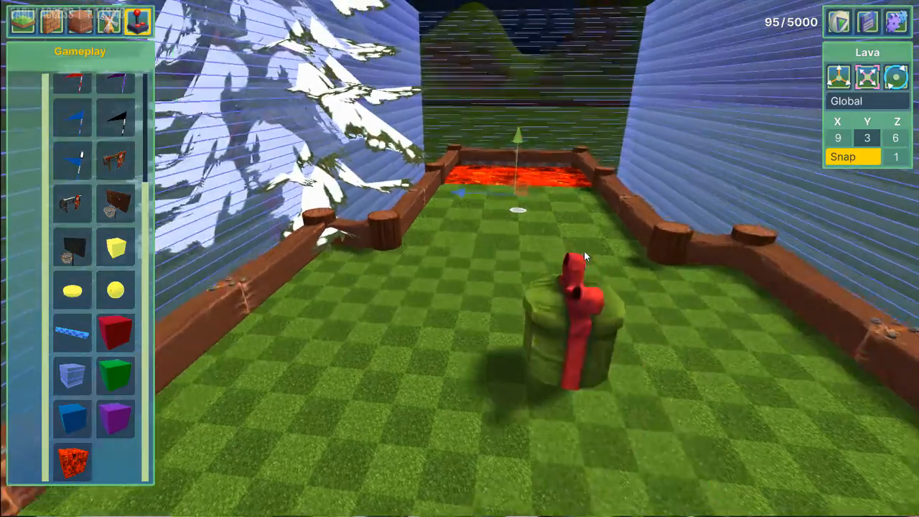
pyautogui.press('d')
pyautogui.press('w')
pyautogui.press('a')
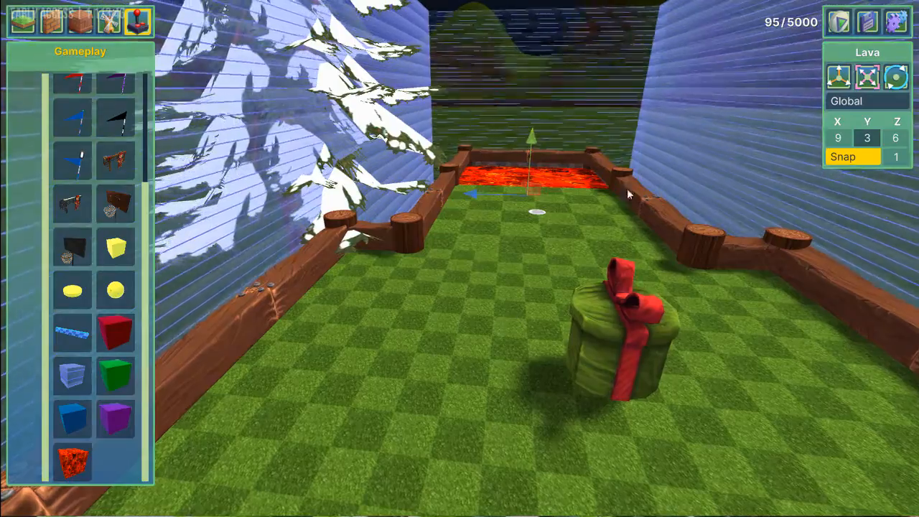
pyautogui.press('d')
pyautogui.moveTo(566, 256); pyautogui.dragTo(373, 183, button='right')
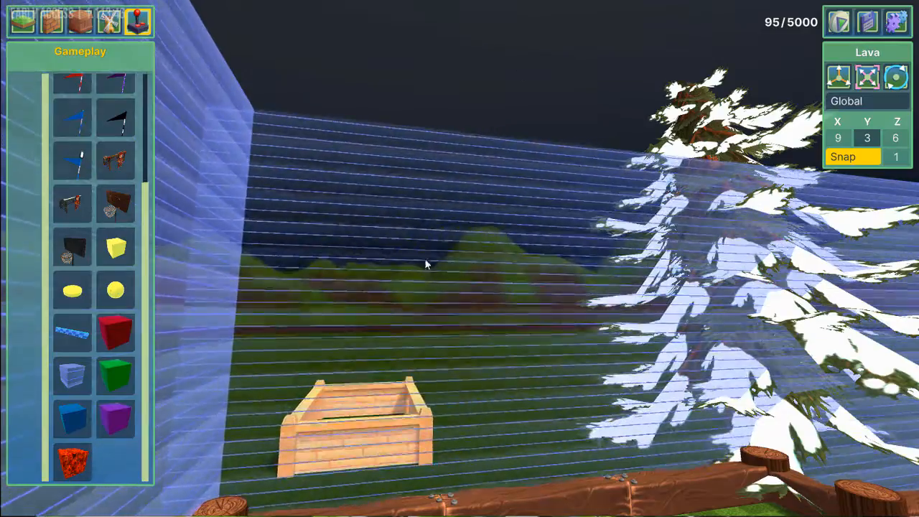
pyautogui.press('d')
pyautogui.moveTo(607, 350); pyautogui.dragTo(819, 423, button='right')
pyautogui.press('a')
pyautogui.moveTo(357, 352); pyautogui.dragTo(358, 408, button='right')
pyautogui.press('w')
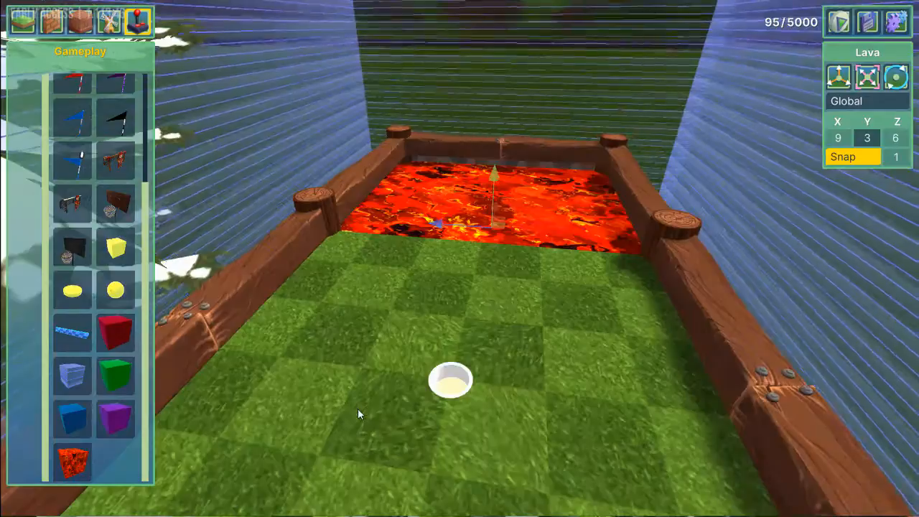
pyautogui.press('s')
pyautogui.press('s')
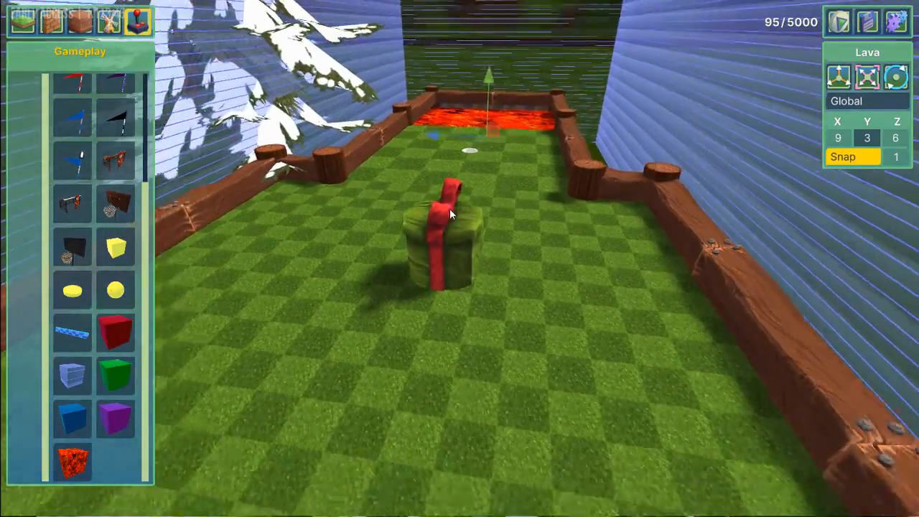
# Place an Ancient 6x6 base floor tile and an Ancient 6x6 hole floor tile inside the separate wooden brick frame
pyautogui.press('a')
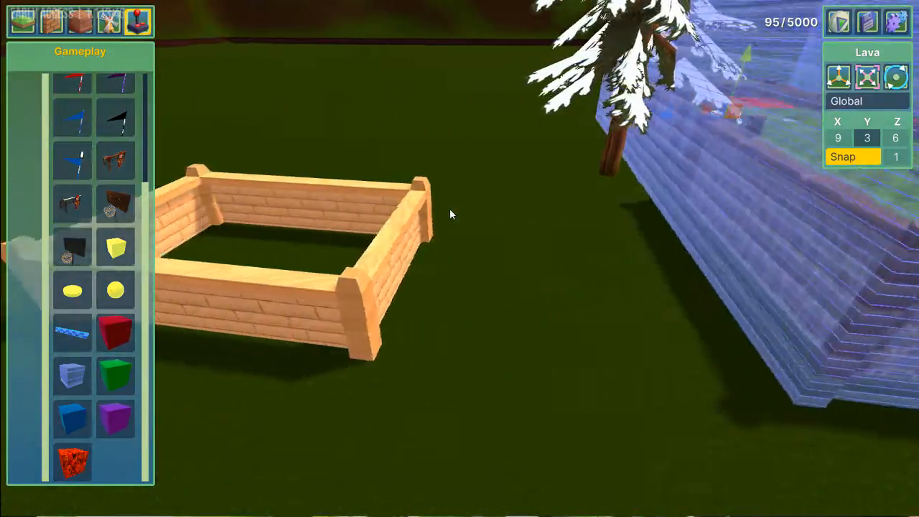
pyautogui.press('w')
pyautogui.press('s')
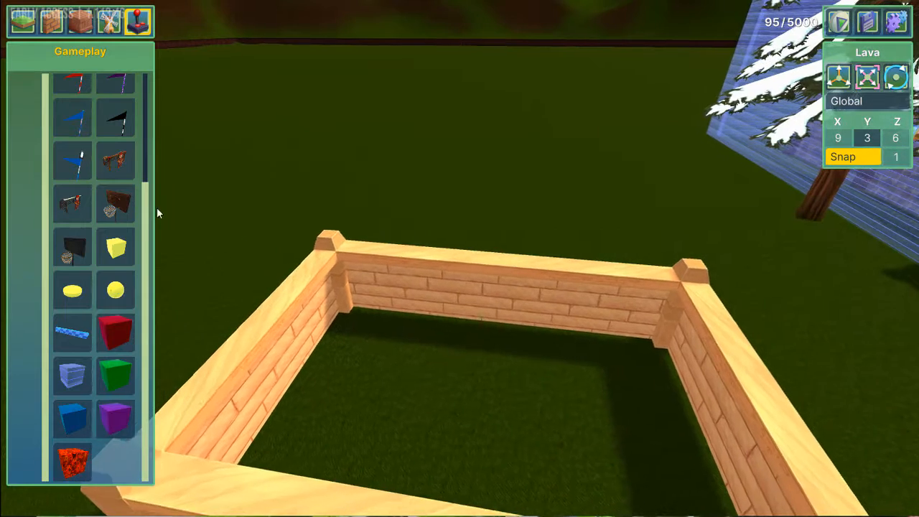
pyautogui.click(24, 23)
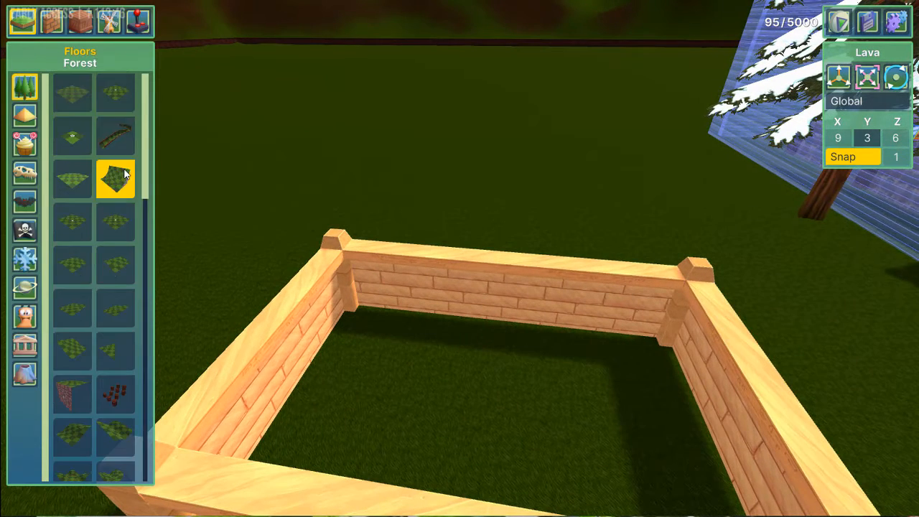
pyautogui.click(25, 115)
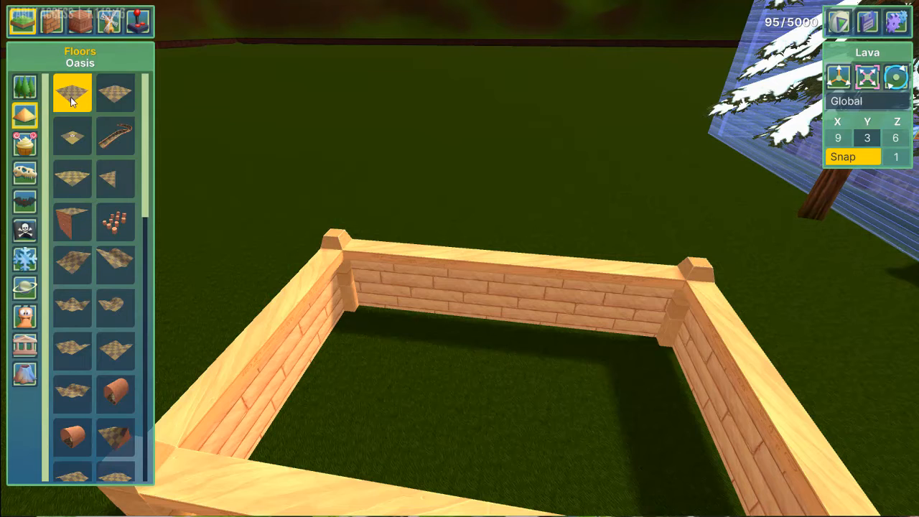
pyautogui.click(25, 175)
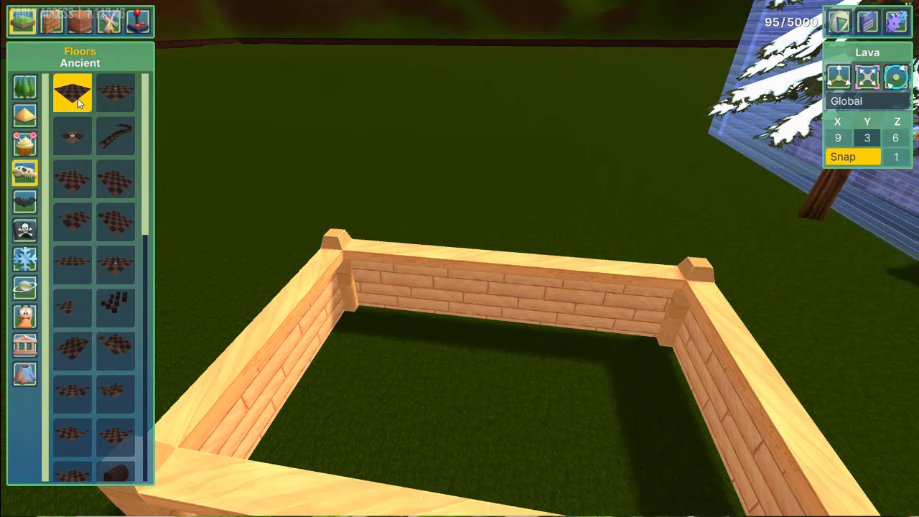
pyautogui.moveTo(78, 98); pyautogui.dragTo(325, 372)
pyautogui.moveTo(72, 137); pyautogui.dragTo(616, 402)
pyautogui.scroll(-2, 585, 416)
pyautogui.scroll(2, 633, 327)
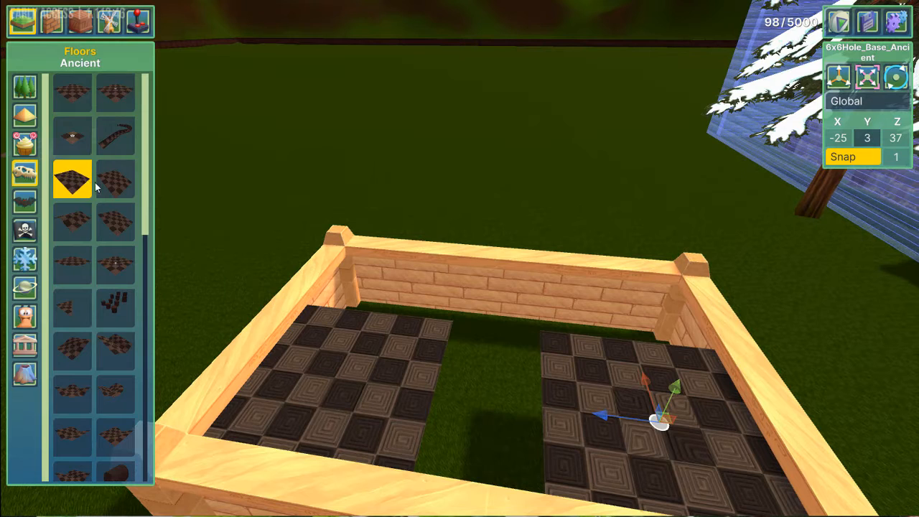
pyautogui.moveTo(95, 182); pyautogui.dragTo(503, 198)
pyautogui.press('Delete')
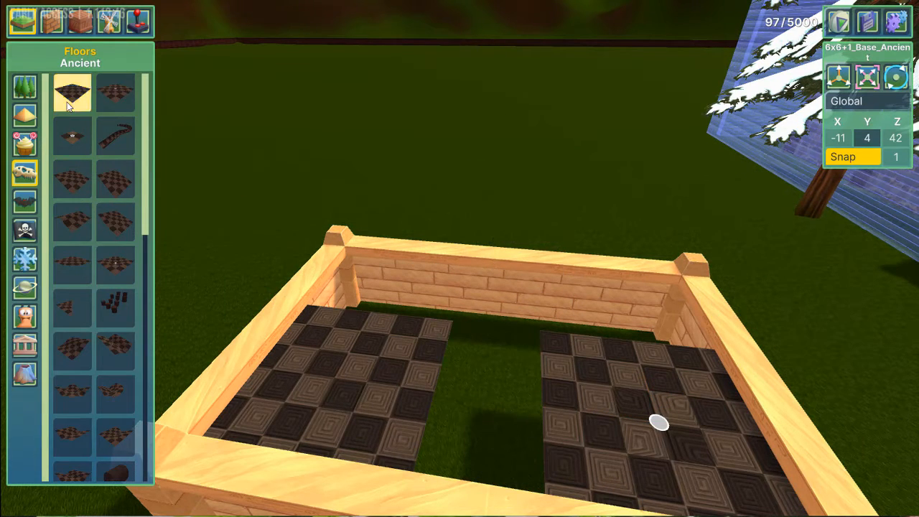
# Add another Ancient 6x6 base tile between the two floor tiles and lower it to Y 3
pyautogui.moveTo(66, 102); pyautogui.dragTo(489, 452)
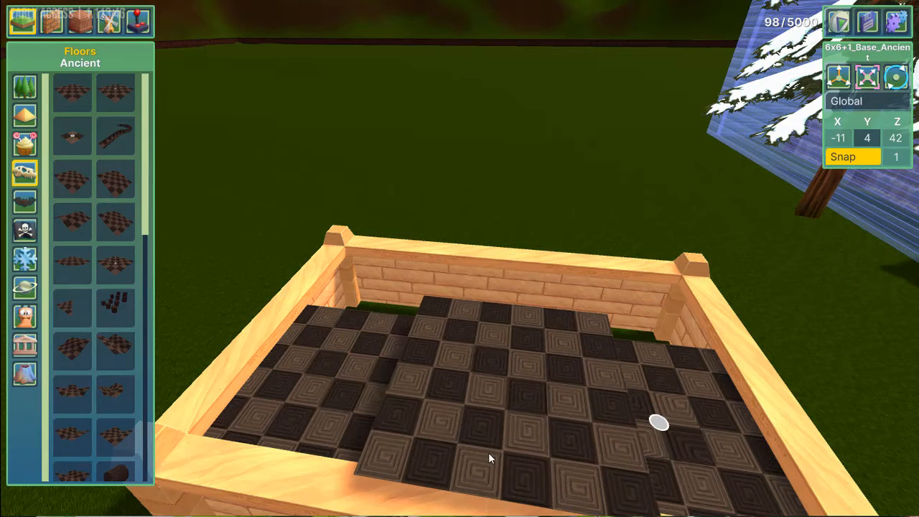
pyautogui.click(498, 339)
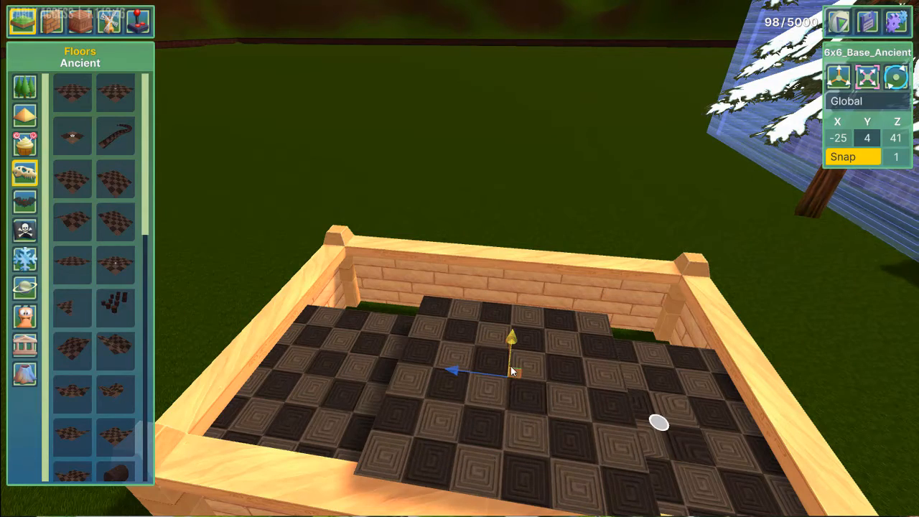
pyautogui.moveTo(510, 367); pyautogui.dragTo(506, 384)
pyautogui.press('d')
pyautogui.press('a')
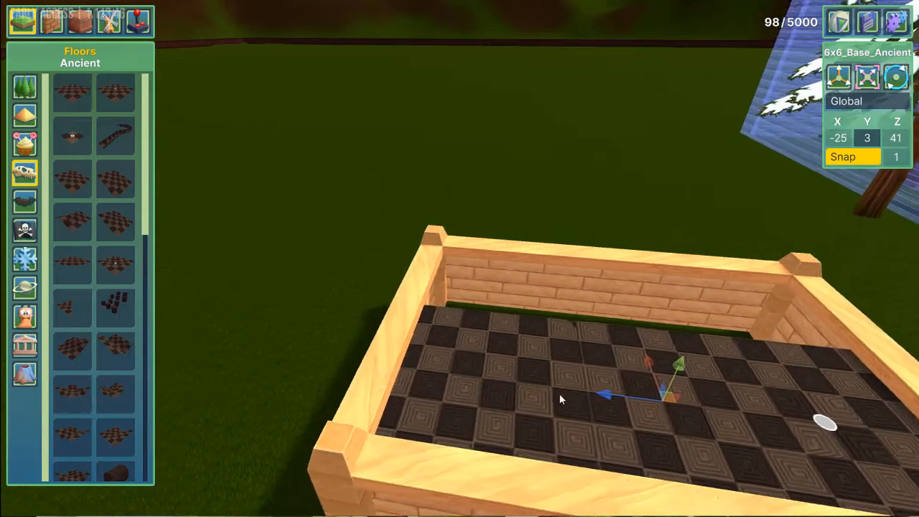
pyautogui.press('d')
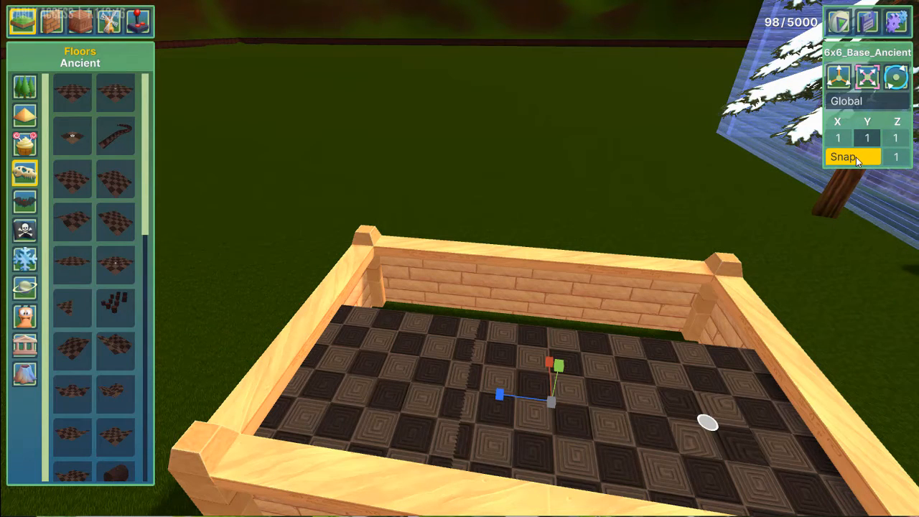
# Narrow the middle Ancient floor tile to a Z scale of 0.5
pyautogui.moveTo(498, 394); pyautogui.dragTo(517, 394)
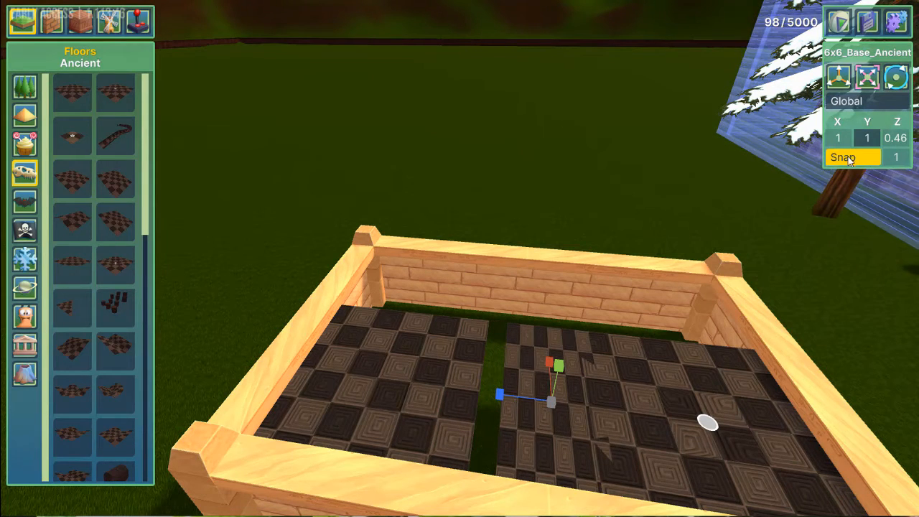
pyautogui.click(841, 76)
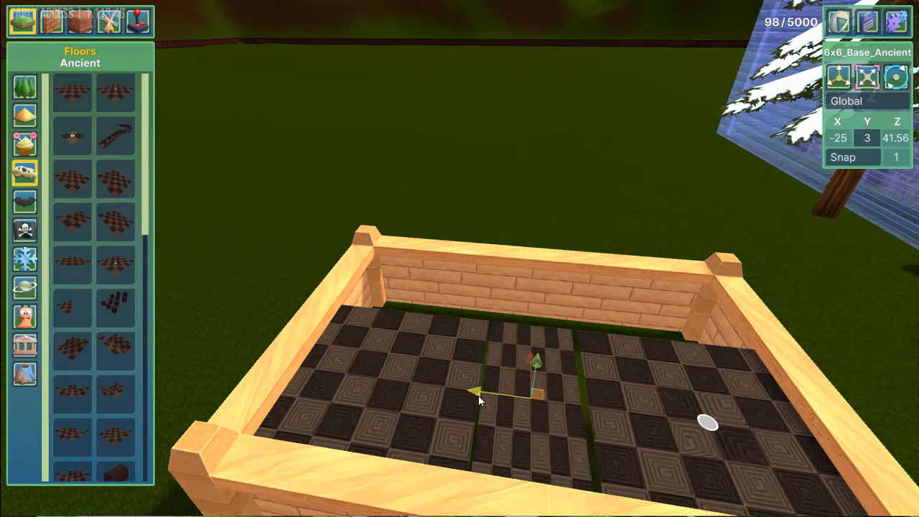
pyautogui.click(905, 143)
pyautogui.press('BackSpace')
pyautogui.press('BackSpace')
pyautogui.write('5')
# Move the narrowed middle tile to Z 41.5 so it fills the gap between the neighbouring floor tiles
pyautogui.moveTo(779, 201); pyautogui.dragTo(50, 280, button='right')
pyautogui.press('w')
pyautogui.press('s')
pyautogui.press('1')
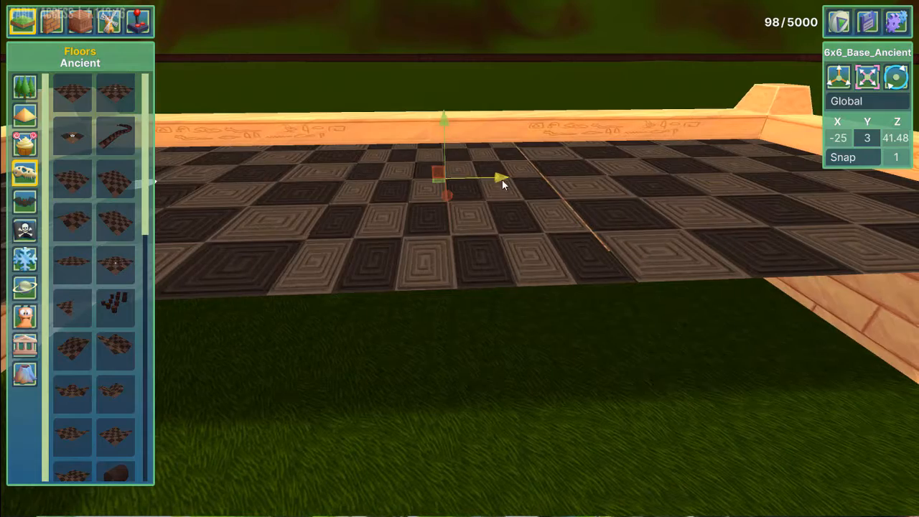
pyautogui.moveTo(502, 179); pyautogui.dragTo(507, 176)
pyautogui.press('s')
pyautogui.moveTo(507, 176); pyautogui.dragTo(508, 174, button='right')
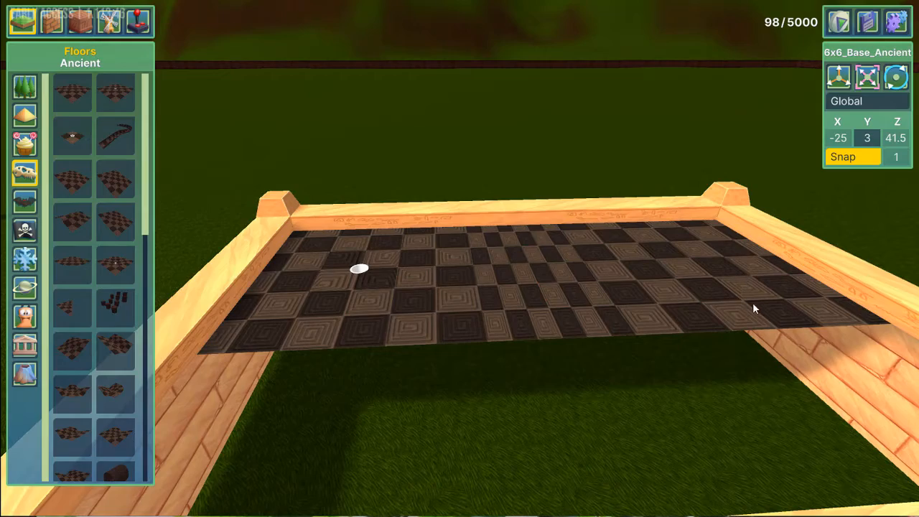
# Duplicate the Ancient floor tiles and shift the copies sideways to cover the open half of the wooden frame
pyautogui.press('s')
pyautogui.press('d')
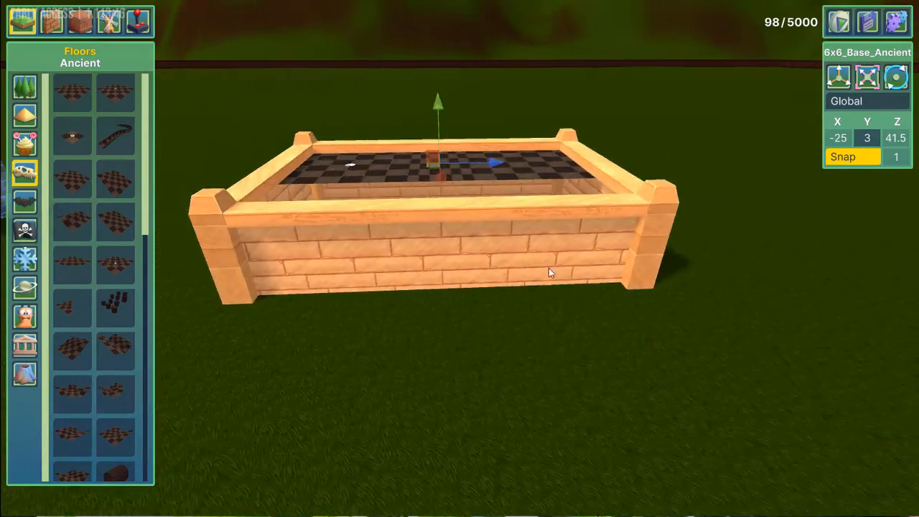
pyautogui.press('w')
pyautogui.moveTo(550, 270); pyautogui.dragTo(618, 308, button='right')
pyautogui.press('s')
pyautogui.press('a')
pyautogui.press('w')
pyautogui.click(589, 262)
pyautogui.press('w')
pyautogui.press('s')
pyautogui.hotkey('ctrl', 'd')
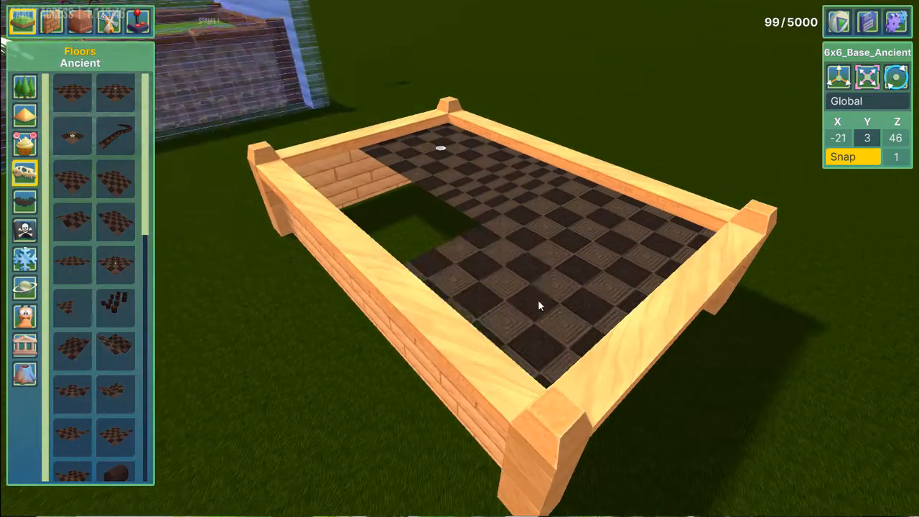
pyautogui.click(492, 328)
pyautogui.click(352, 194)
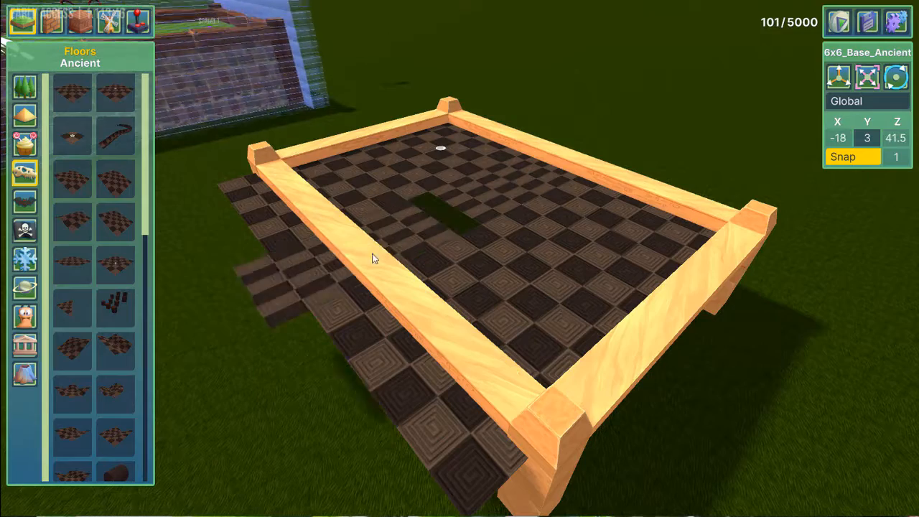
pyautogui.click(387, 241)
# Examine how far the copied floor tiles overhang the frame's side wall, and select the narrow middle copy
pyautogui.press('a')
pyautogui.press('d')
pyautogui.moveTo(554, 222); pyautogui.dragTo(246, 298, button='right')
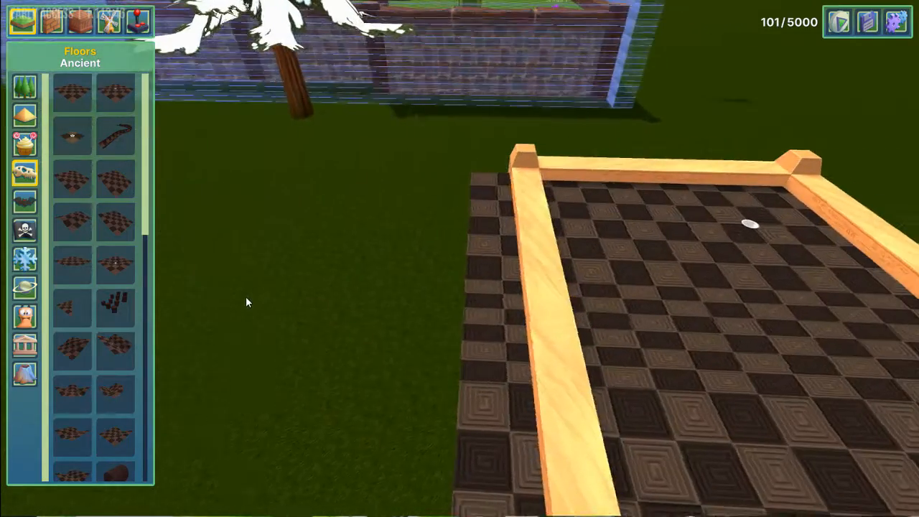
pyautogui.press('d')
pyautogui.press('a')
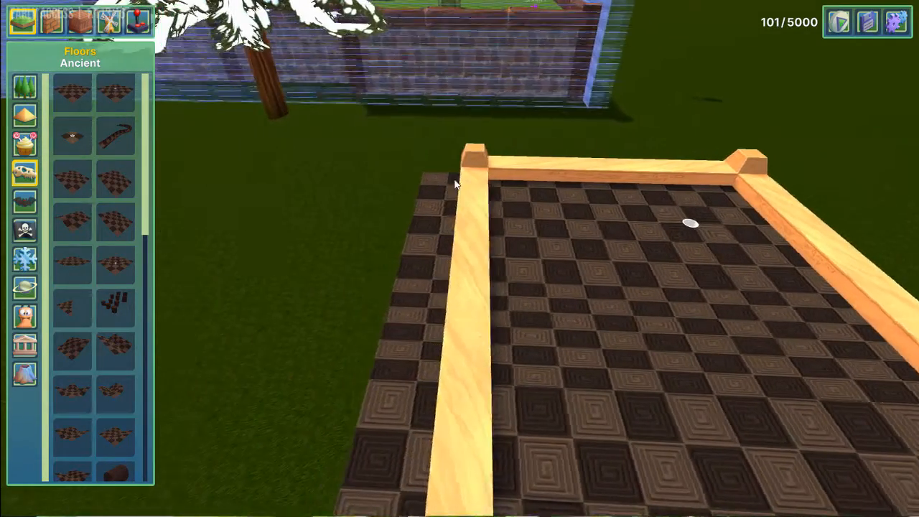
pyautogui.press('s')
pyautogui.press('s')
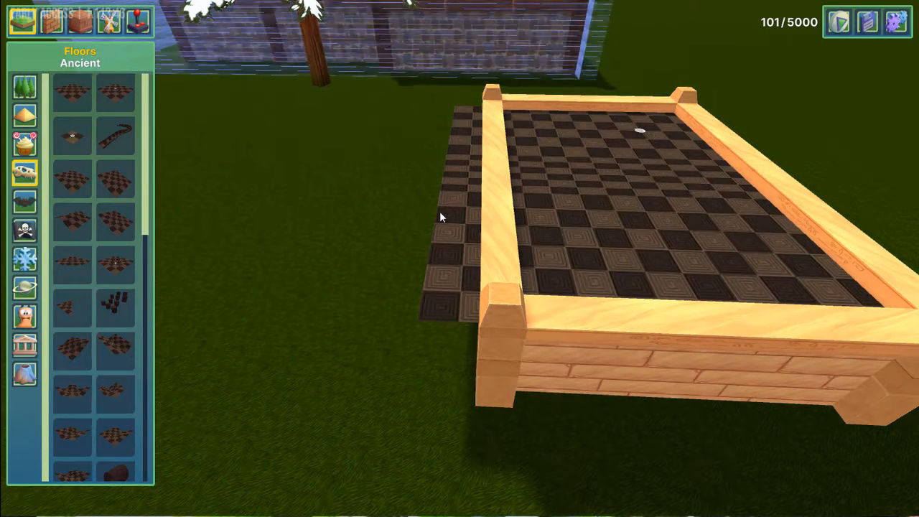
pyautogui.click(464, 180)
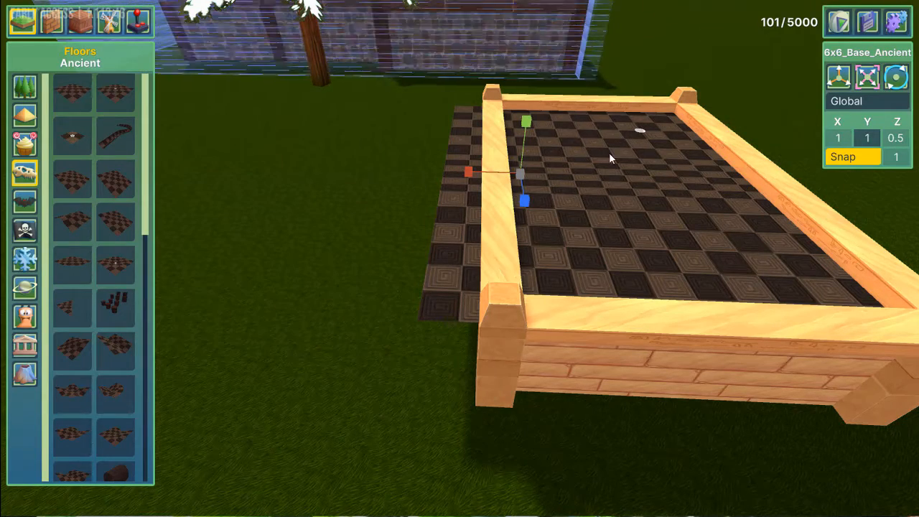
# Place another 6x6 Ancient floor tile outside the frame's side wall and move it to X -13, Y 3, Z 46
pyautogui.press('a')
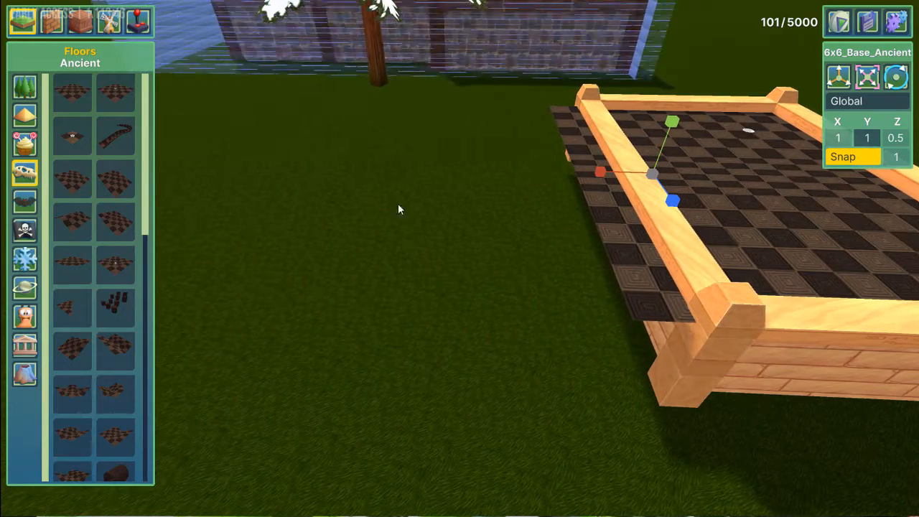
pyautogui.click(72, 92)
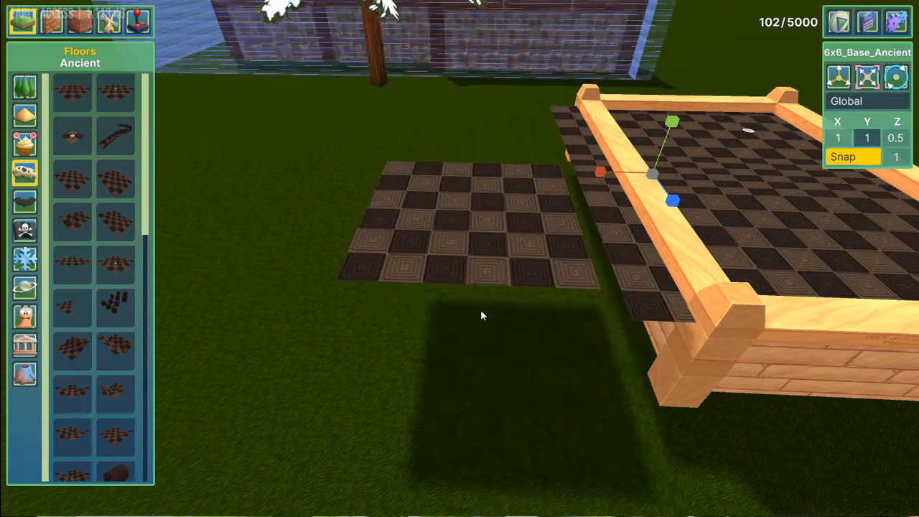
pyautogui.click(485, 319)
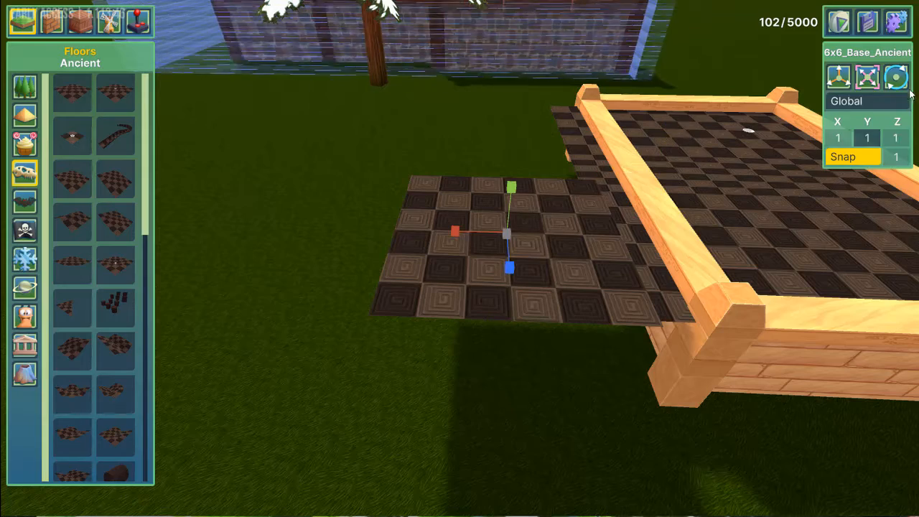
pyautogui.click(834, 73)
pyautogui.moveTo(520, 183); pyautogui.dragTo(522, 285)
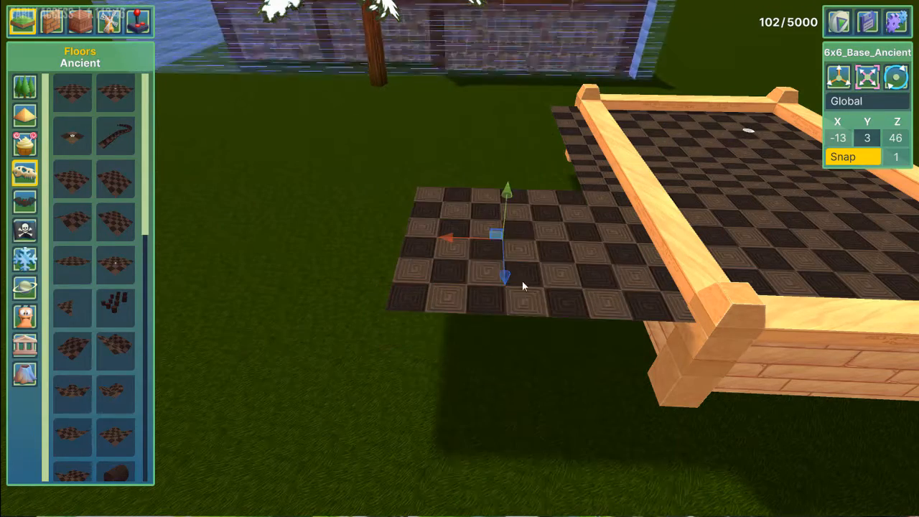
# Add two more Ancient floor tiles behind the new one, extending the floor along the full length of the side wall
pyautogui.click(525, 175)
pyautogui.click(499, 175)
pyautogui.press('a')
pyautogui.press('d')
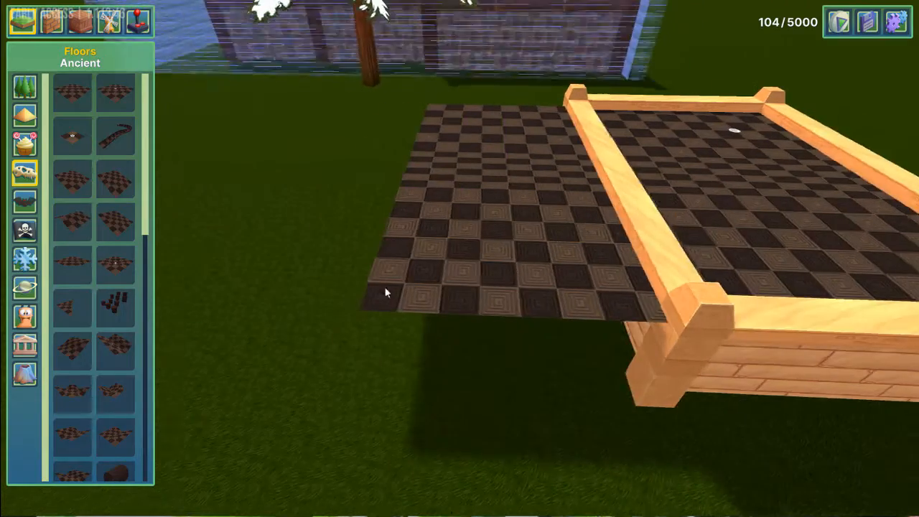
# Enclose the outer side of the added floor with wooden border walls, foundation pieces and corner posts
pyautogui.click(652, 260)
pyautogui.press('Delete')
pyautogui.press('d')
pyautogui.press('a')
pyautogui.click(660, 261)
pyautogui.press('w')
pyautogui.click(468, 242)
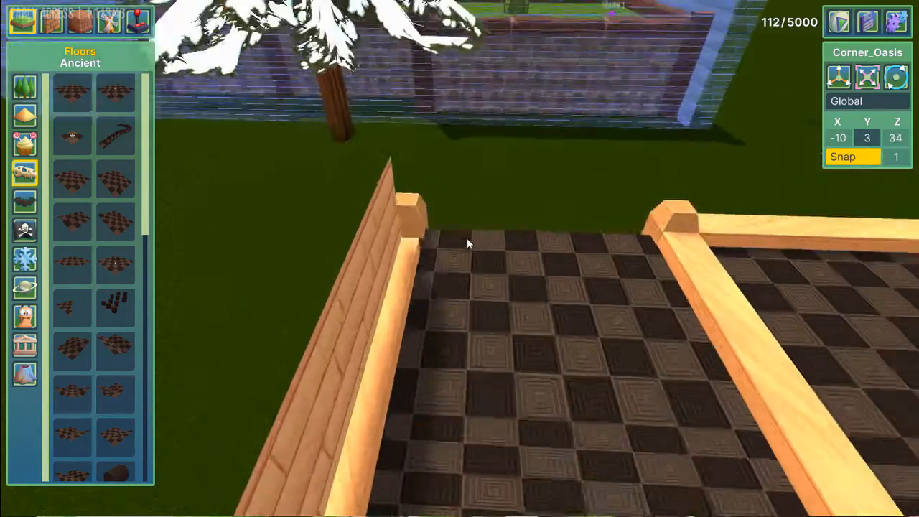
# Delete the near half of the dividing wall and close both ends of the widened frame with wooden walls and foundations
pyautogui.click(657, 267)
pyautogui.click(609, 241)
pyautogui.press('Delete')
pyautogui.press('s')
pyautogui.click(539, 157)
pyautogui.press('Delete')
pyautogui.click(441, 143)
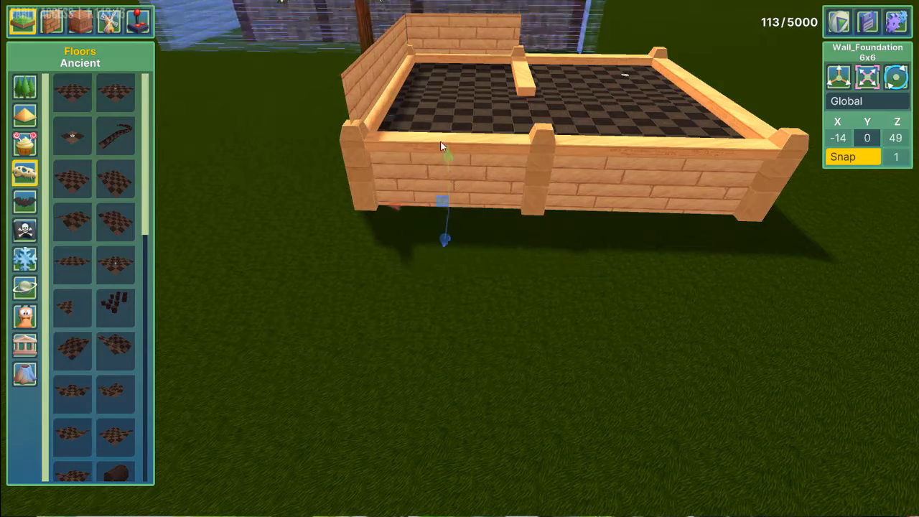
# Lower the raised wall foundations around the extension to Y 0, beneath the border walls
pyautogui.press('w')
pyautogui.click(456, 36)
pyautogui.moveTo(457, 75); pyautogui.dragTo(457, 130)
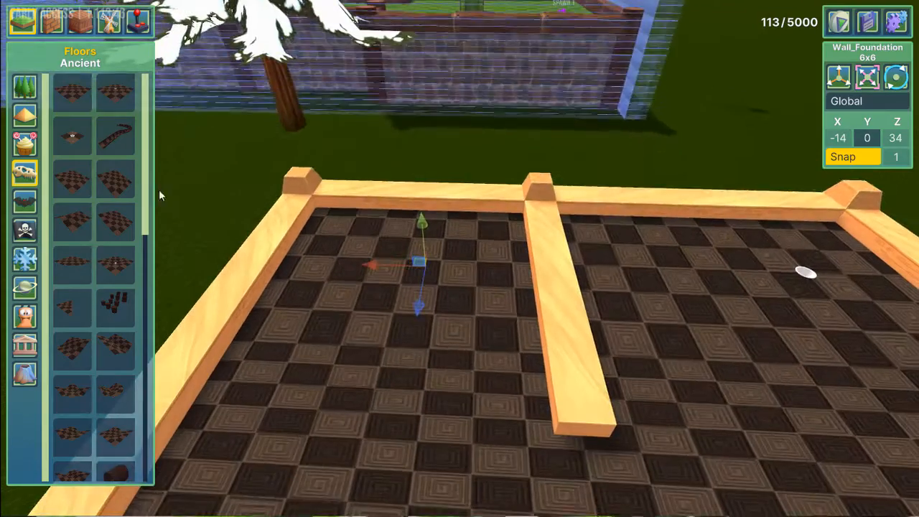
# Place a second spawn point at the far end of the lane beside the dividing wall, opposite the cup
pyautogui.click(136, 21)
pyautogui.click(72, 93)
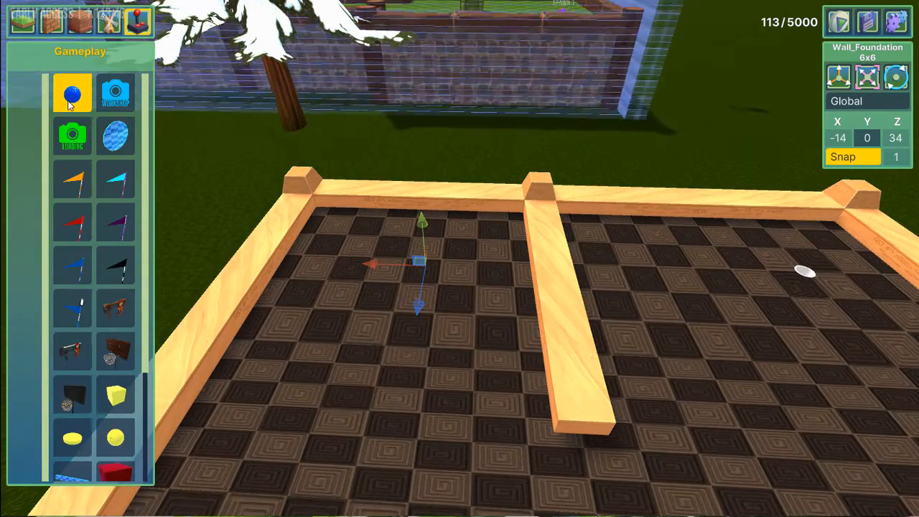
pyautogui.click(418, 329)
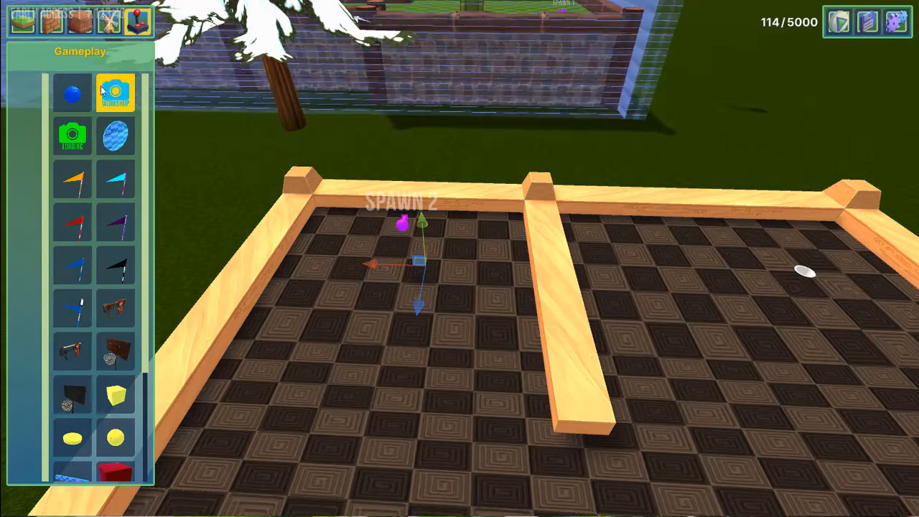
# Place an Ancient flag pole at the cup and lower it to X -25, Y 2, Z 37
pyautogui.click(79, 188)
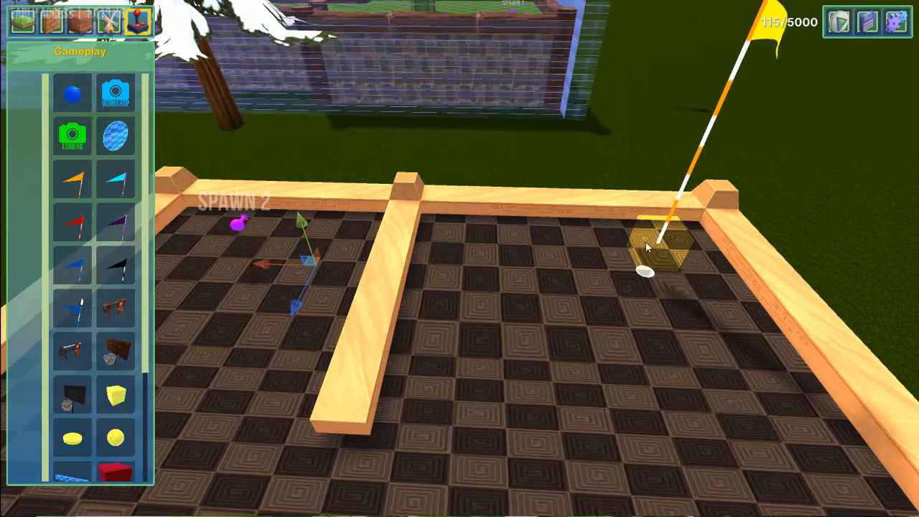
pyautogui.click(646, 248)
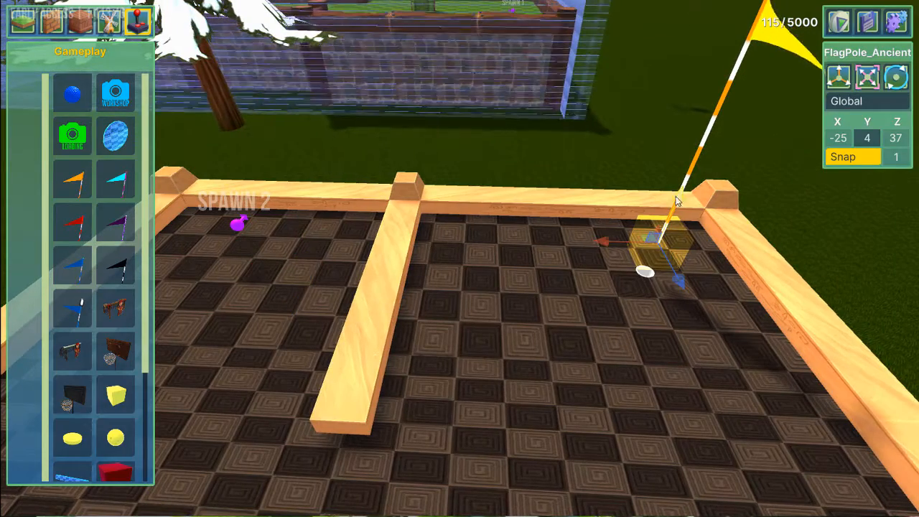
pyautogui.moveTo(668, 250); pyautogui.dragTo(662, 277)
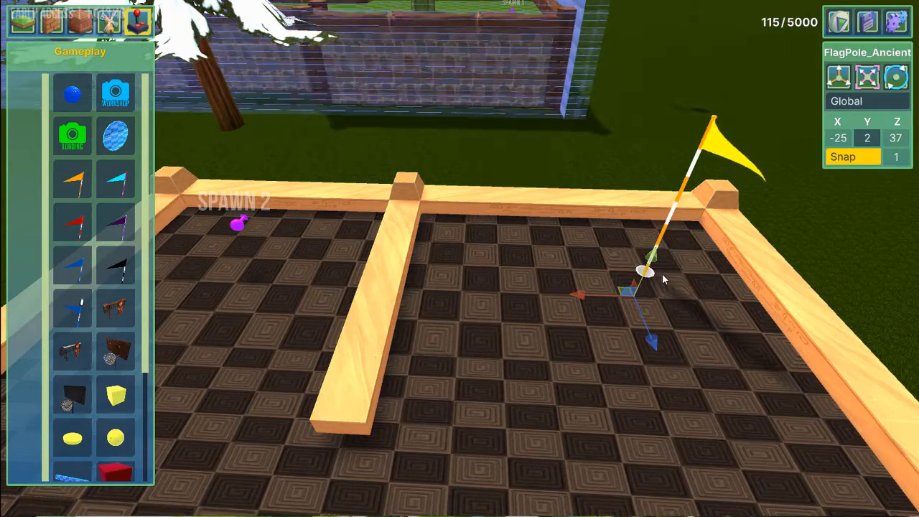
# Look over the finished frame, start a test play of the course and try out the second hole
pyautogui.press('d')
pyautogui.press('s')
pyautogui.press('w')
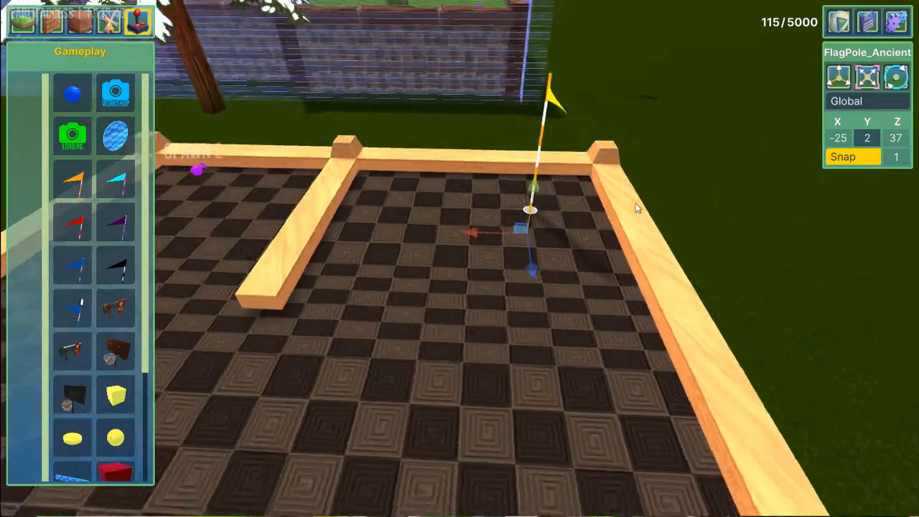
pyautogui.press('a')
pyautogui.press('s')
pyautogui.press('s')
pyautogui.press('w')
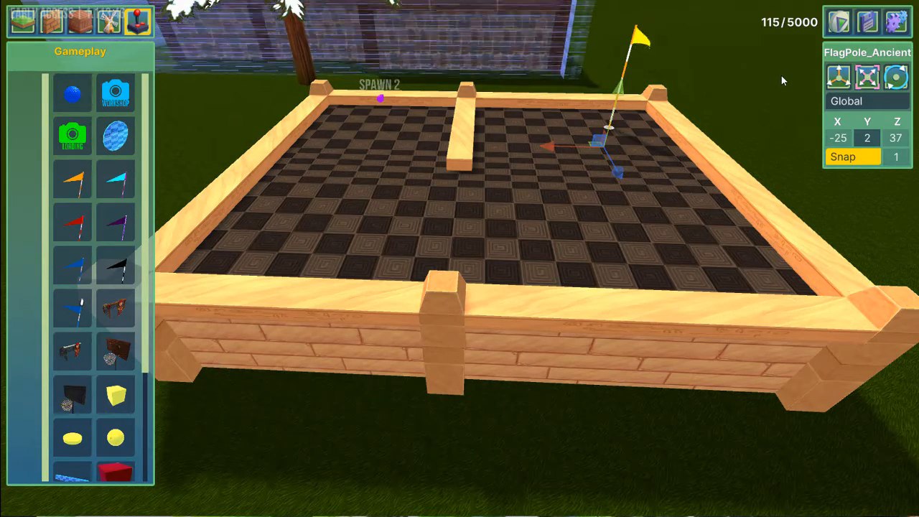
pyautogui.click(842, 24)
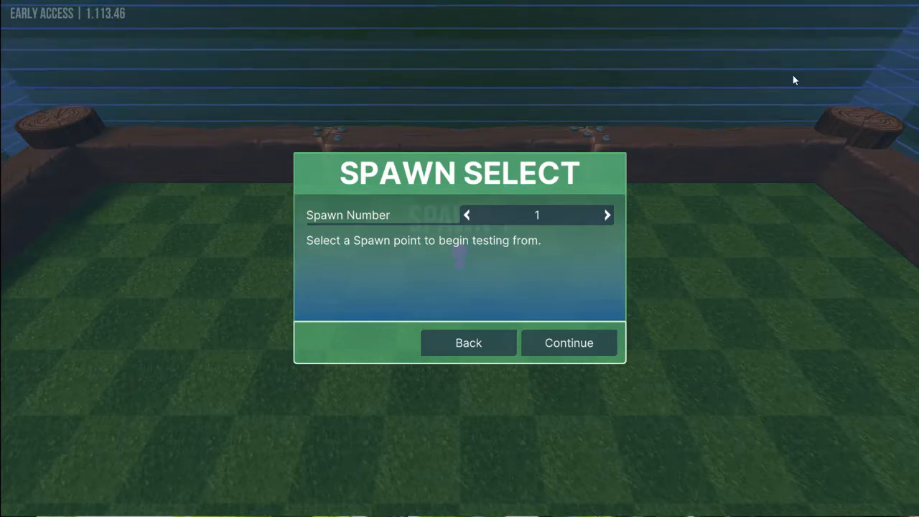
pyautogui.click(607, 215)
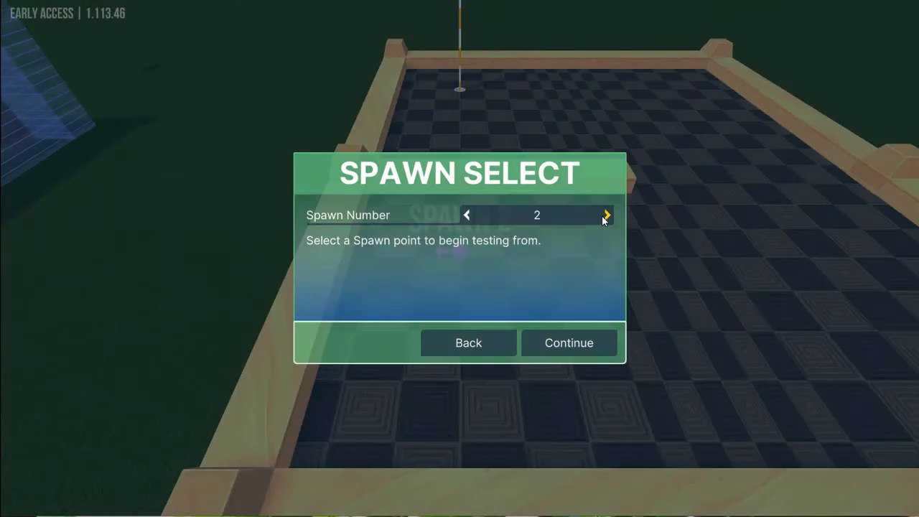
pyautogui.click(604, 217)
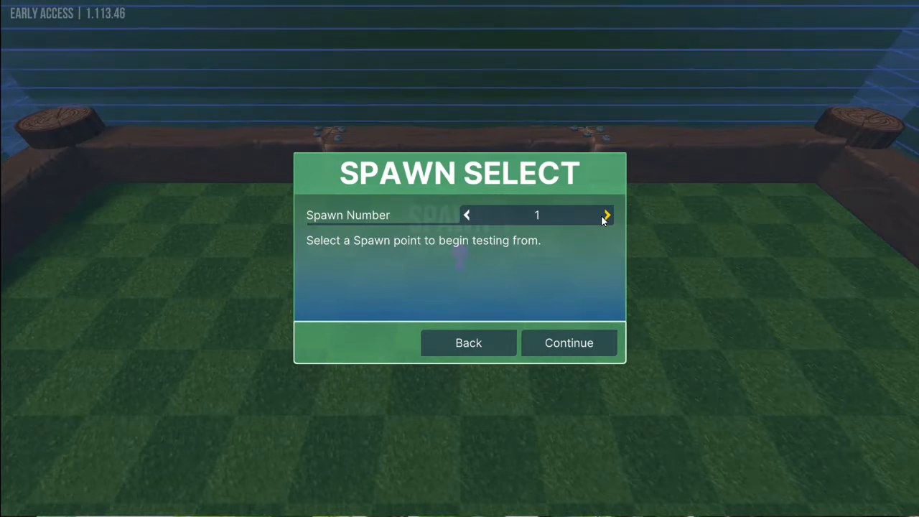
pyautogui.click(579, 342)
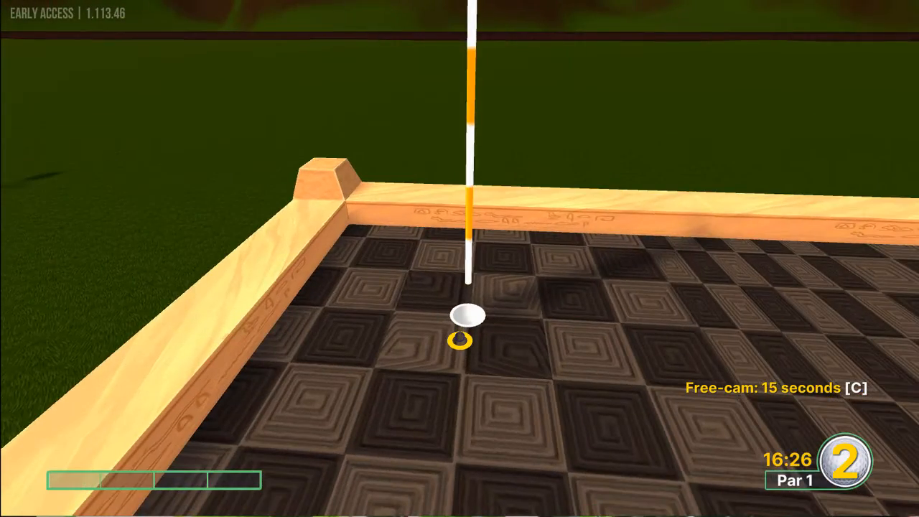
# Retire from the test play and inspect how the flag pole's base sits in the second hole's cup
pyautogui.press('Escape')
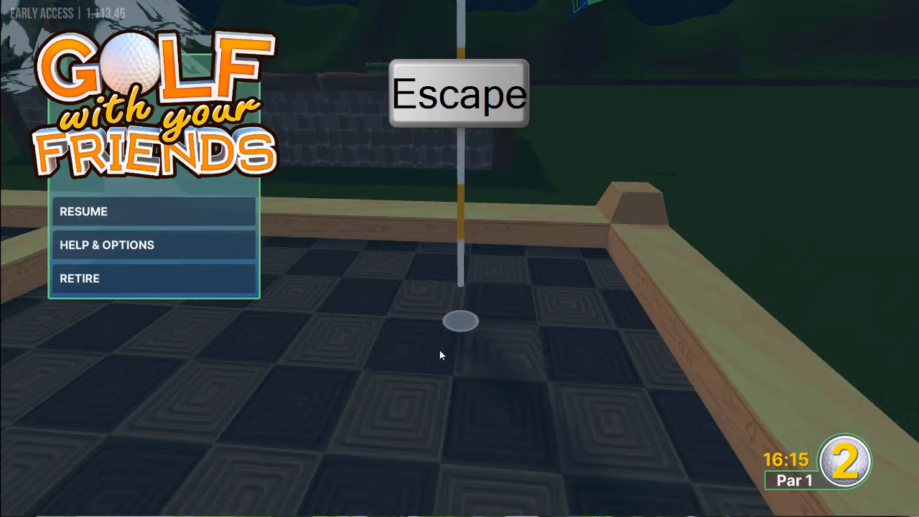
pyautogui.click(136, 282)
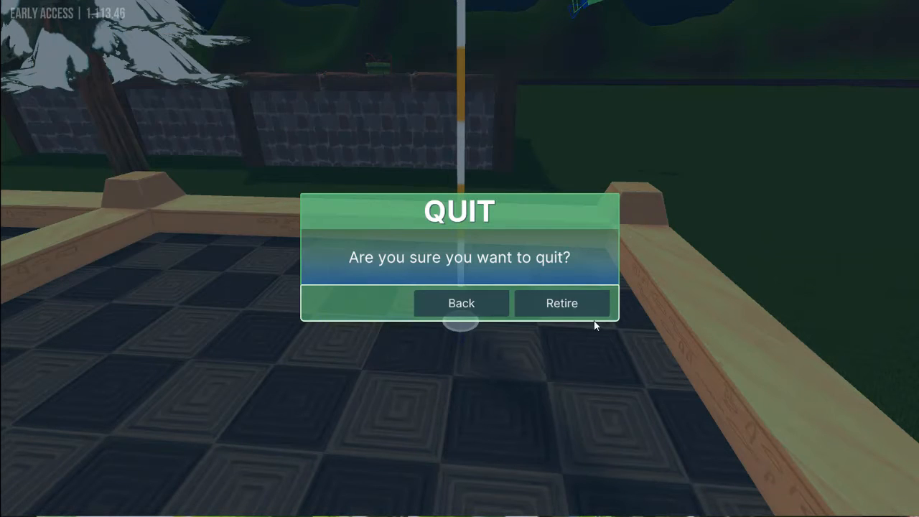
pyautogui.click(563, 307)
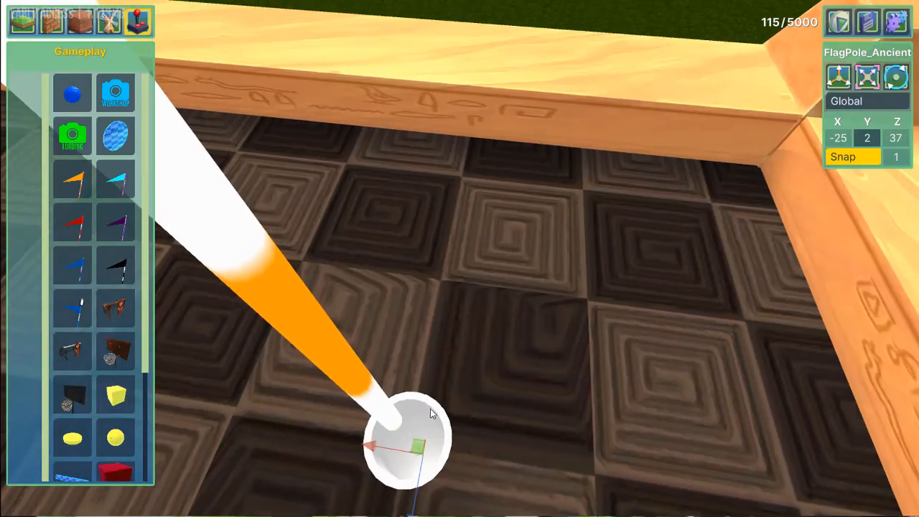
pyautogui.press('w')
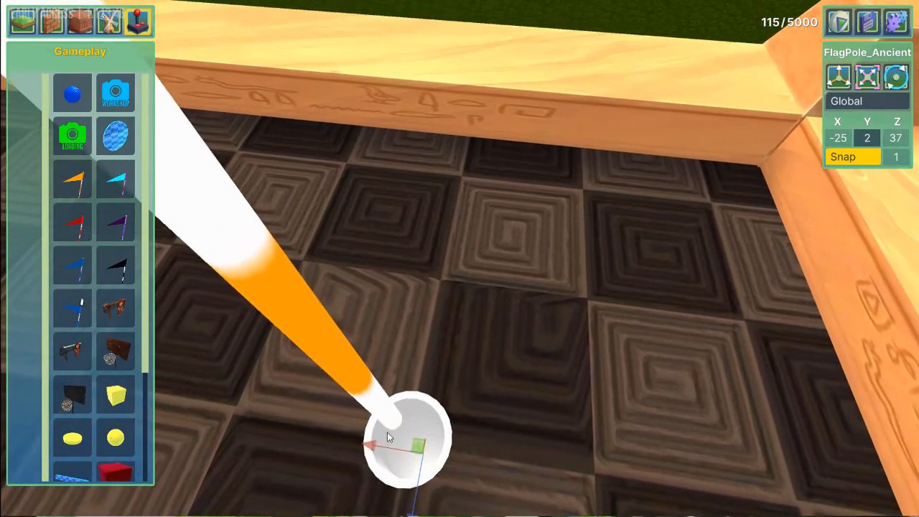
pyautogui.scroll(3, 426, 396)
pyautogui.press('s')
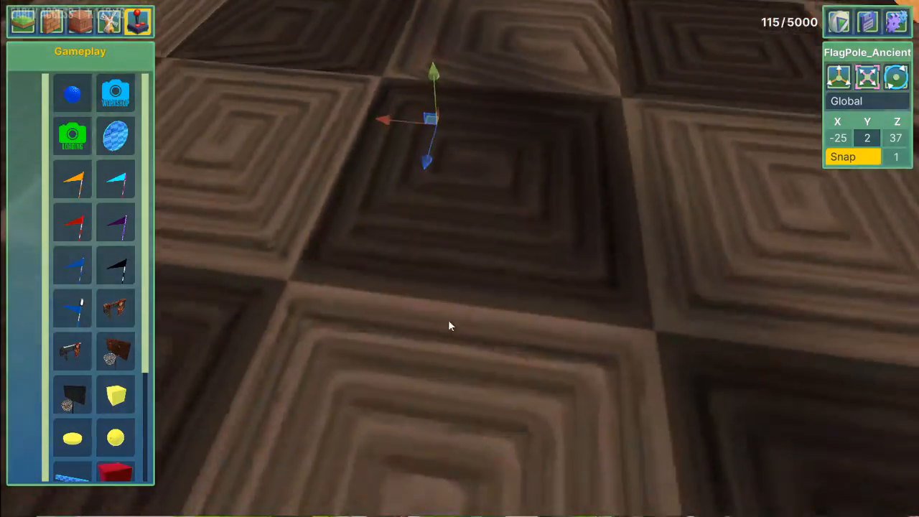
pyautogui.scroll(-5, 478, 115)
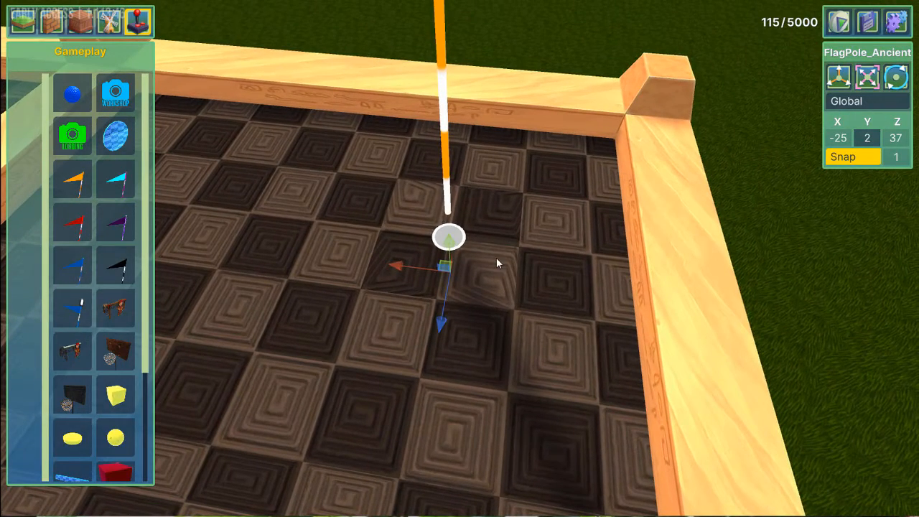
# Move the Ancient hole tile aside, delete the old flag pole and place a new Ancient one over the gap
pyautogui.click(496, 257)
pyautogui.moveTo(435, 239); pyautogui.dragTo(462, 292)
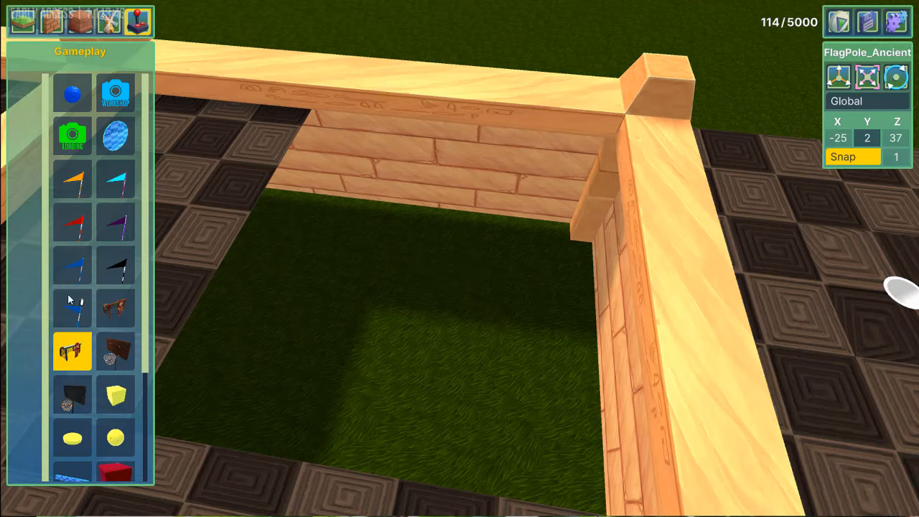
pyautogui.click(72, 181)
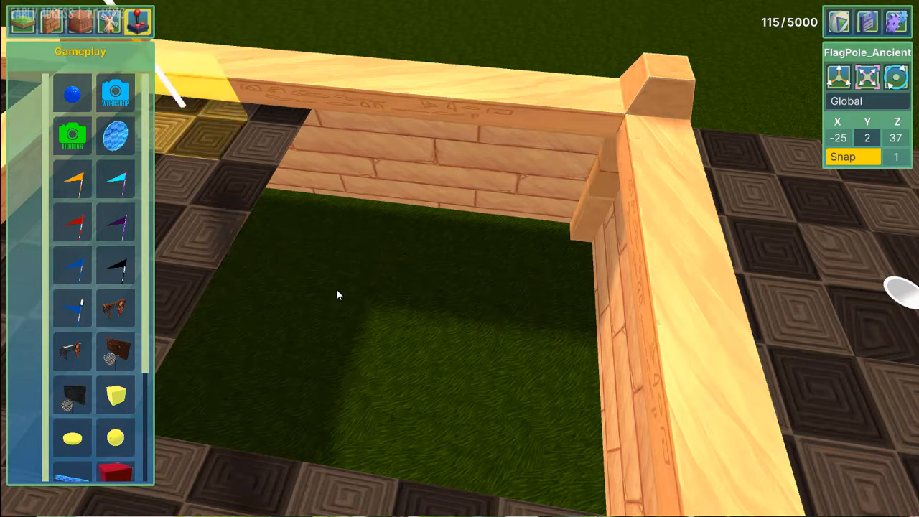
pyautogui.click(457, 342)
# Return the Ancient hole tile to X -25 and lower the new flag pole to Y 2 in the cup
pyautogui.click(826, 324)
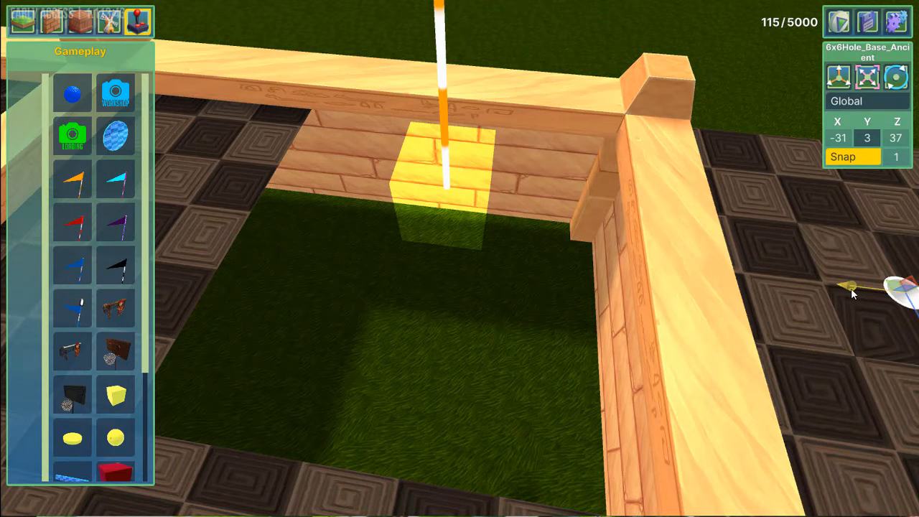
pyautogui.moveTo(850, 288); pyautogui.dragTo(357, 263)
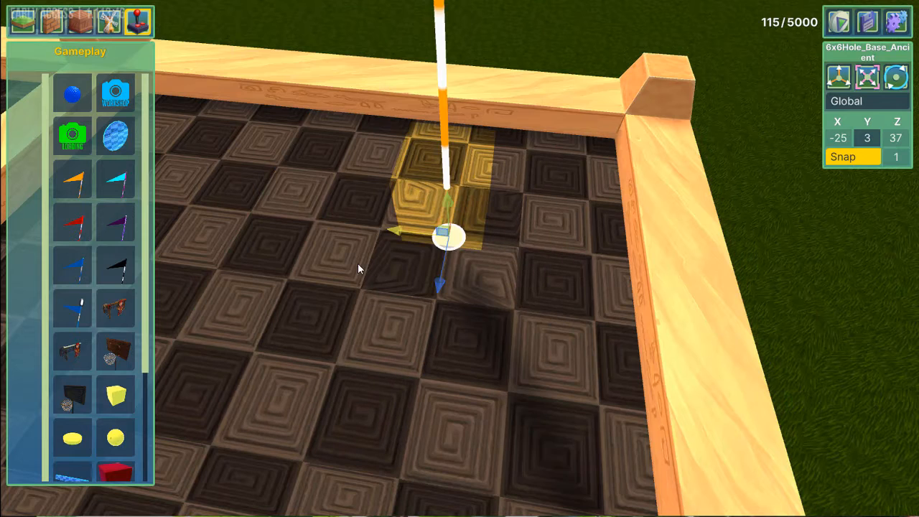
pyautogui.click(456, 191)
pyautogui.moveTo(448, 150); pyautogui.dragTo(447, 269)
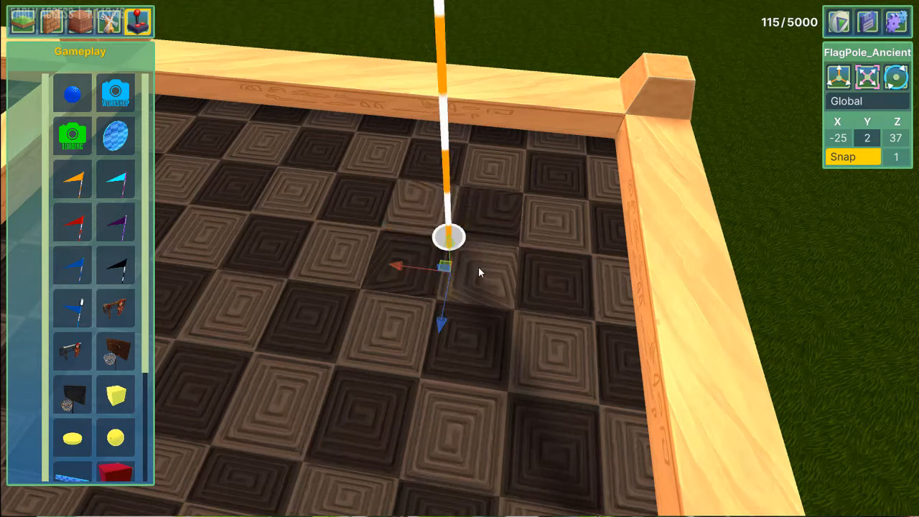
# Turn off snapping and raise the flag pole to Y 2.28 so its base rests in the cup
pyautogui.press('w')
pyautogui.press('s')
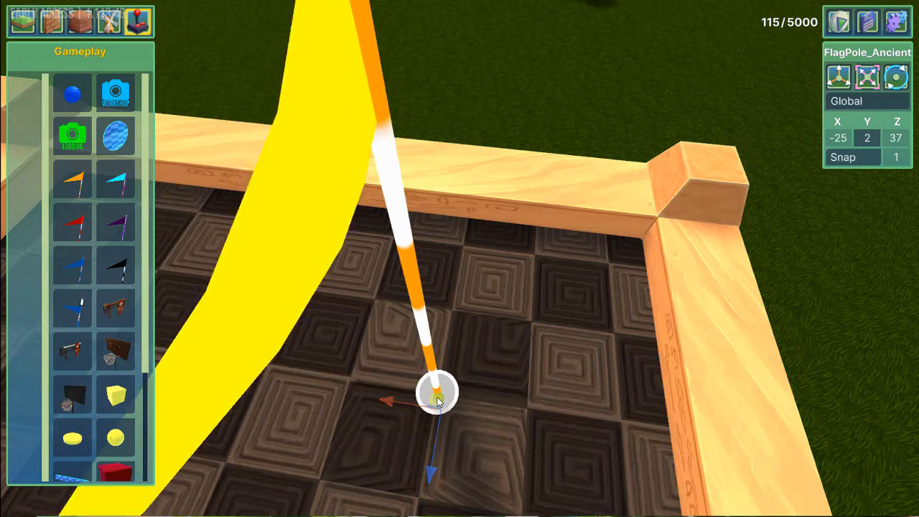
pyautogui.press('q')
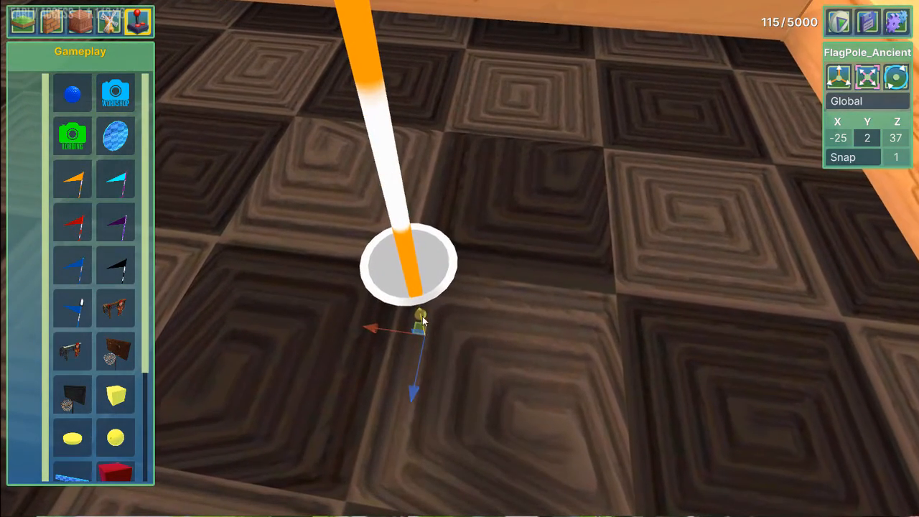
pyautogui.moveTo(423, 321); pyautogui.dragTo(433, 264)
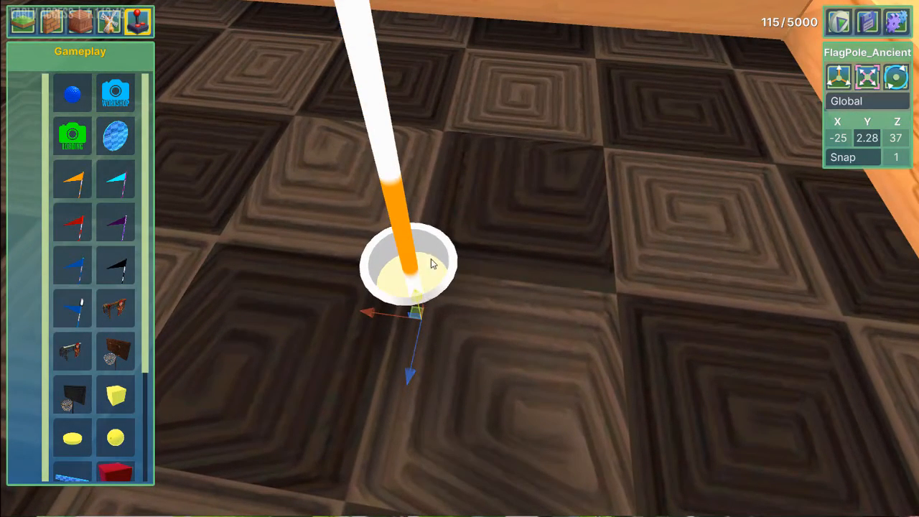
# Save nothing further and start a test play of the course from spawn number 2
pyautogui.press('s')
pyautogui.moveTo(424, 279); pyautogui.dragTo(454, 222, button='right')
pyautogui.press('w')
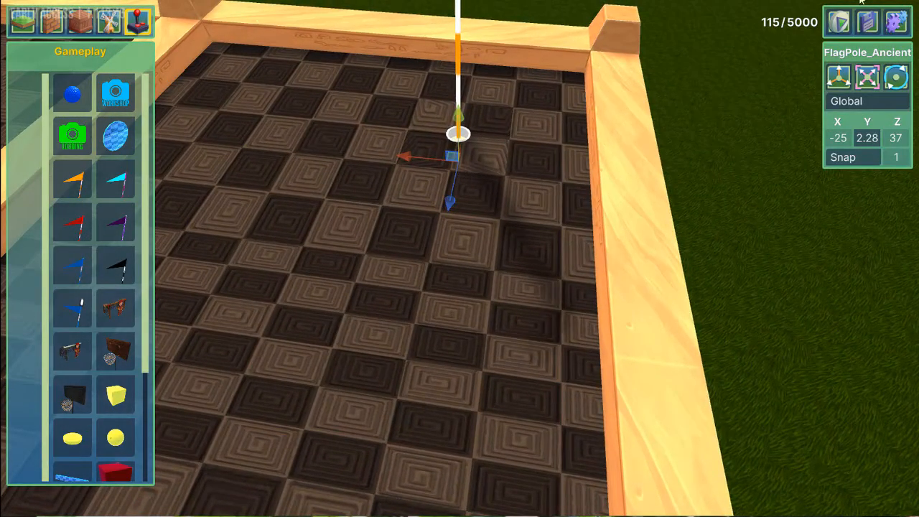
pyautogui.click(839, 21)
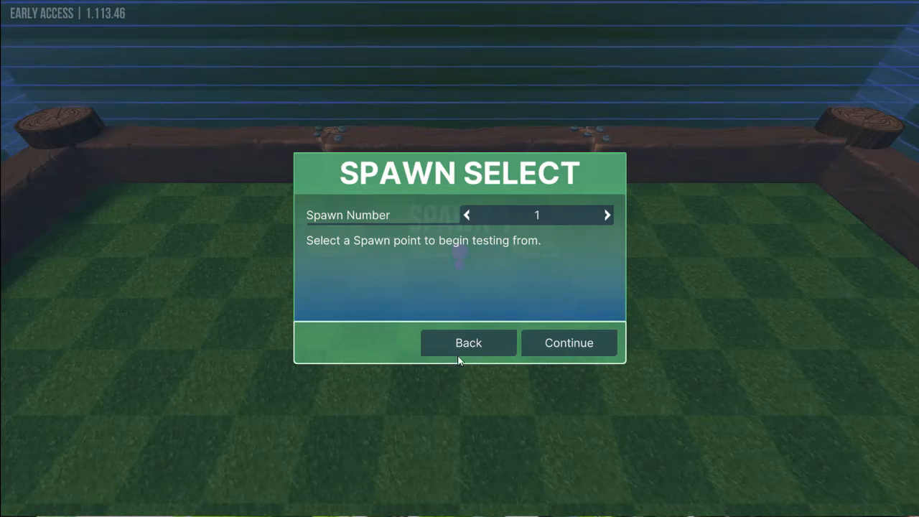
pyautogui.click(605, 215)
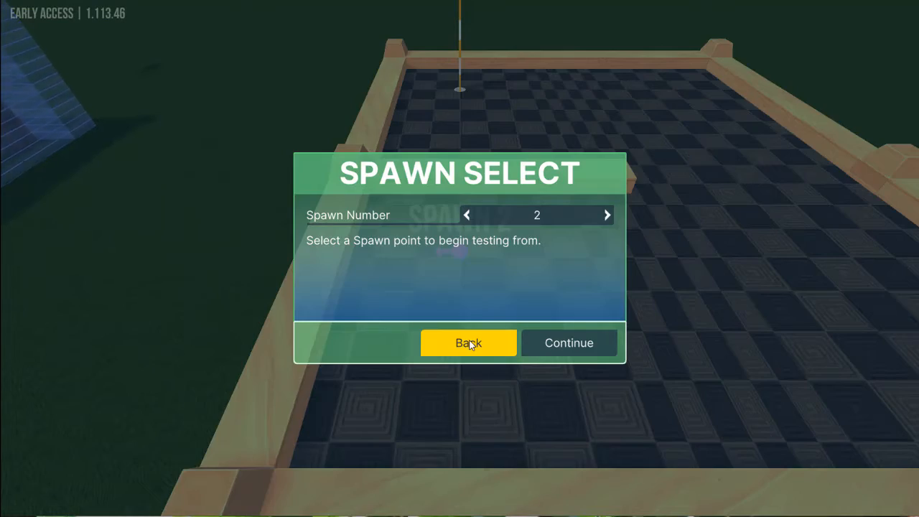
pyautogui.click(591, 346)
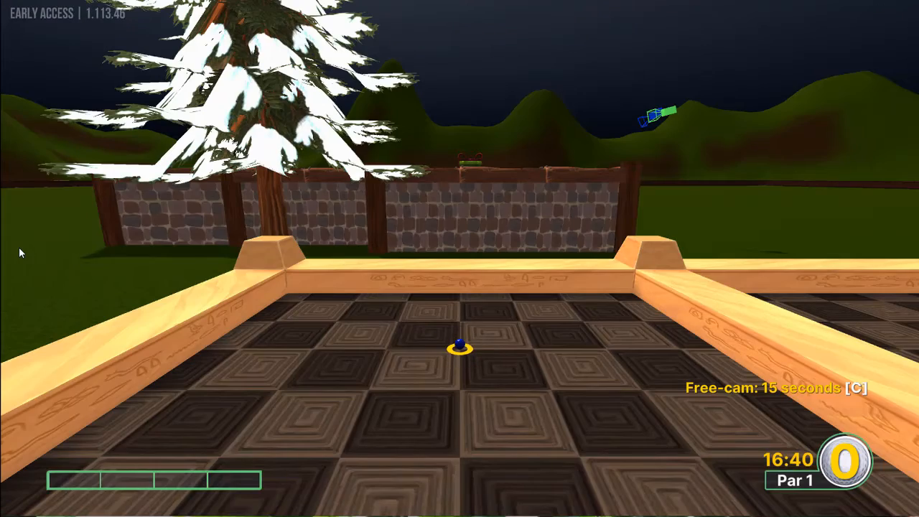
# Retire from the test play and return to editing the course
pyautogui.press('Escape')
pyautogui.click(99, 276)
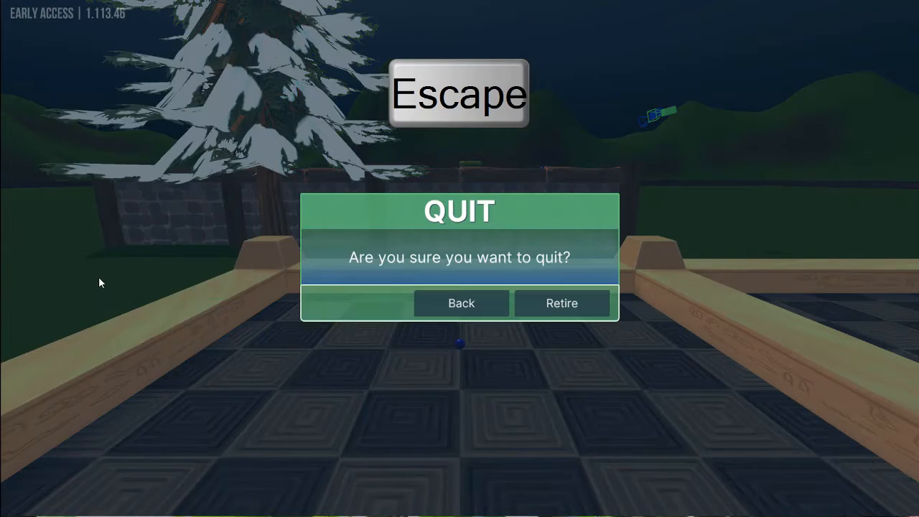
pyautogui.click(564, 315)
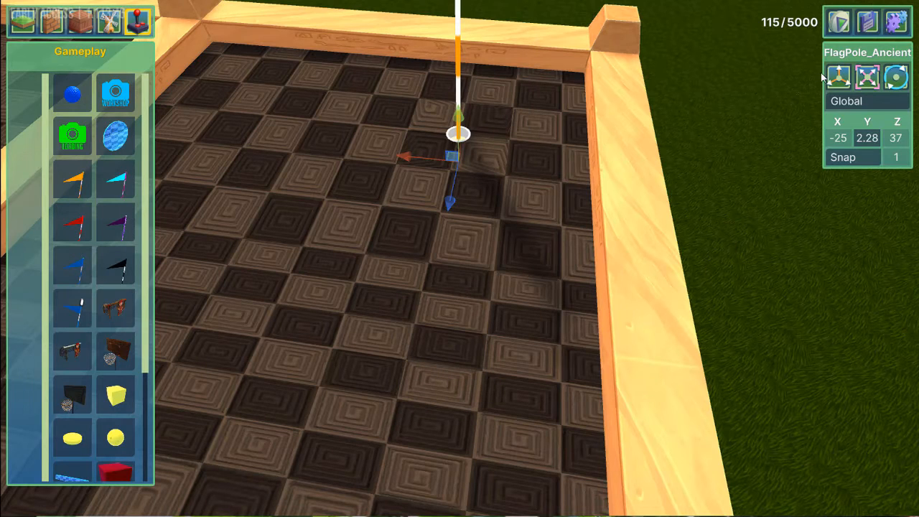
# Save the course and place an Ancient slide block on the second hole at X -15, Y 4, Z 58
pyautogui.click(870, 23)
pyautogui.click(80, 23)
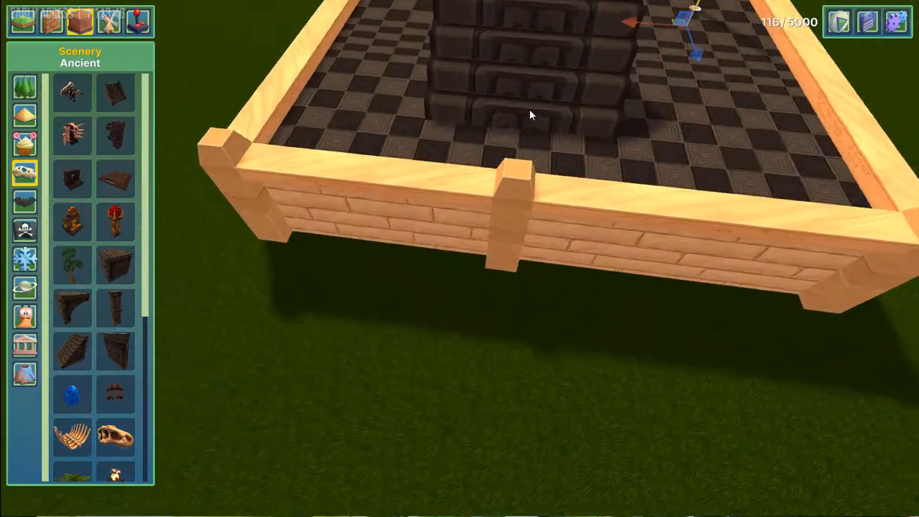
pyautogui.scroll(-5, 558, 170)
pyautogui.moveTo(558, 170); pyautogui.dragTo(503, 169, button='right')
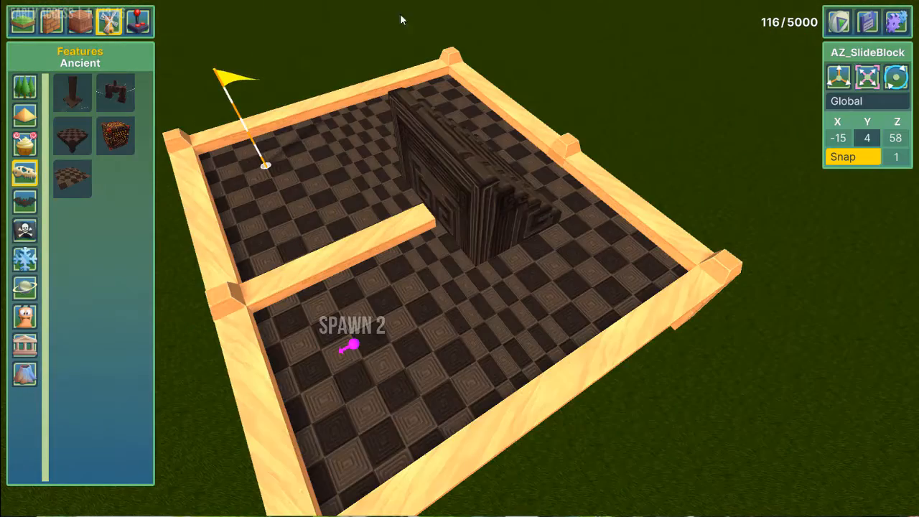
pyautogui.press('d')
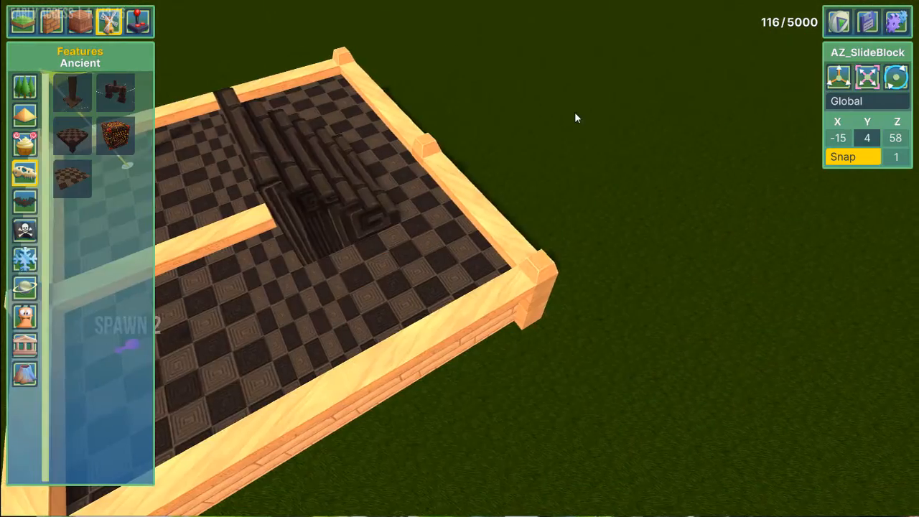
pyautogui.press('a')
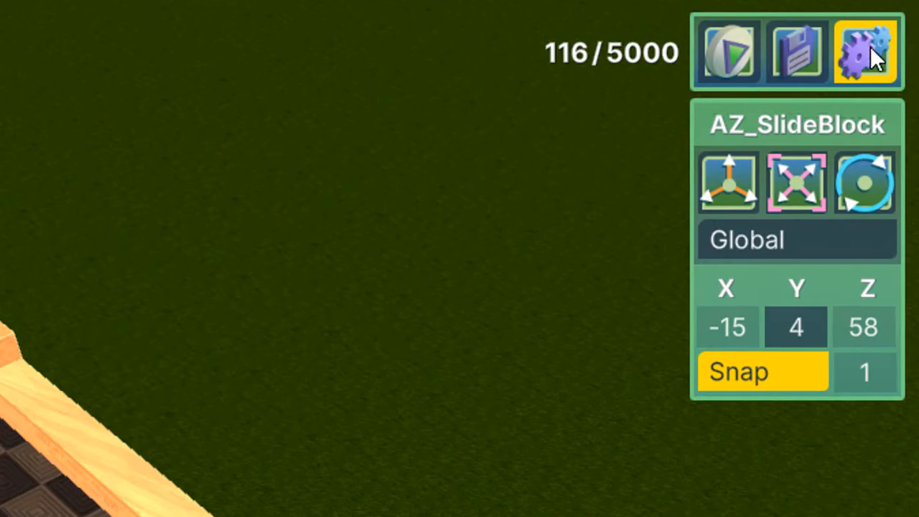
# Set the pars of Hole 1 and Hole 2 to 2 in the course settings and return to the level
pyautogui.click(870, 46)
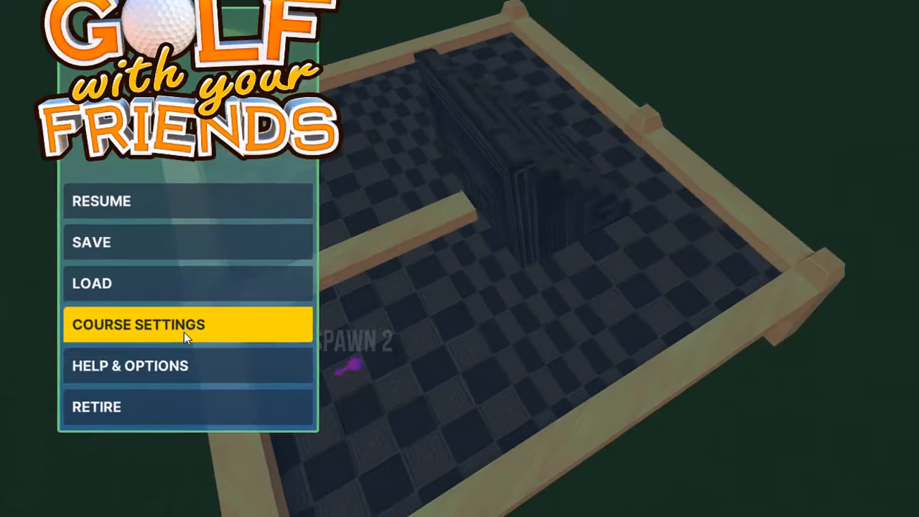
pyautogui.click(257, 363)
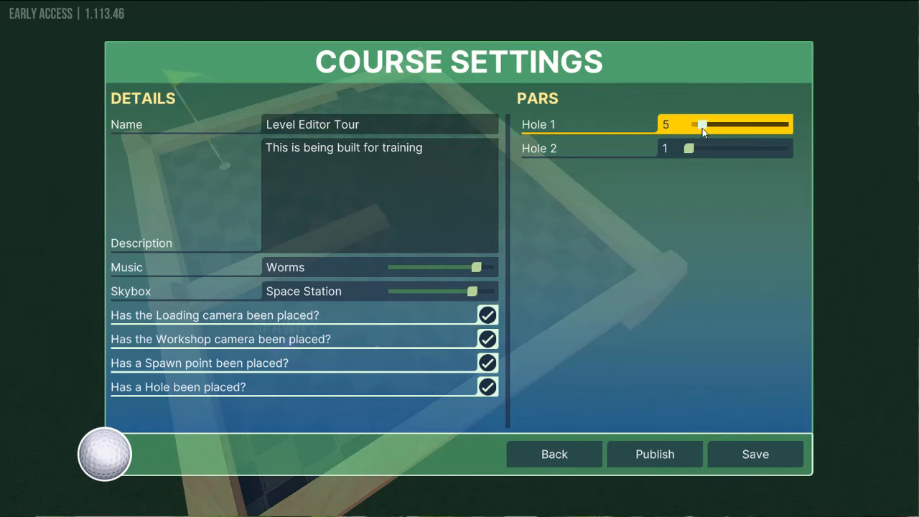
pyautogui.moveTo(702, 127); pyautogui.dragTo(692, 130)
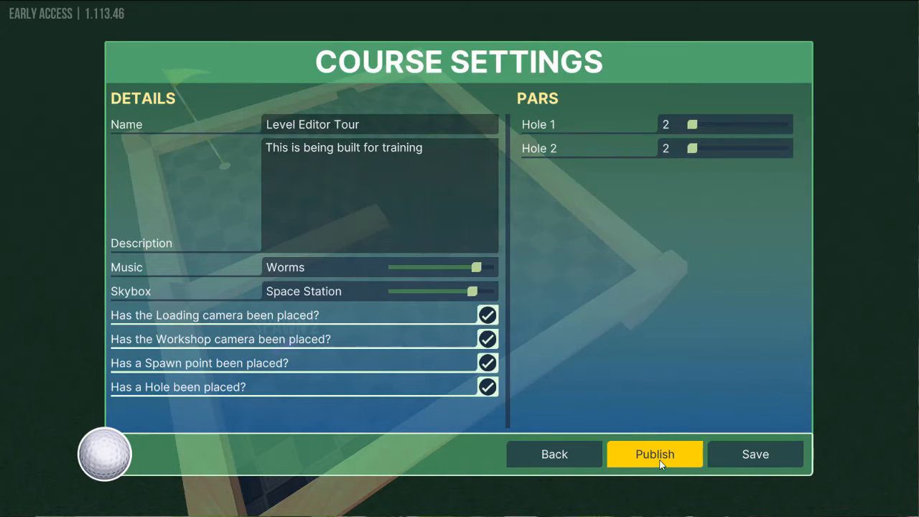
pyautogui.click(542, 456)
pyautogui.click(614, 320)
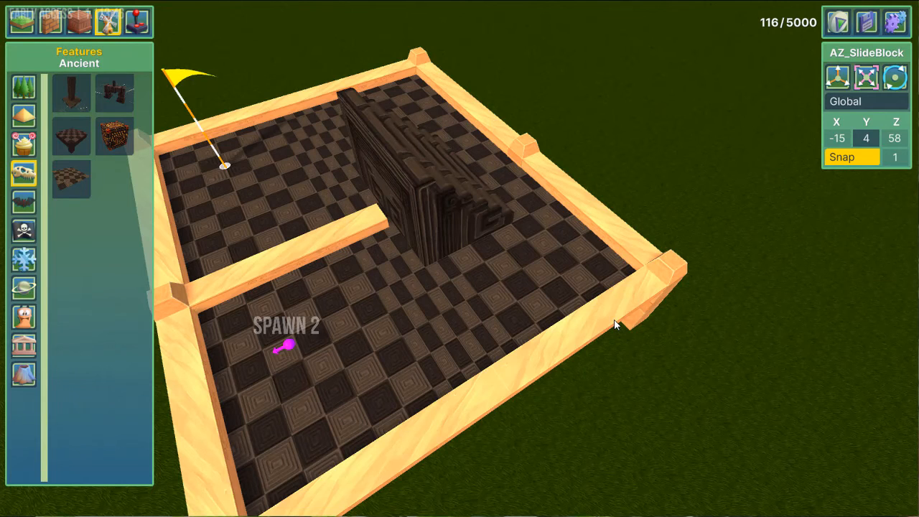